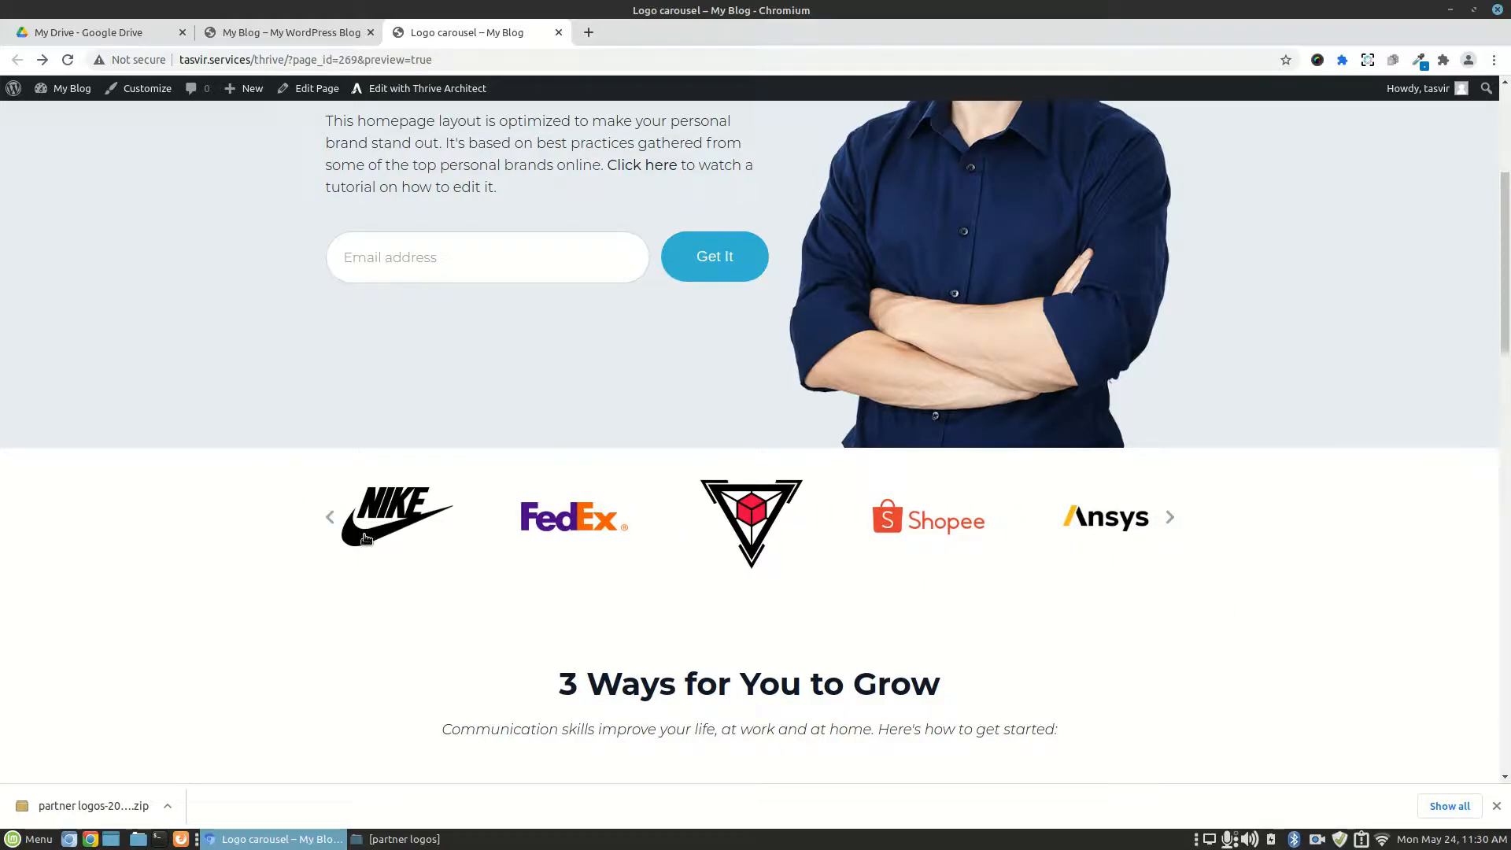
- Browse the preview page's logo carousel backwards, check the BMW logo's link, and close the linked site
{"action": "left_click", "coordinate": [332, 516]}
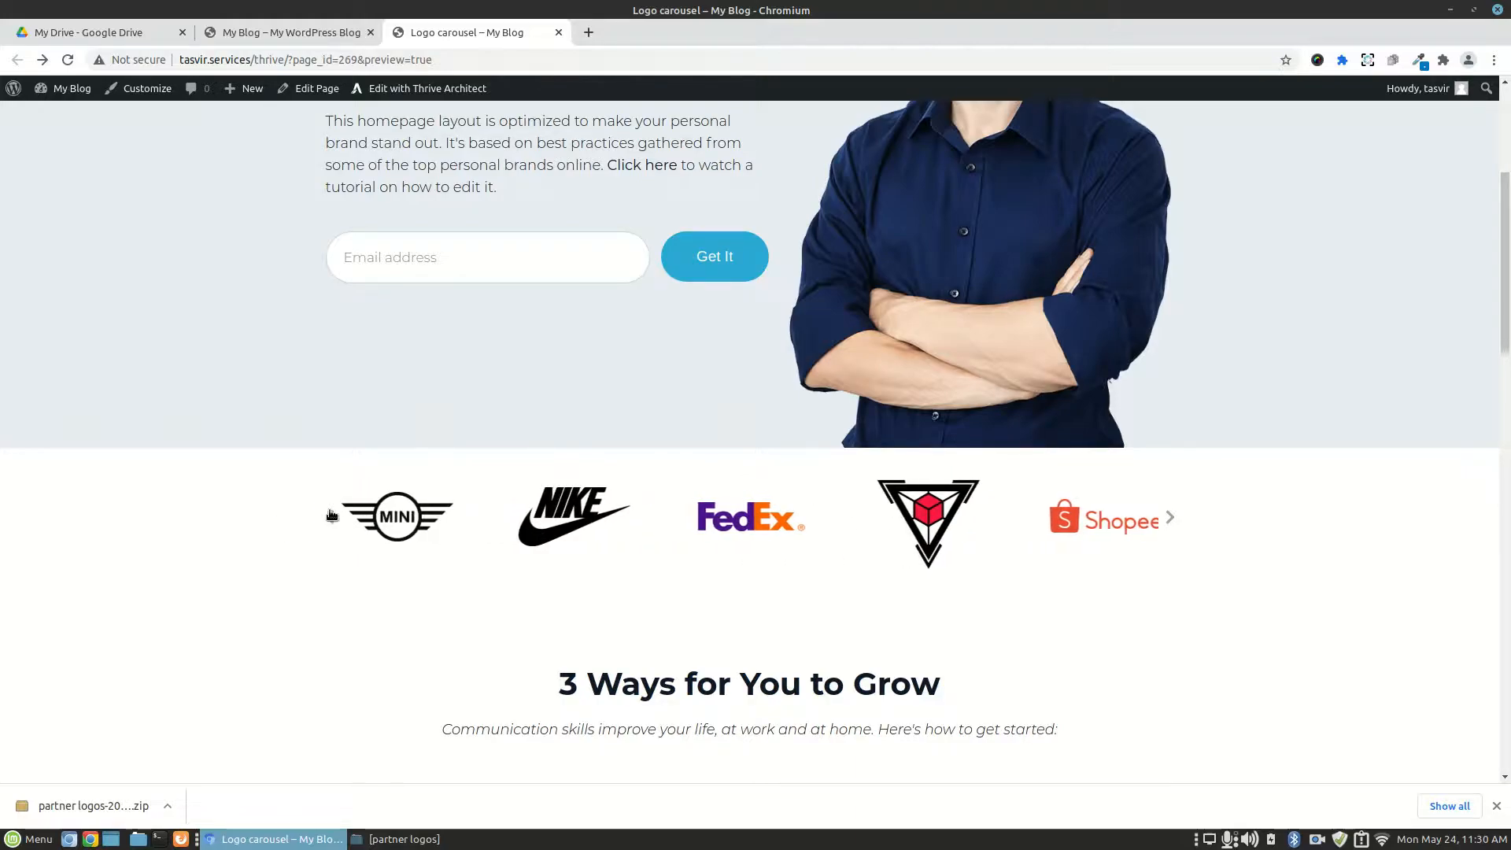
{"action": "left_click", "coordinate": [331, 516]}
{"action": "left_click", "coordinate": [331, 517]}
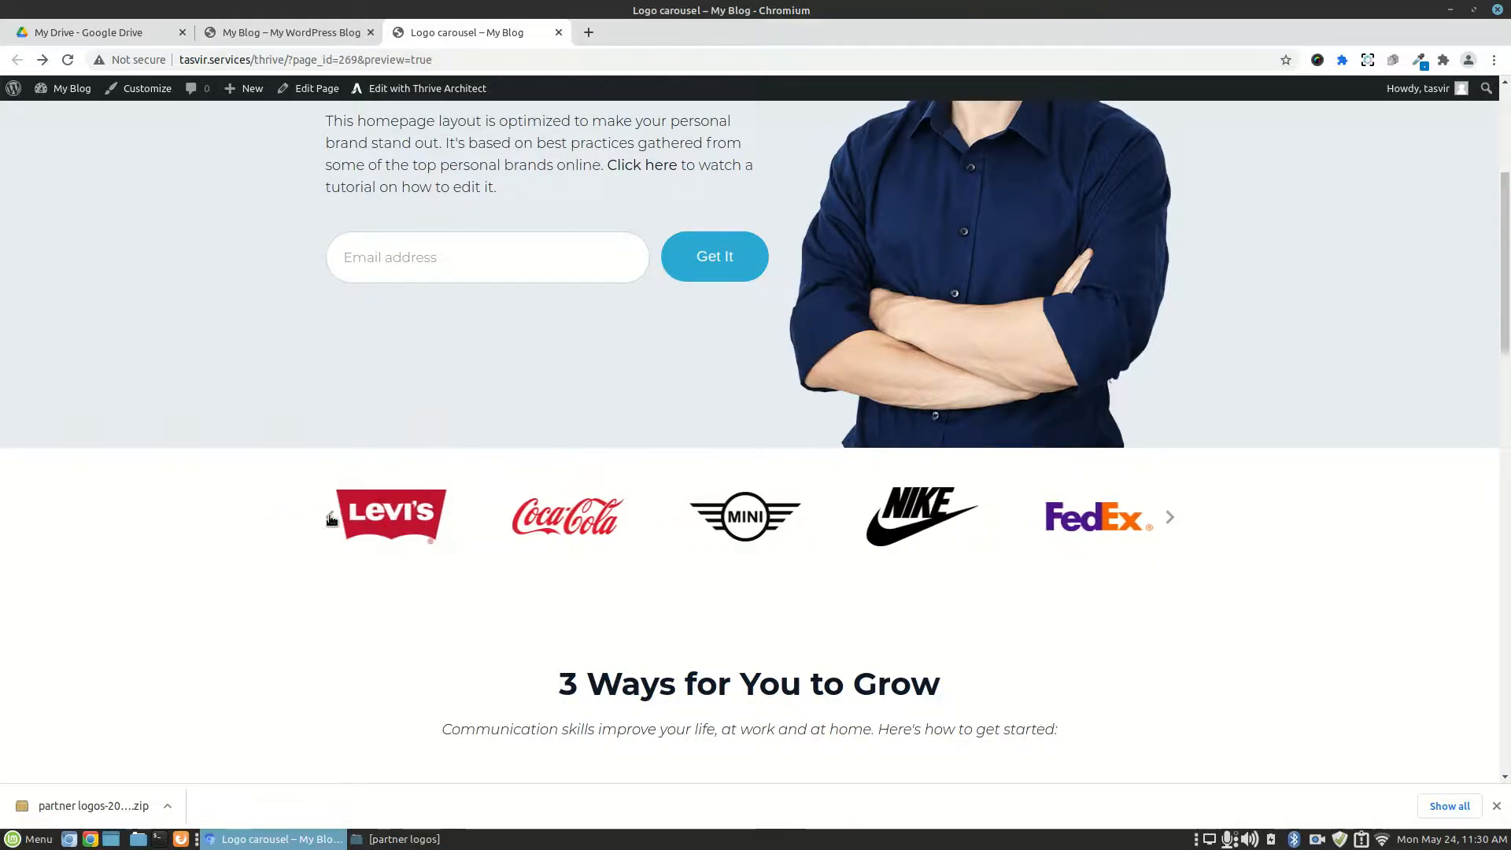
{"action": "left_click", "coordinate": [332, 516]}
{"action": "left_click", "coordinate": [429, 542]}
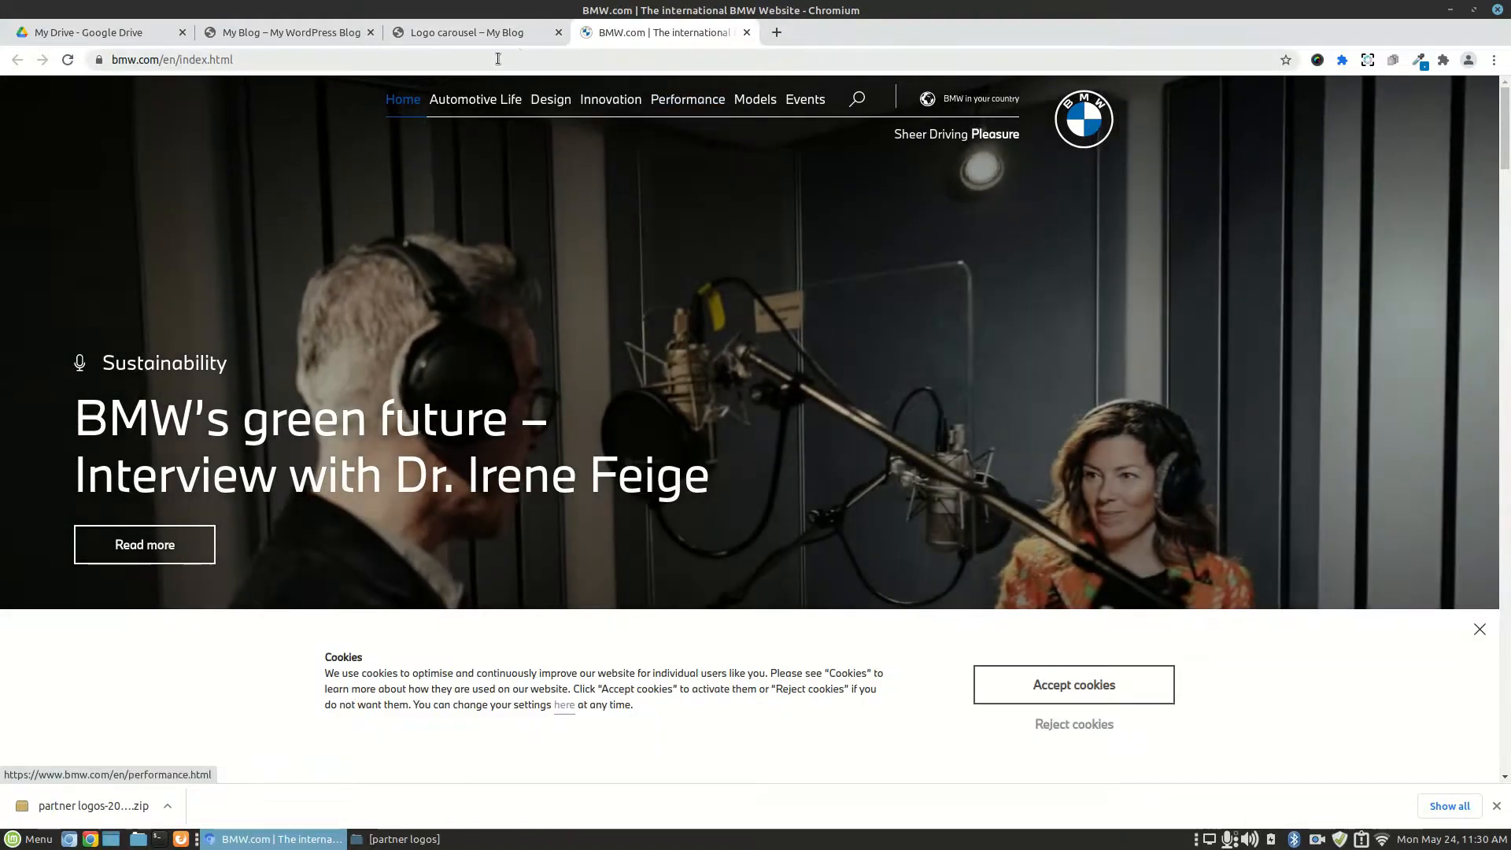
{"action": "left_click", "coordinate": [747, 33]}
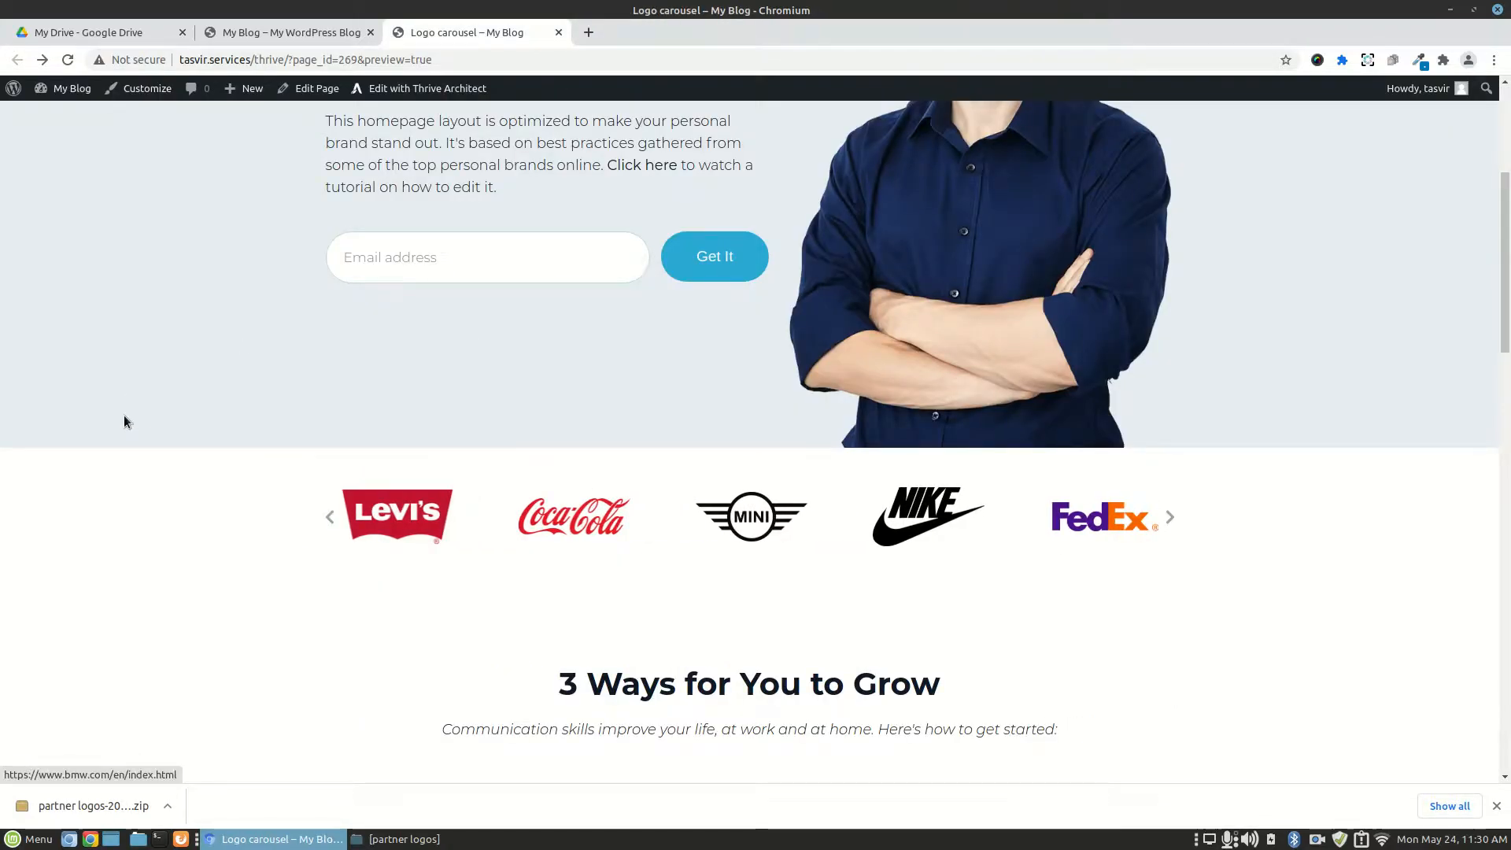
- Open the Logo carousel page for editing with Thrive Architect in a separate browser tab
{"action": "scroll", "coordinate": [124, 422], "scroll_direction": "up", "scroll_amount": 3}
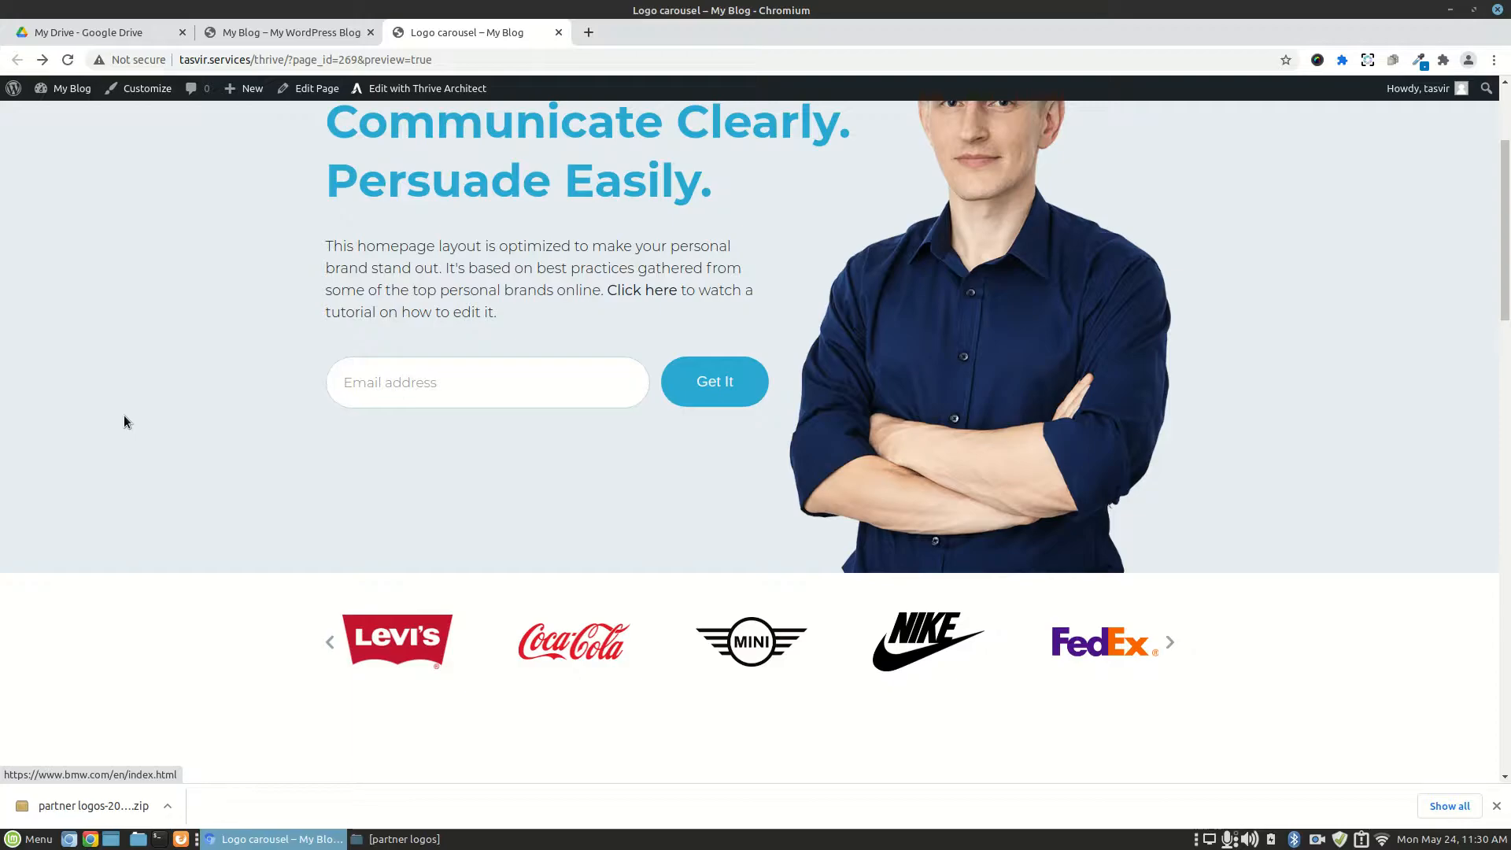
{"action": "scroll", "coordinate": [124, 422], "scroll_direction": "down", "scroll_amount": 1}
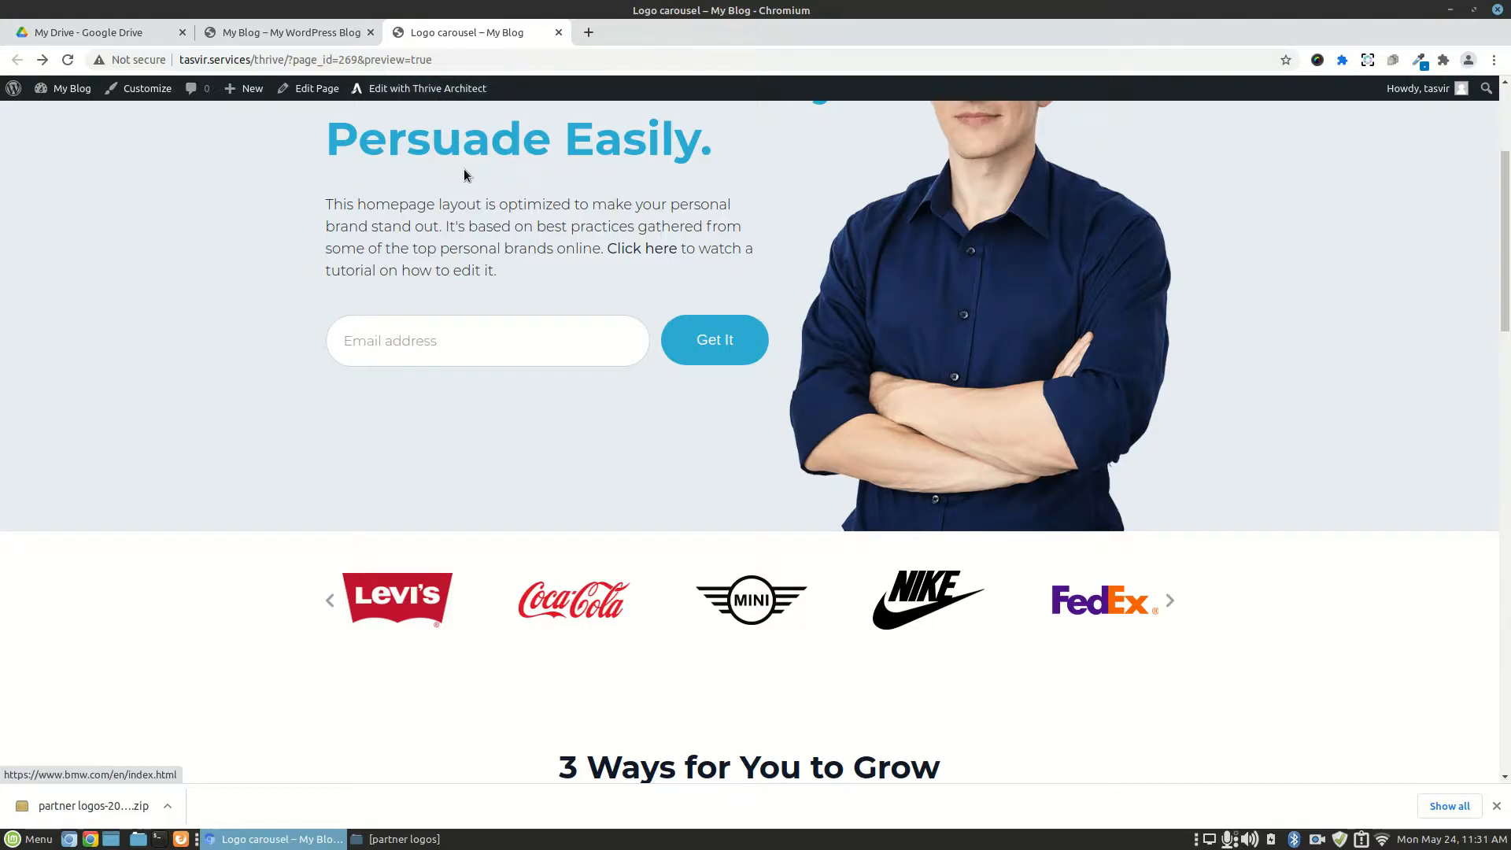
{"action": "scroll", "coordinate": [461, 173], "scroll_direction": "up", "scroll_amount": 2}
{"action": "scroll", "coordinate": [461, 173], "scroll_direction": "down", "scroll_amount": 1}
{"action": "right_click", "coordinate": [471, 92]}
{"action": "left_click", "coordinate": [489, 105]}
{"action": "left_click", "coordinate": [611, 30]}
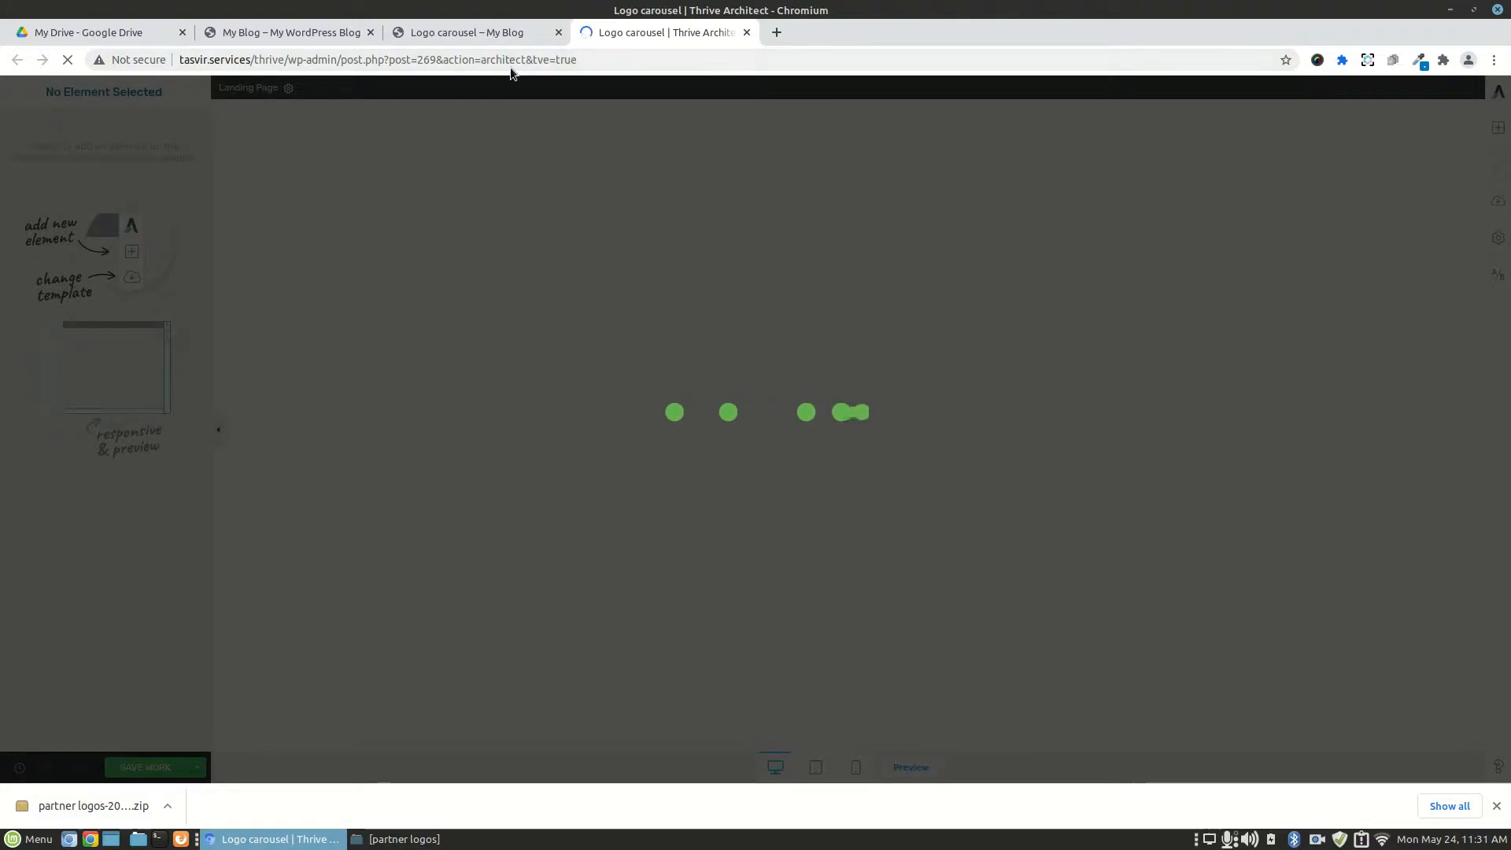
- Examine the logo carousel on the preview page while the Thrive Architect editor loads
{"action": "left_click", "coordinate": [501, 29]}
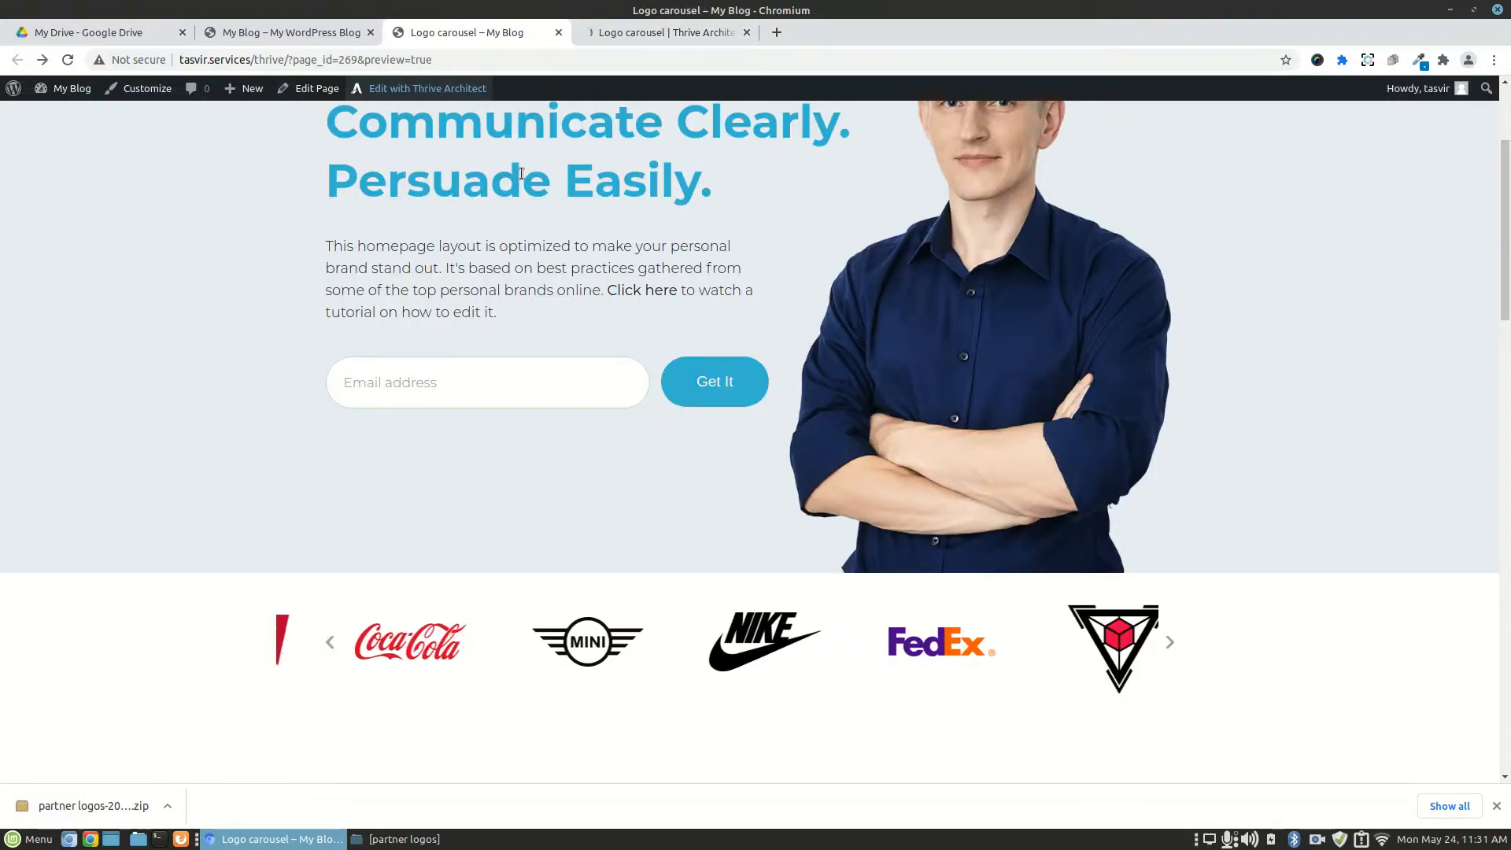
{"action": "scroll", "coordinate": [526, 168], "scroll_direction": "down", "scroll_amount": 1}
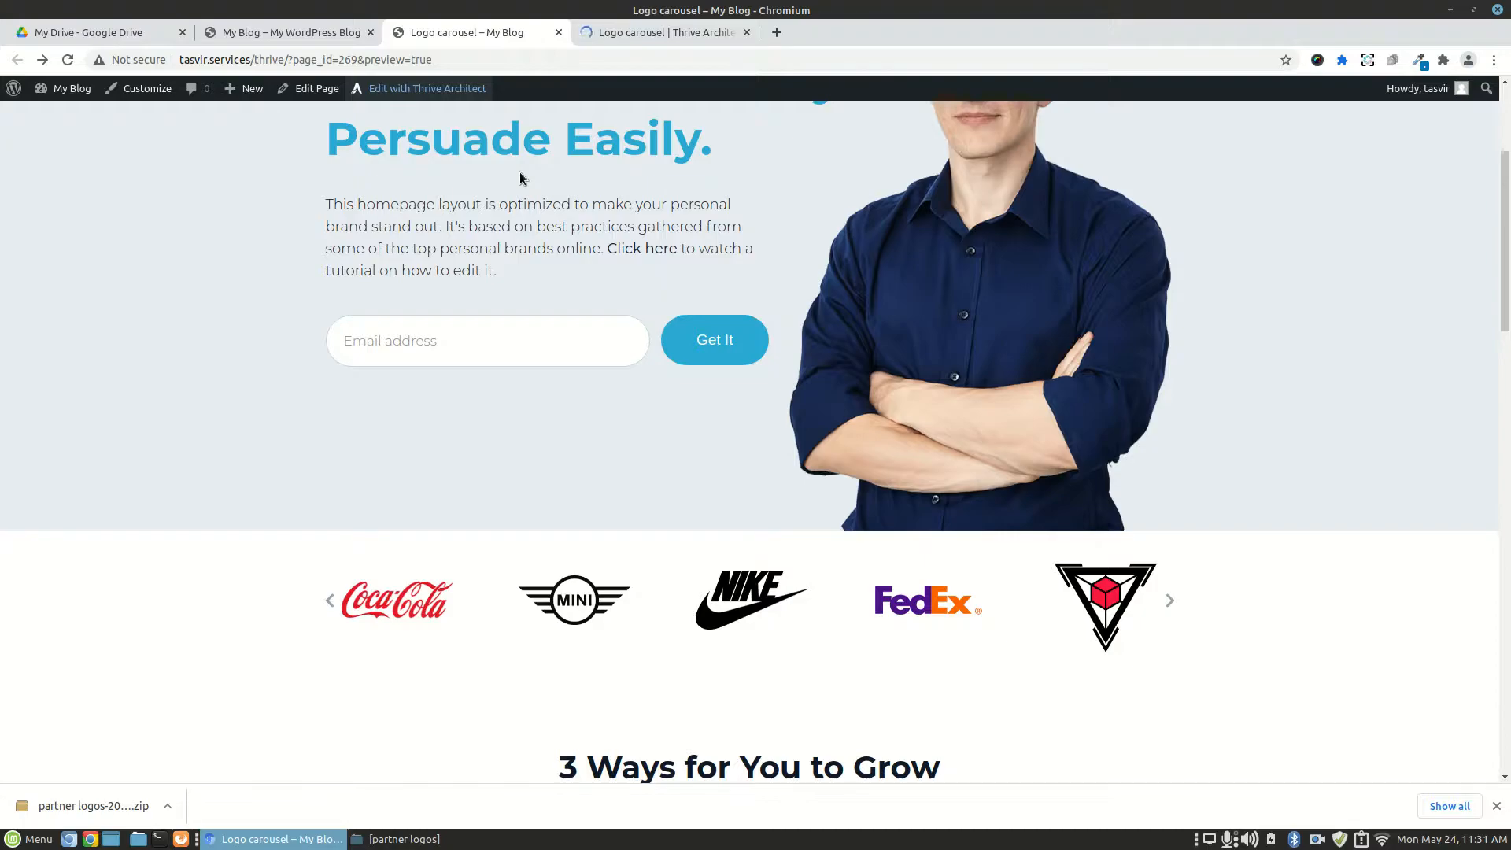
{"action": "left_click", "coordinate": [617, 33]}
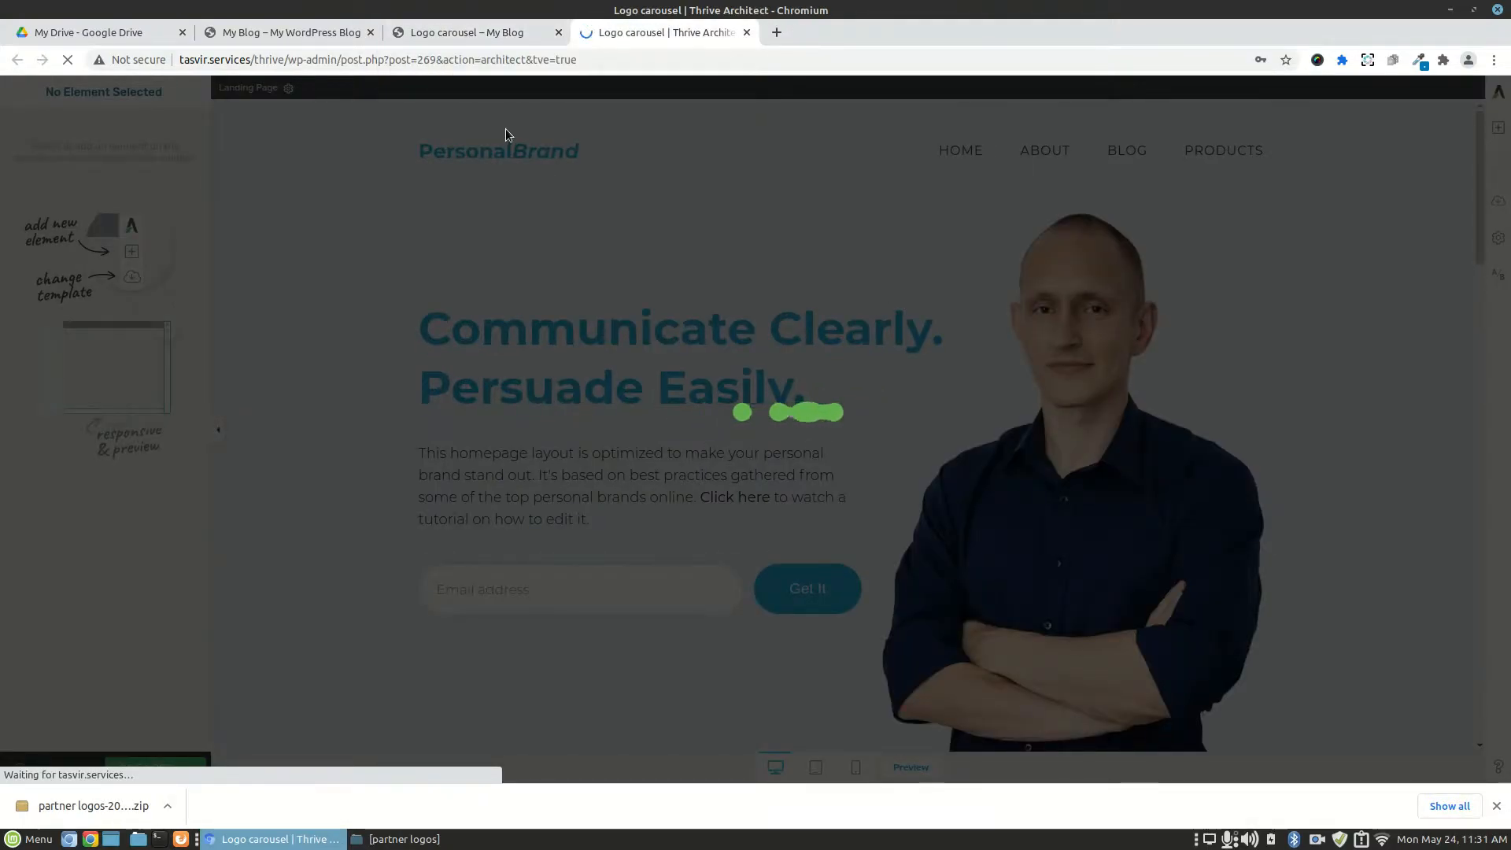
{"action": "left_click", "coordinate": [496, 33]}
{"action": "scroll", "coordinate": [866, 508], "scroll_direction": "down", "scroll_amount": 2}
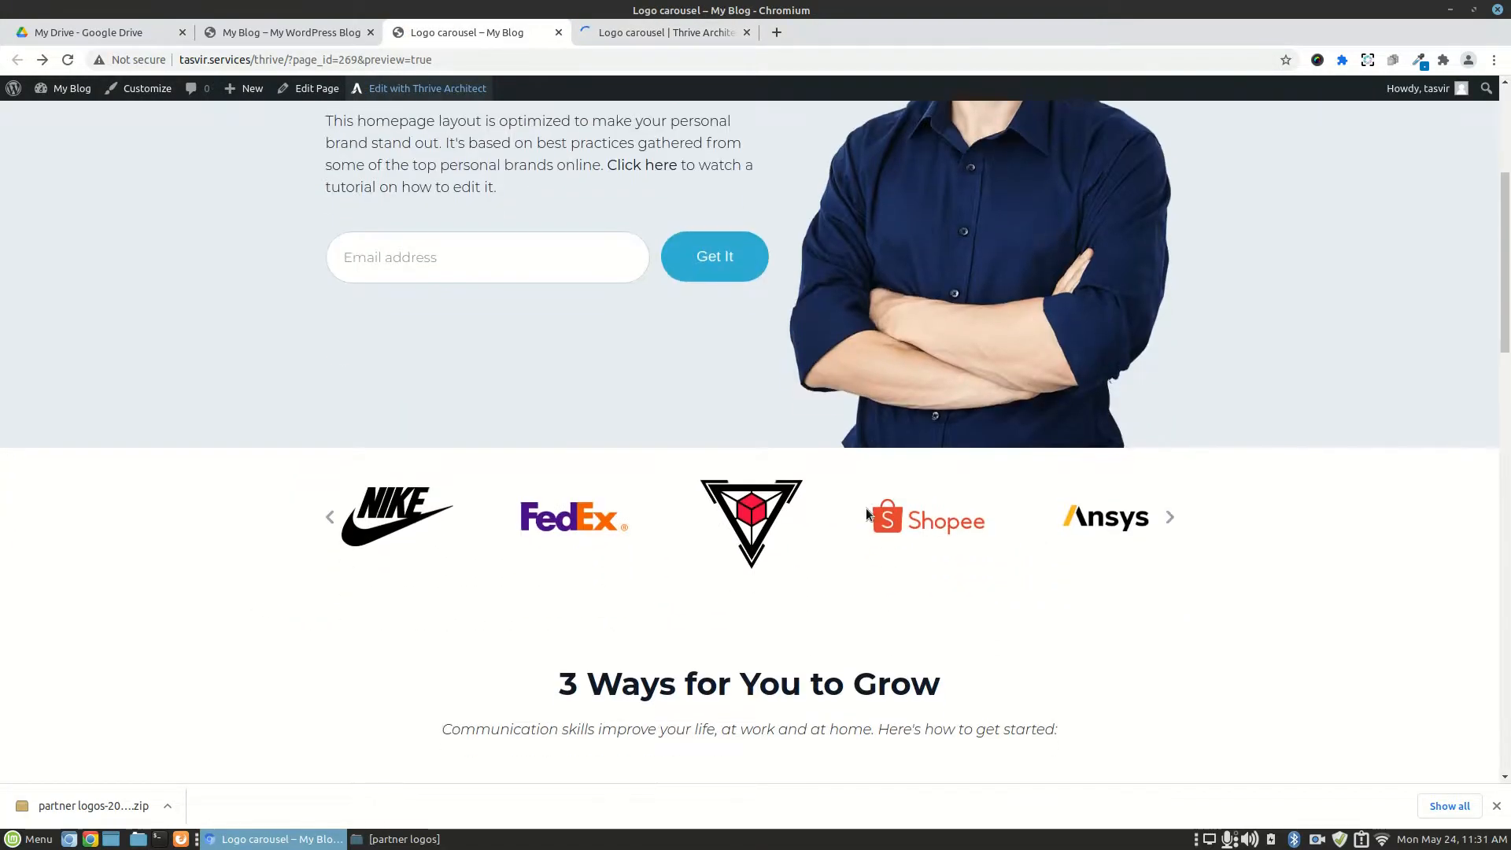
{"action": "scroll", "coordinate": [866, 508], "scroll_direction": "up", "scroll_amount": 3}
{"action": "left_click", "coordinate": [670, 38]}
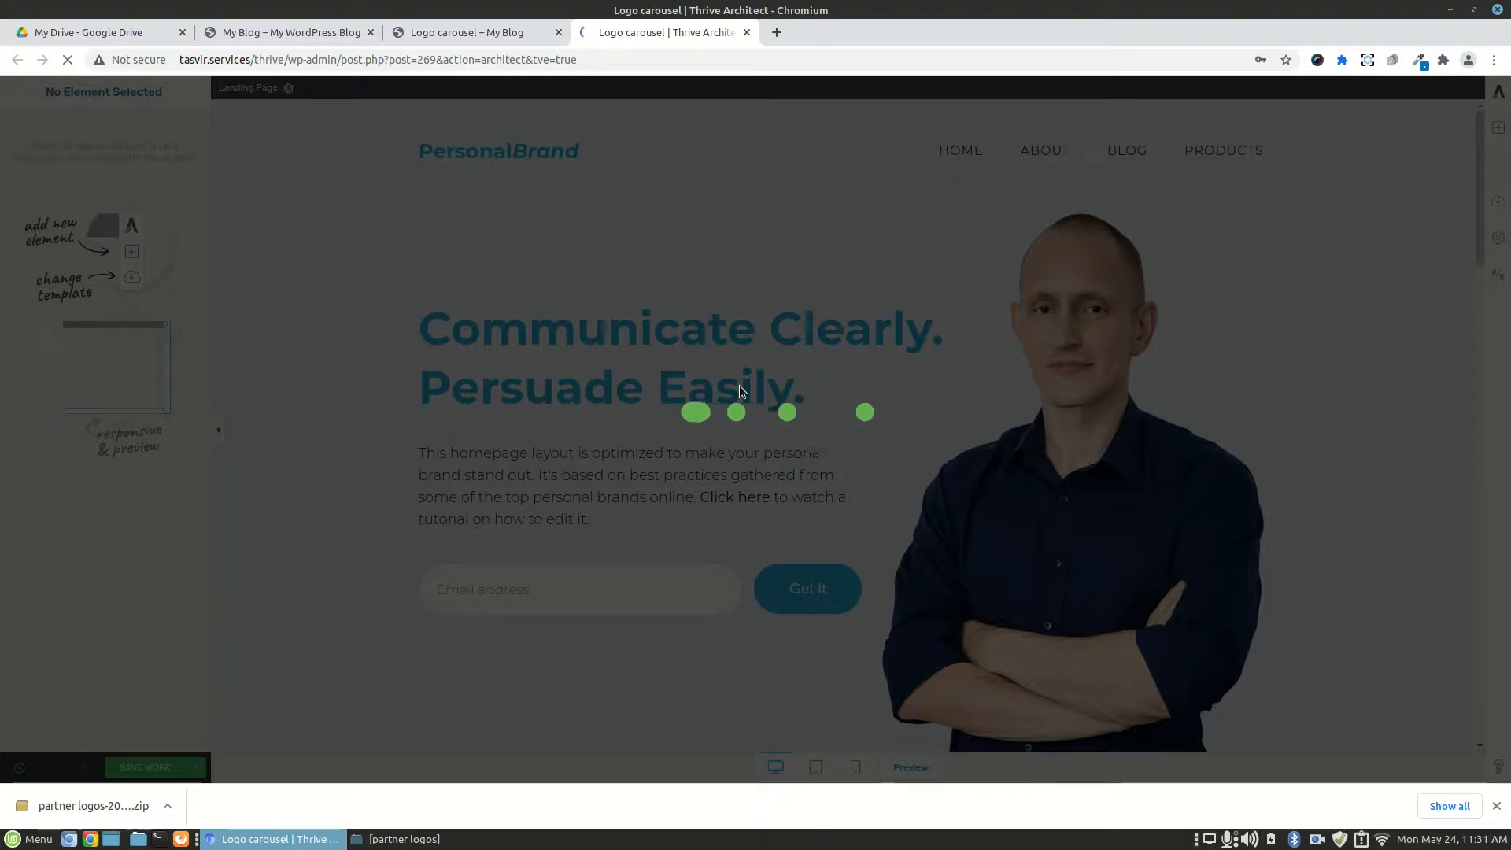
{"action": "left_click", "coordinate": [527, 33]}
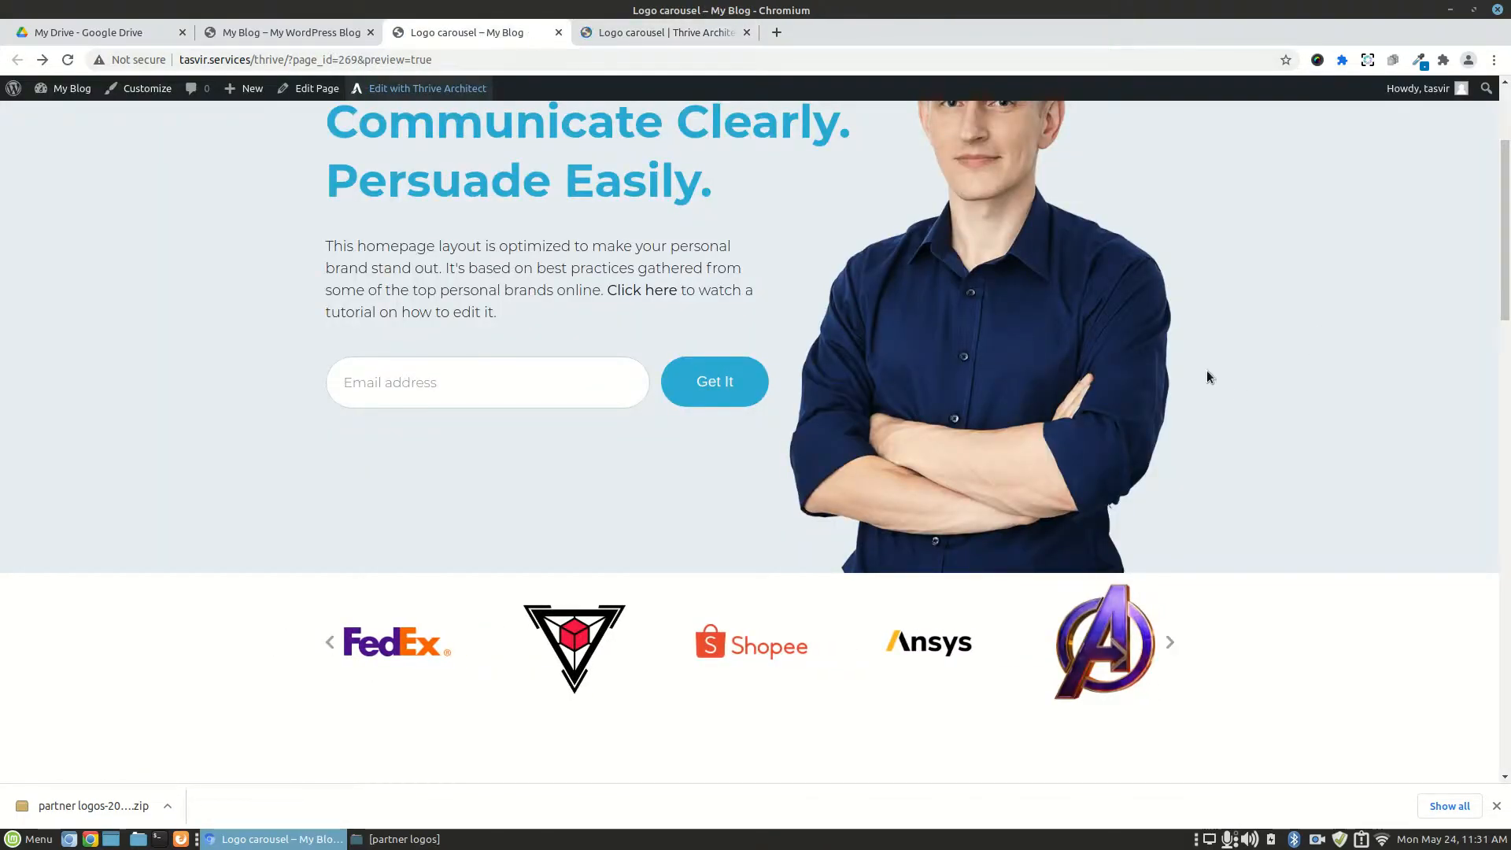
- Return to the Thrive Architect editor and delete the existing logo image gallery below the hero section
{"action": "left_click", "coordinate": [677, 33]}
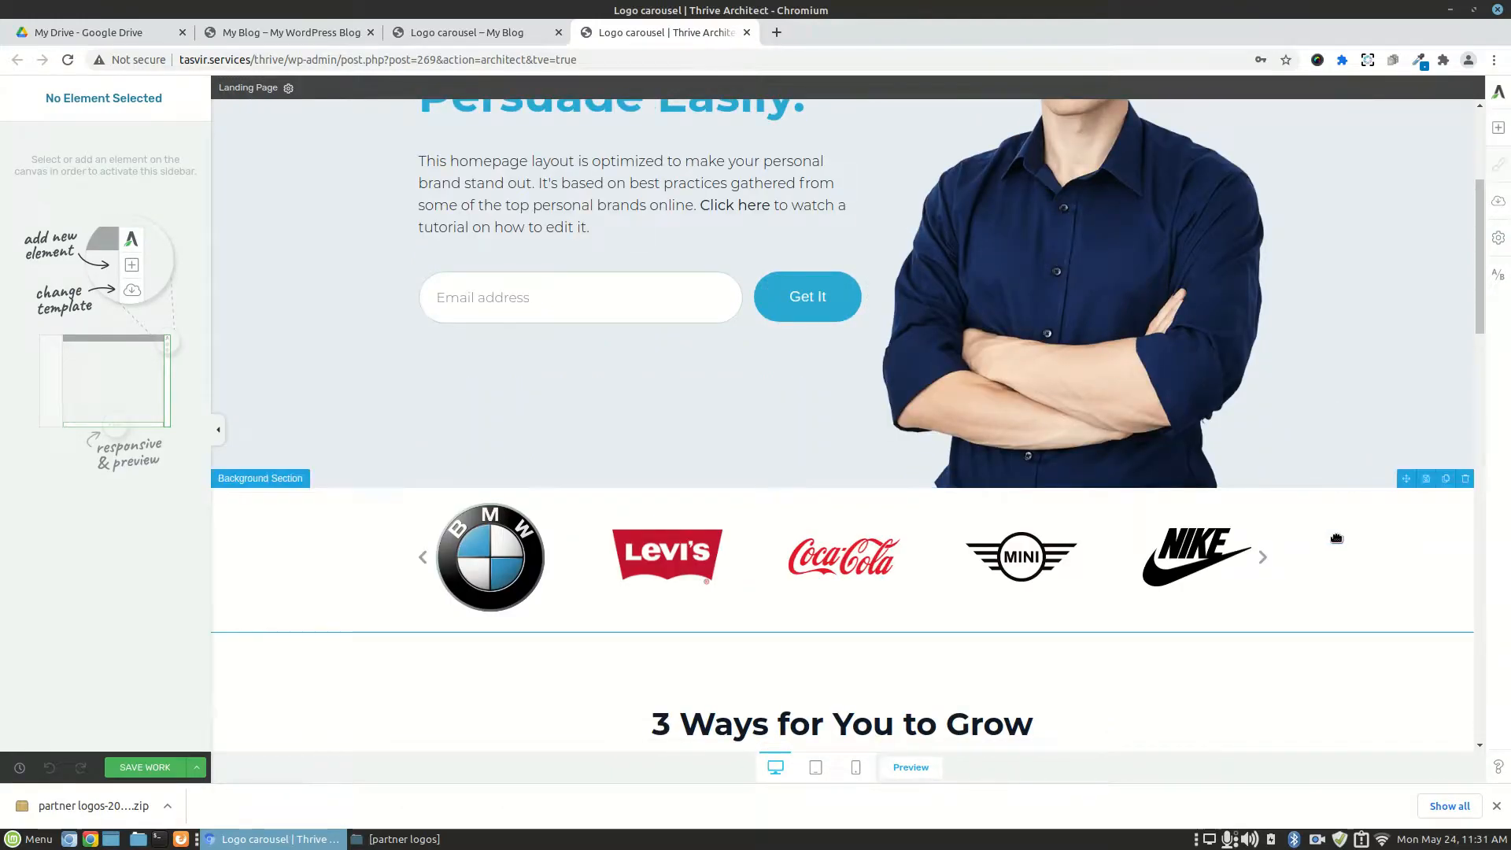
{"action": "scroll", "coordinate": [1335, 533], "scroll_direction": "down", "scroll_amount": 1}
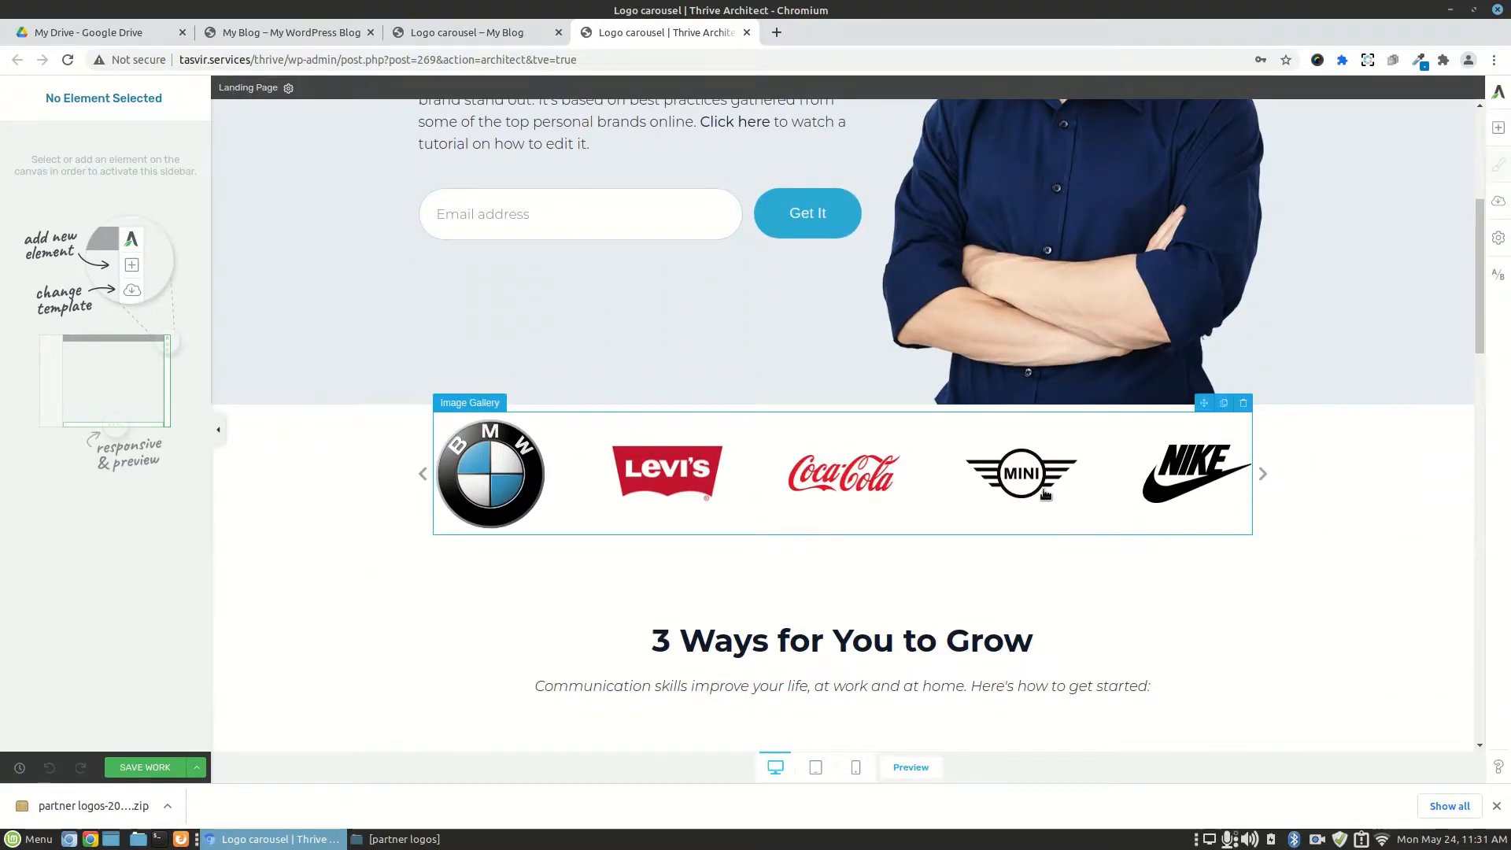
{"action": "left_click", "coordinate": [1244, 403]}
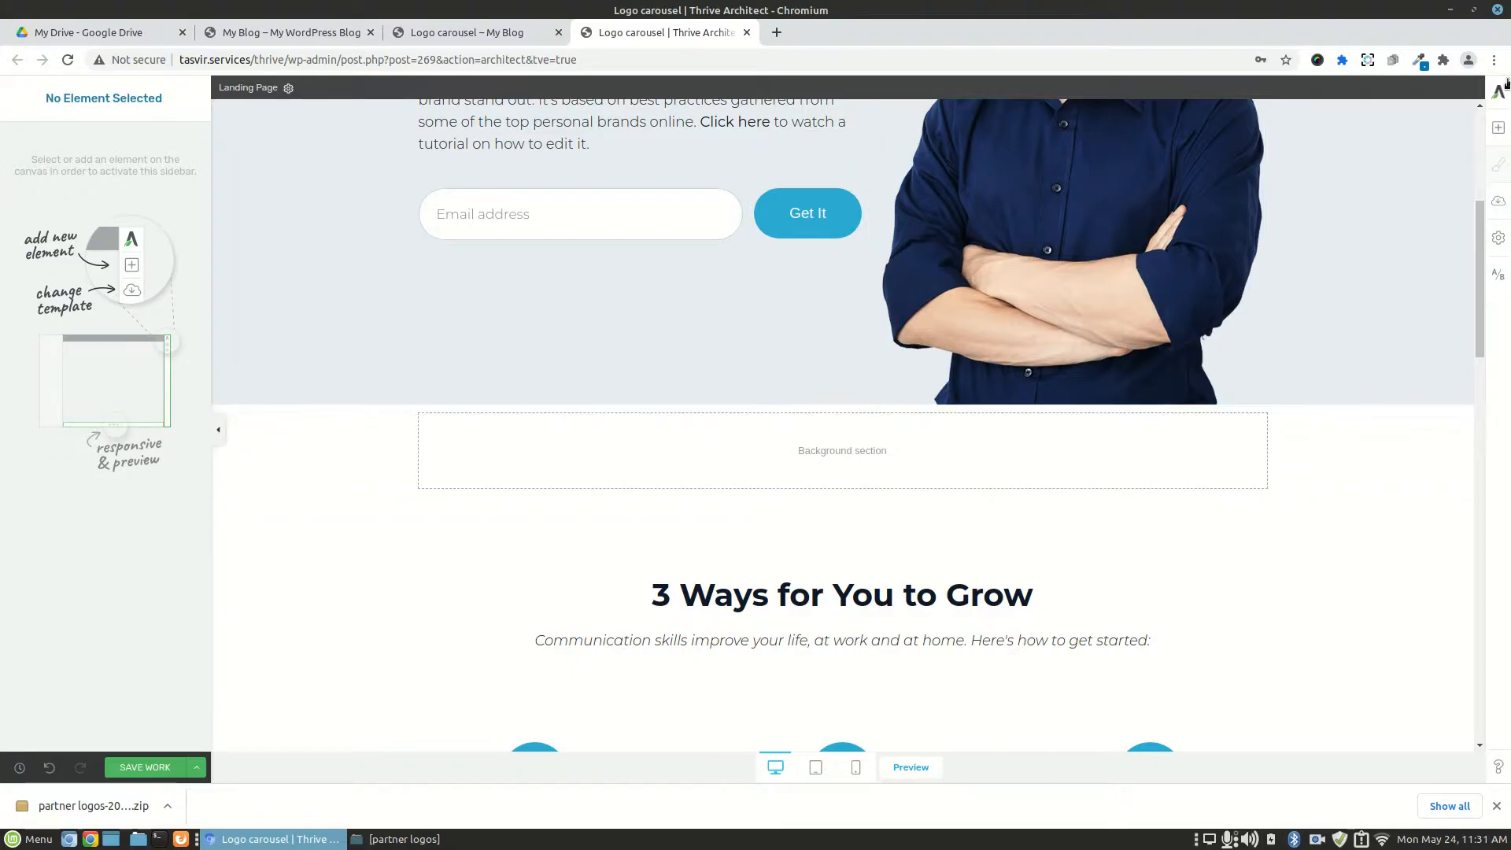
- Find the Image Gallery element by searching for "image" and place it in the empty background section
{"action": "left_click", "coordinate": [1499, 128]}
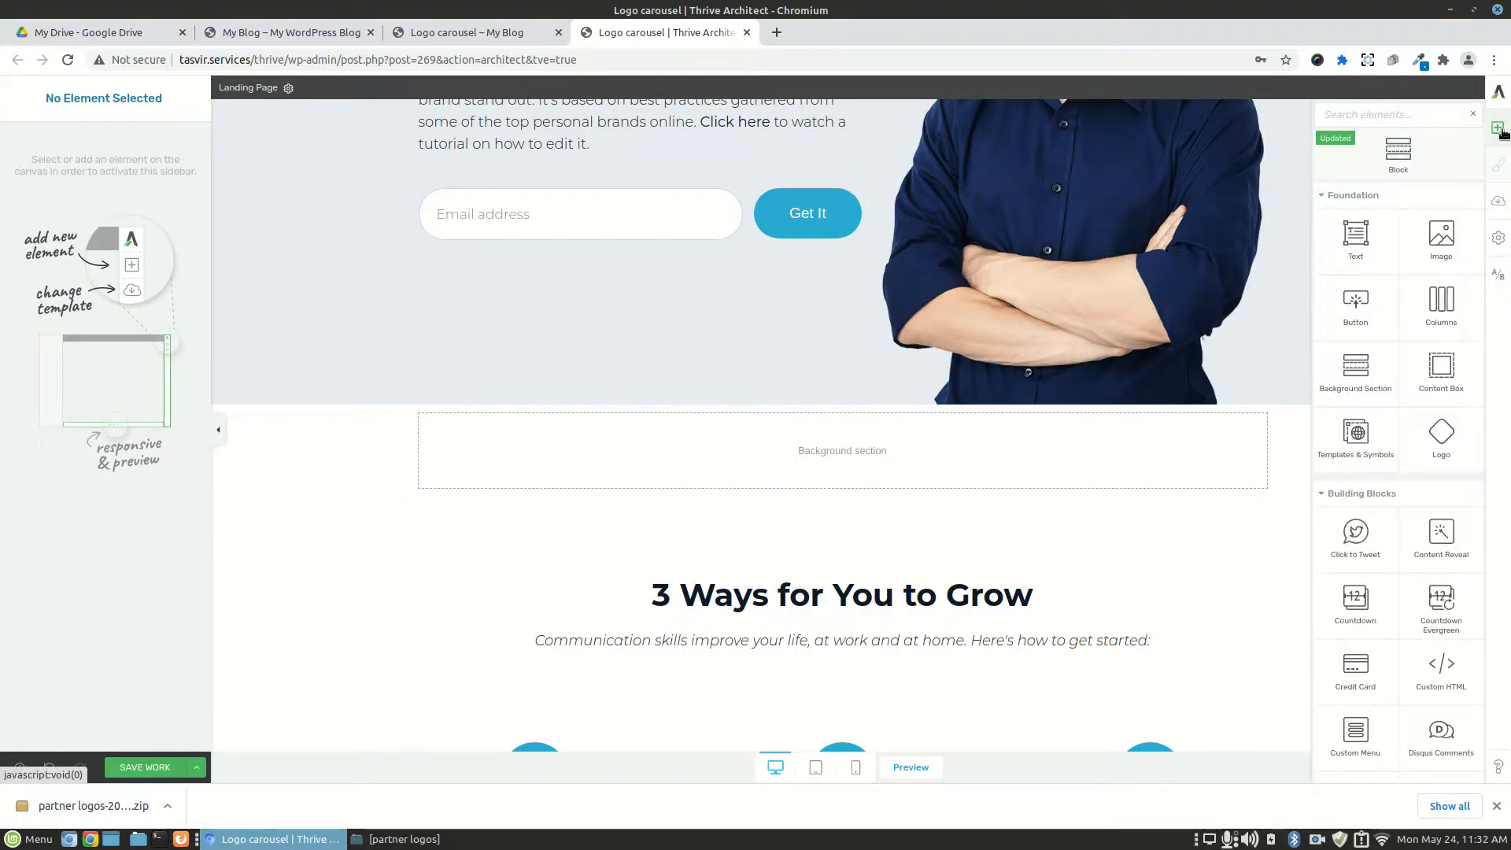
{"action": "left_click", "coordinate": [1421, 113]}
{"action": "type", "text": "ima"}
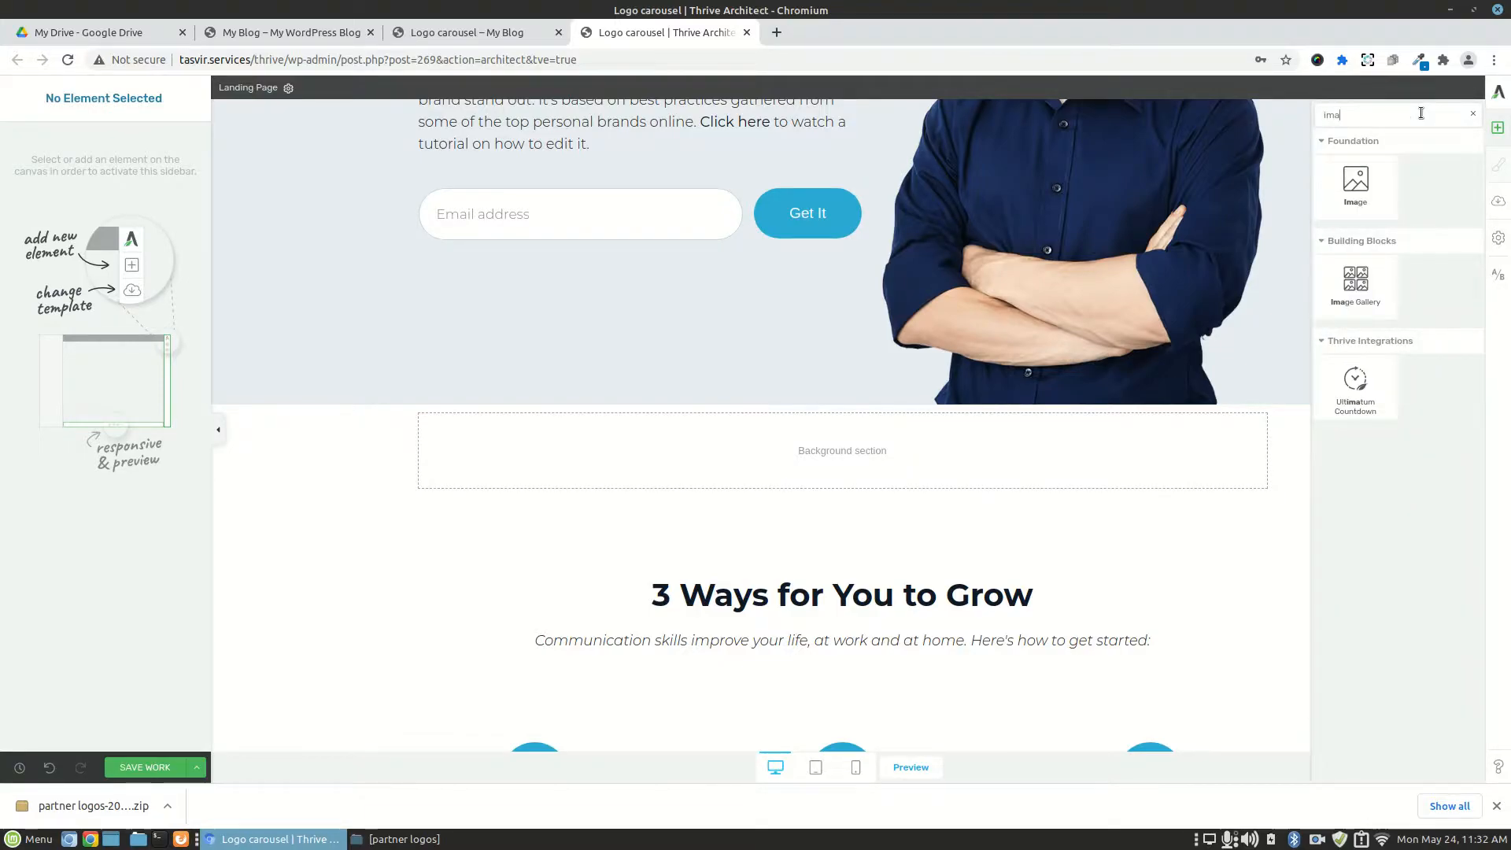
{"action": "type", "text": "ge"}
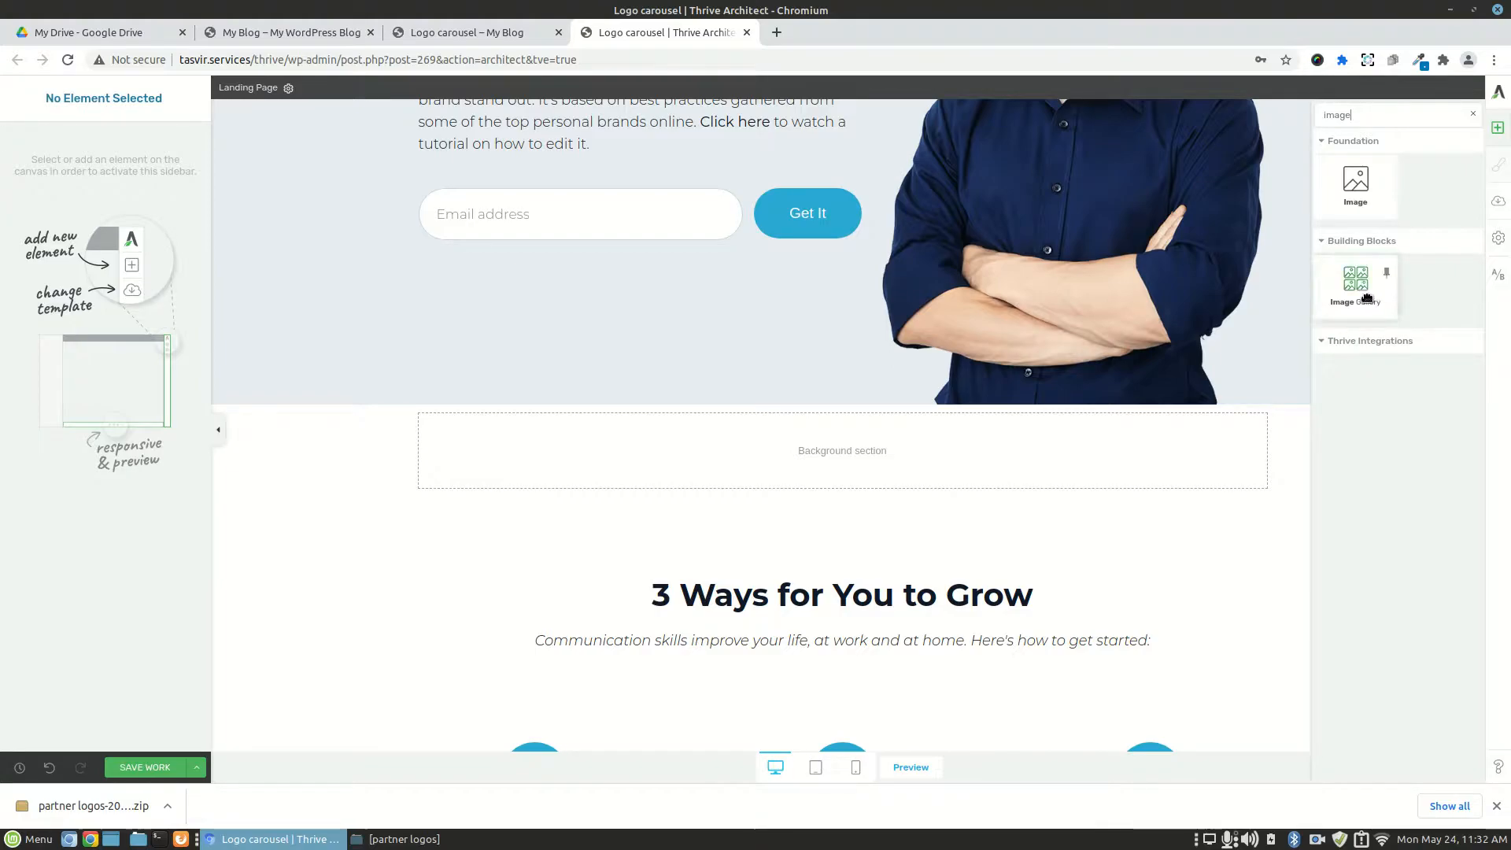
{"action": "left_click_drag", "start_coordinate": [1374, 289], "coordinate": [1030, 457]}
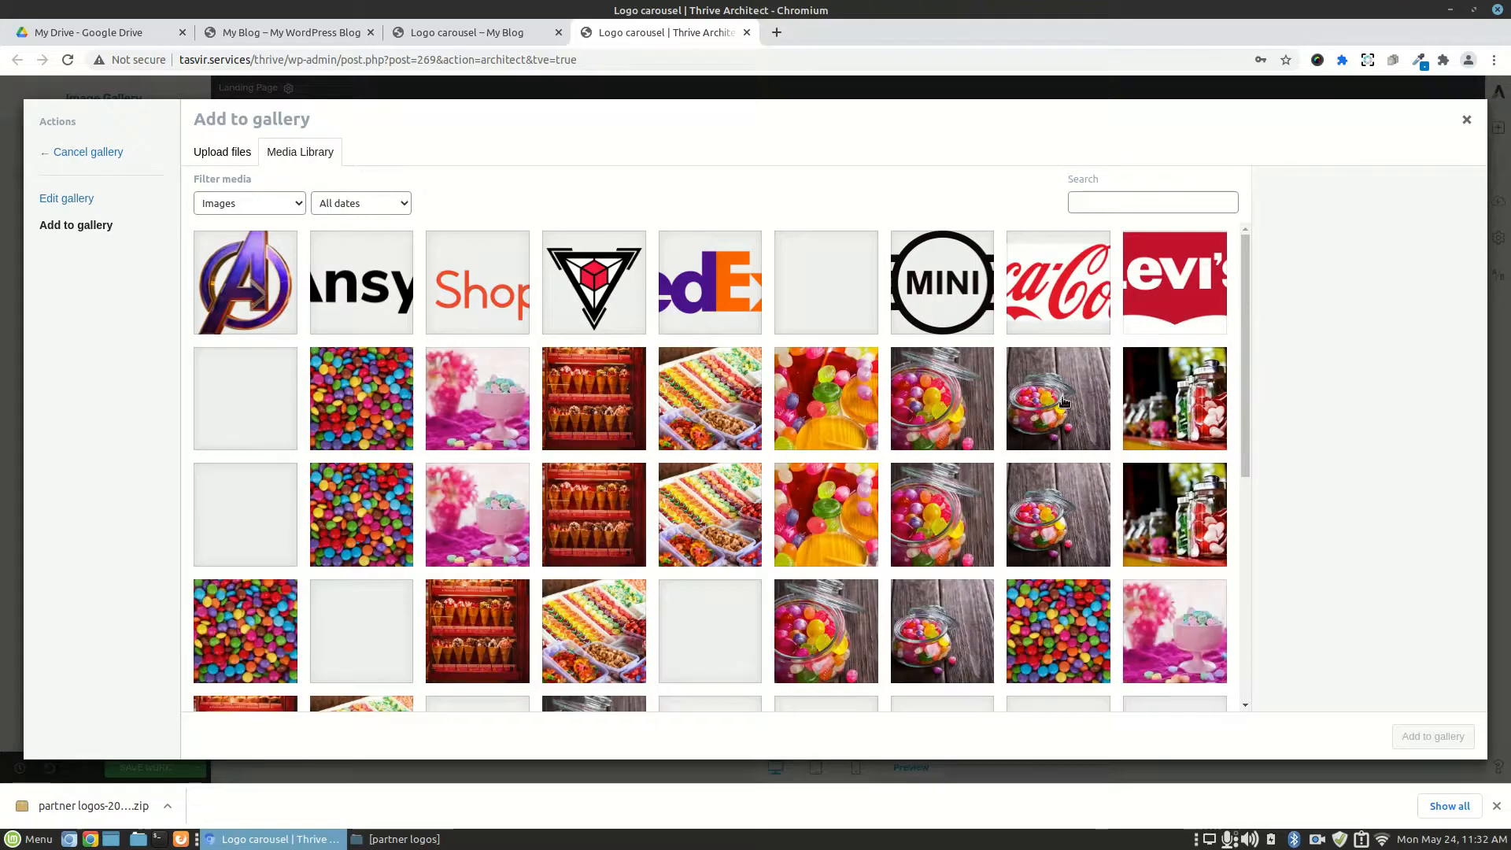
- Upload all the logo files from the partner logos folder to the media library and insert them as the gallery
{"action": "left_click", "coordinate": [425, 839]}
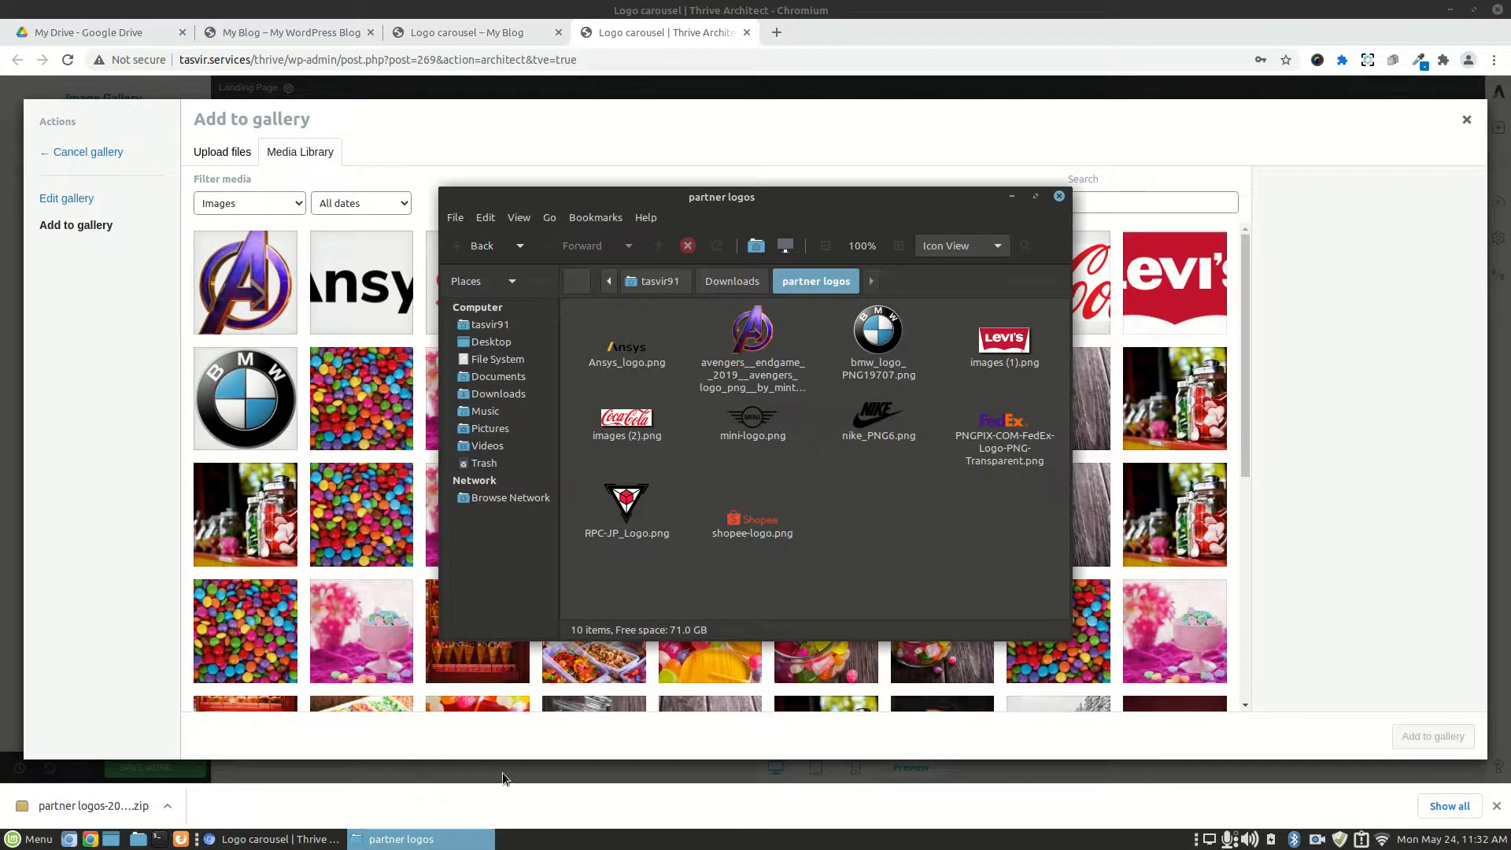
{"action": "left_click", "coordinate": [621, 345]}
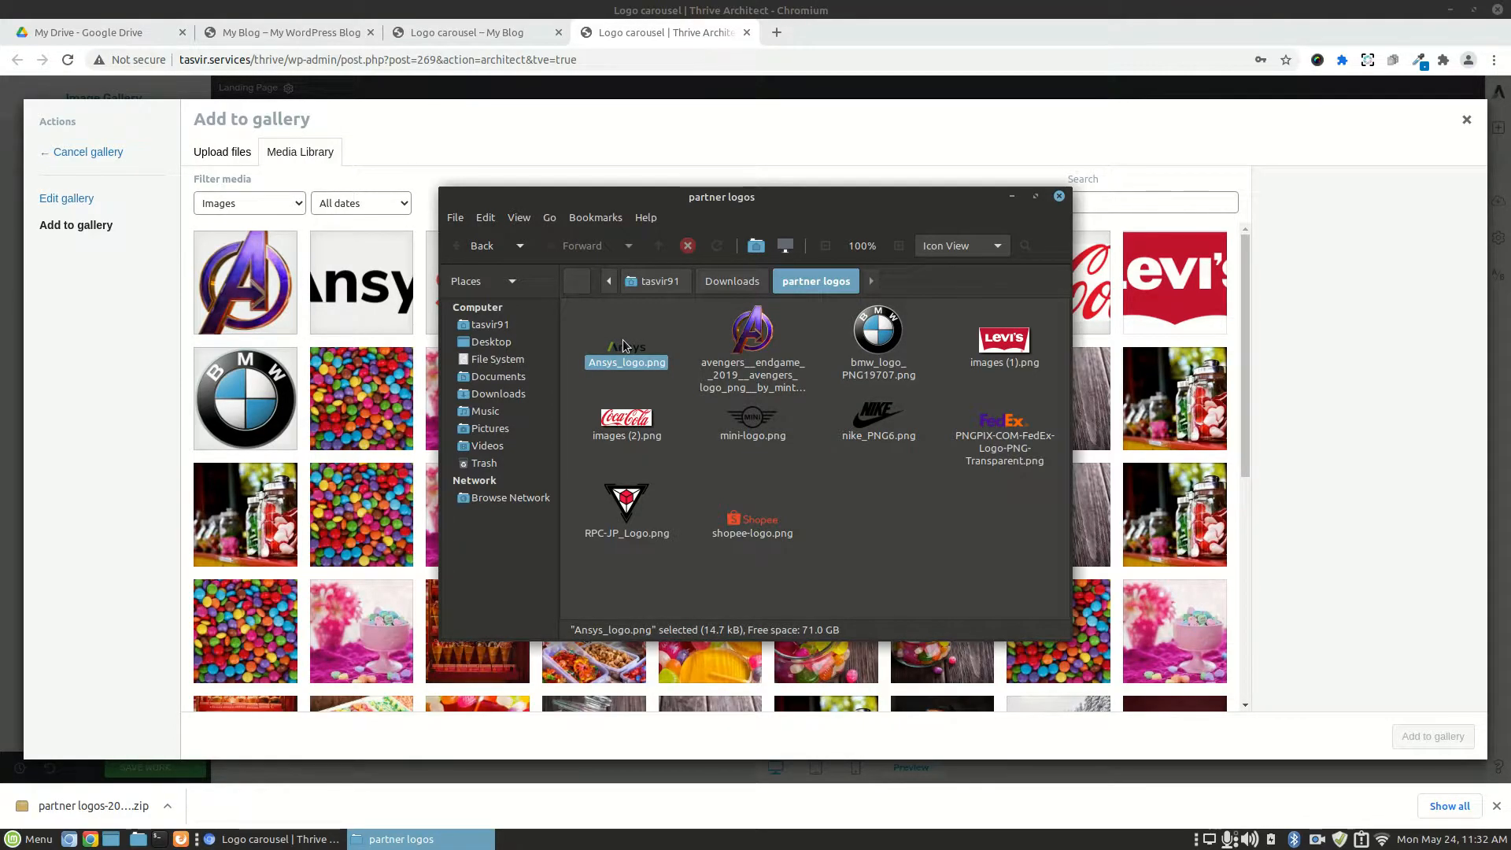
{"action": "key", "text": "ctrl+a"}
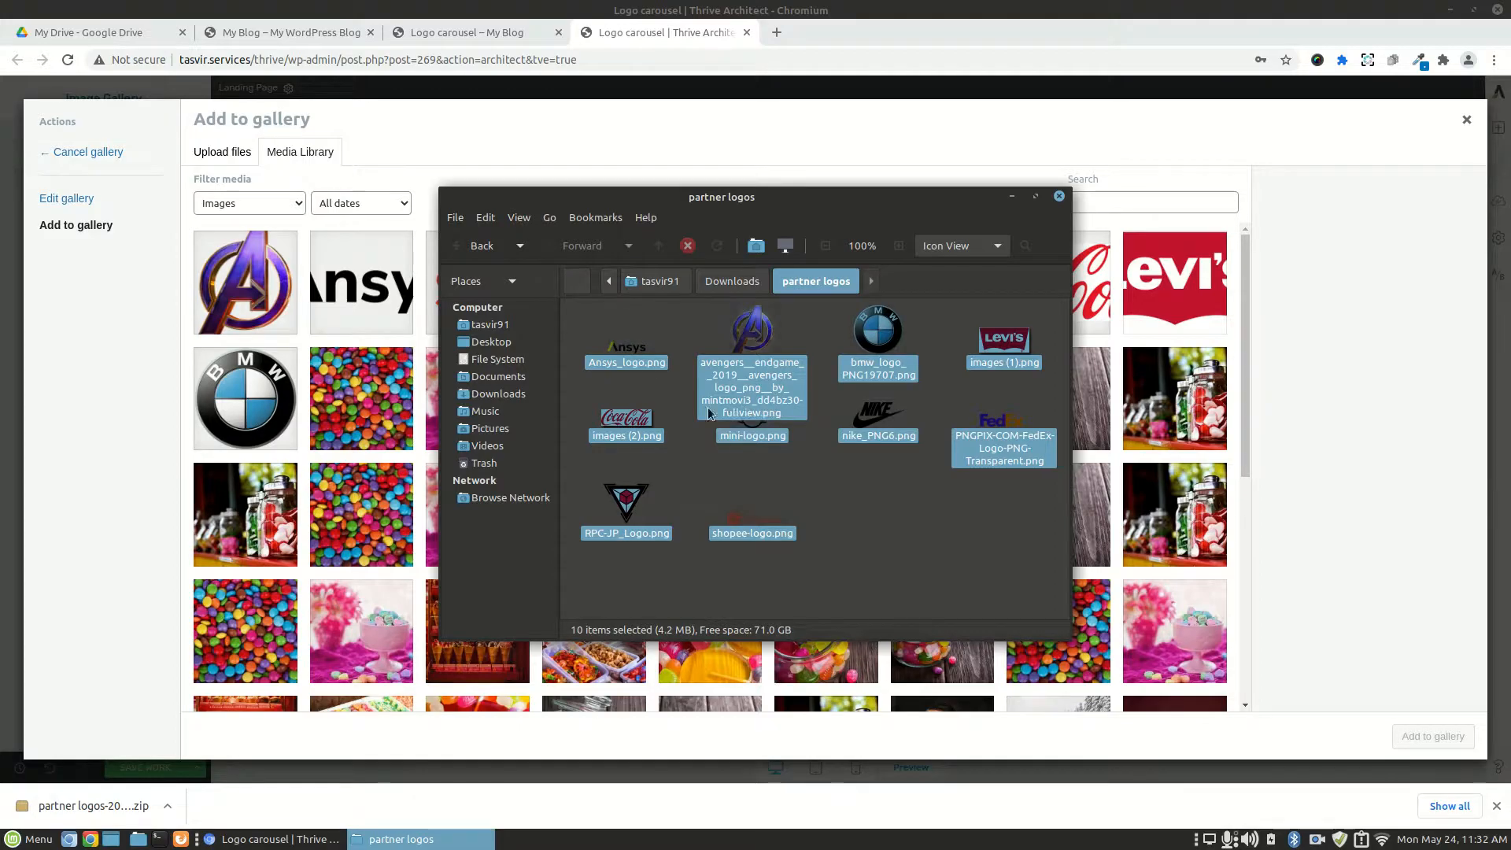
{"action": "left_click_drag", "start_coordinate": [643, 351], "coordinate": [630, 171]}
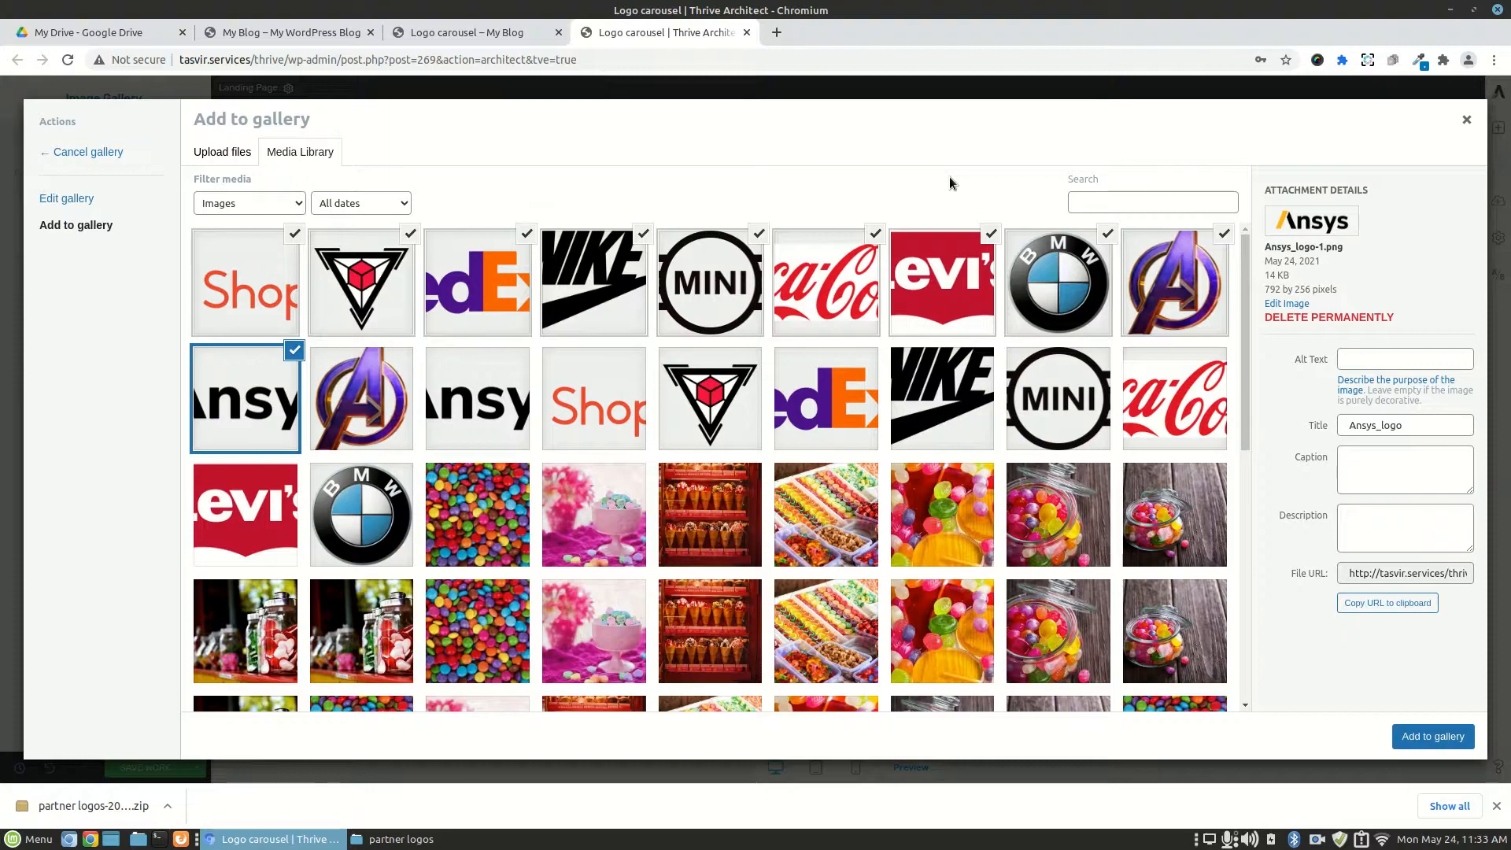
{"action": "left_click", "coordinate": [1444, 742]}
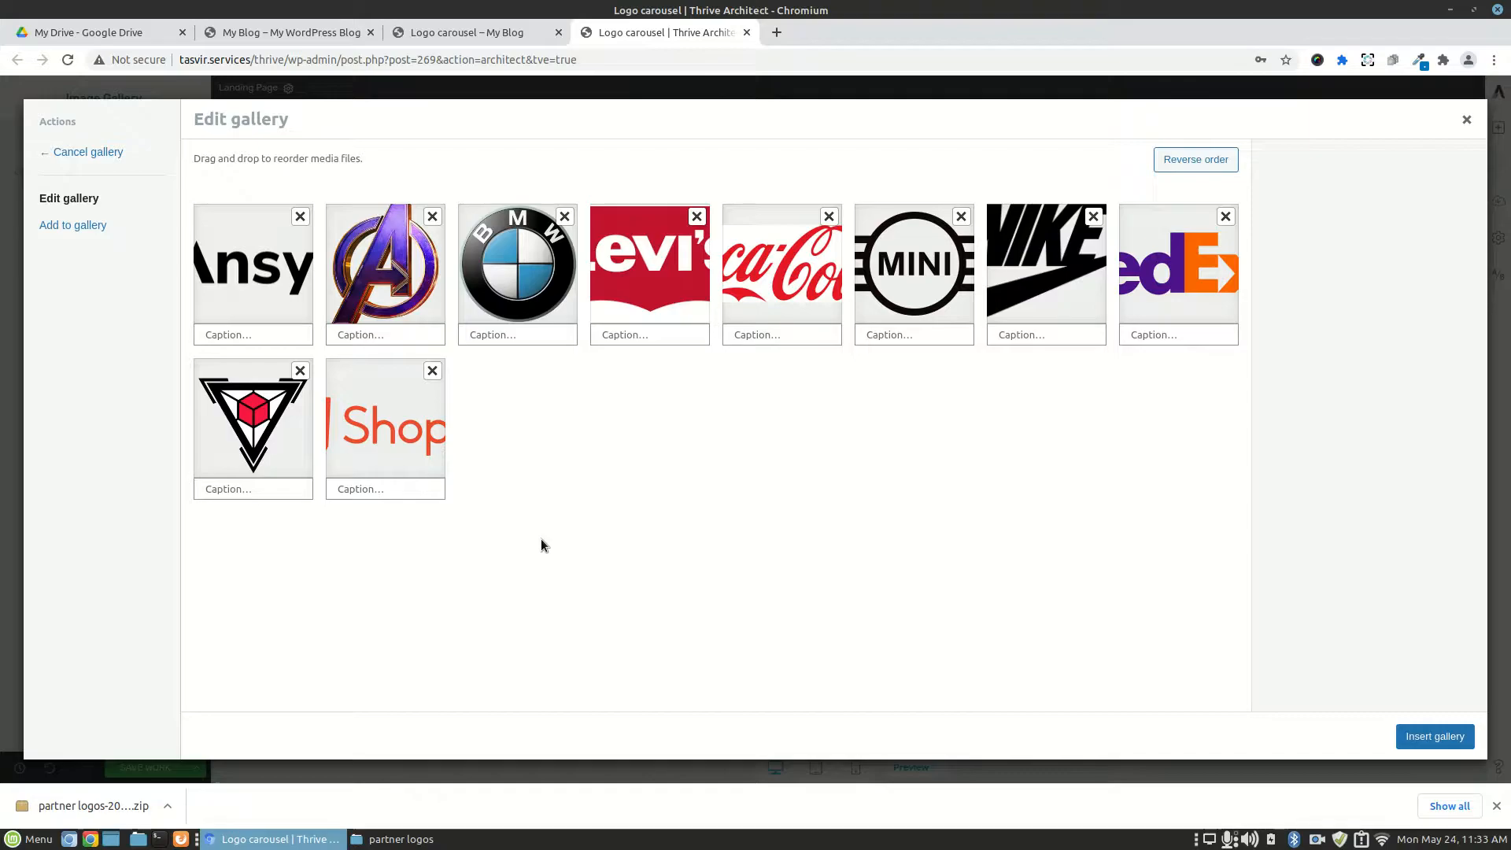
{"action": "left_click", "coordinate": [1452, 738]}
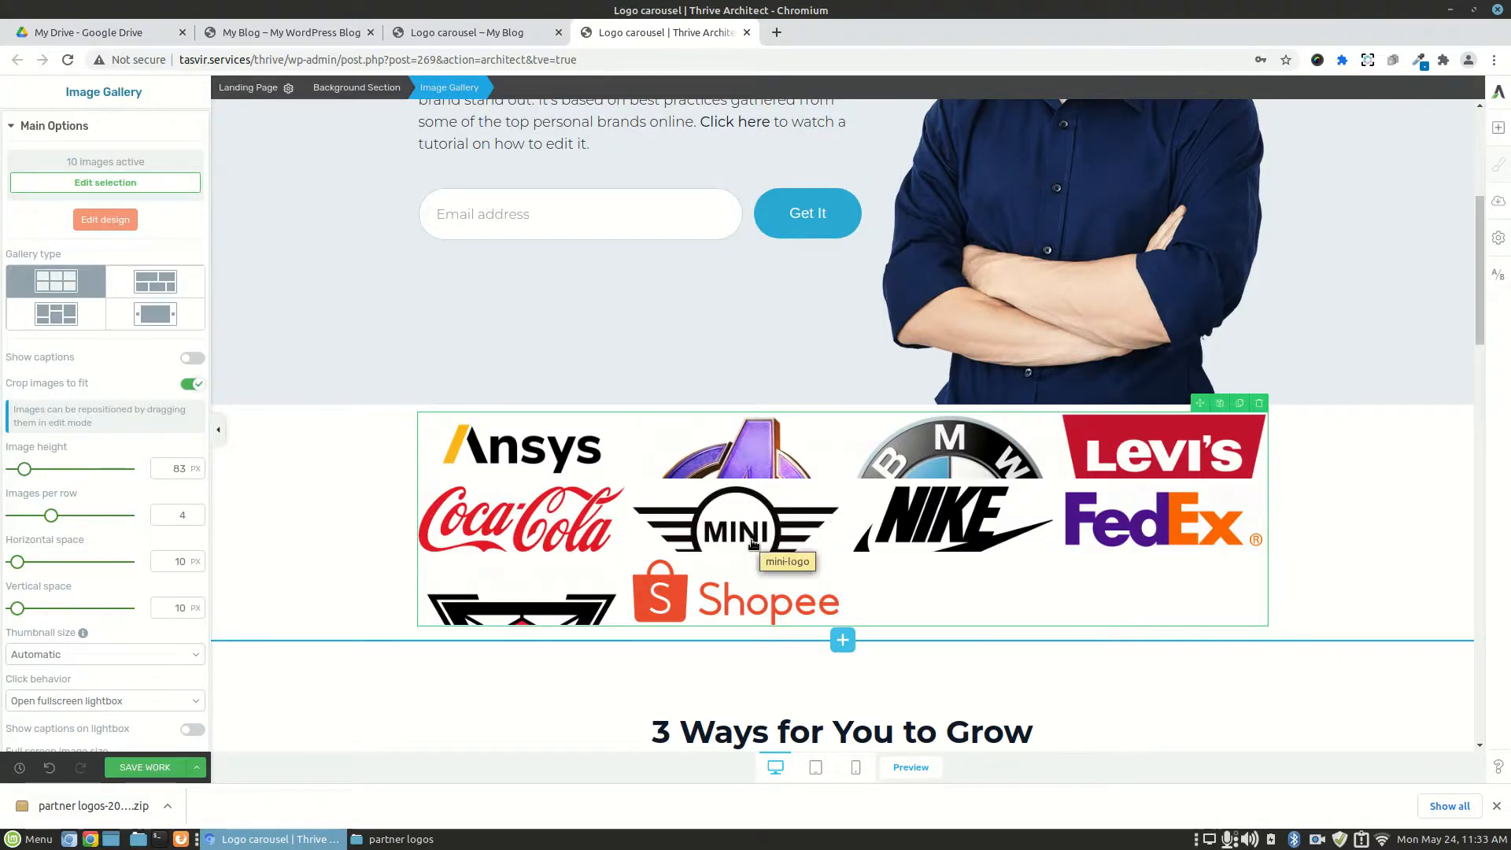
- Change the gallery type to carousel and turn off Crop images to fit
{"action": "scroll", "coordinate": [665, 535], "scroll_direction": "up", "scroll_amount": 1}
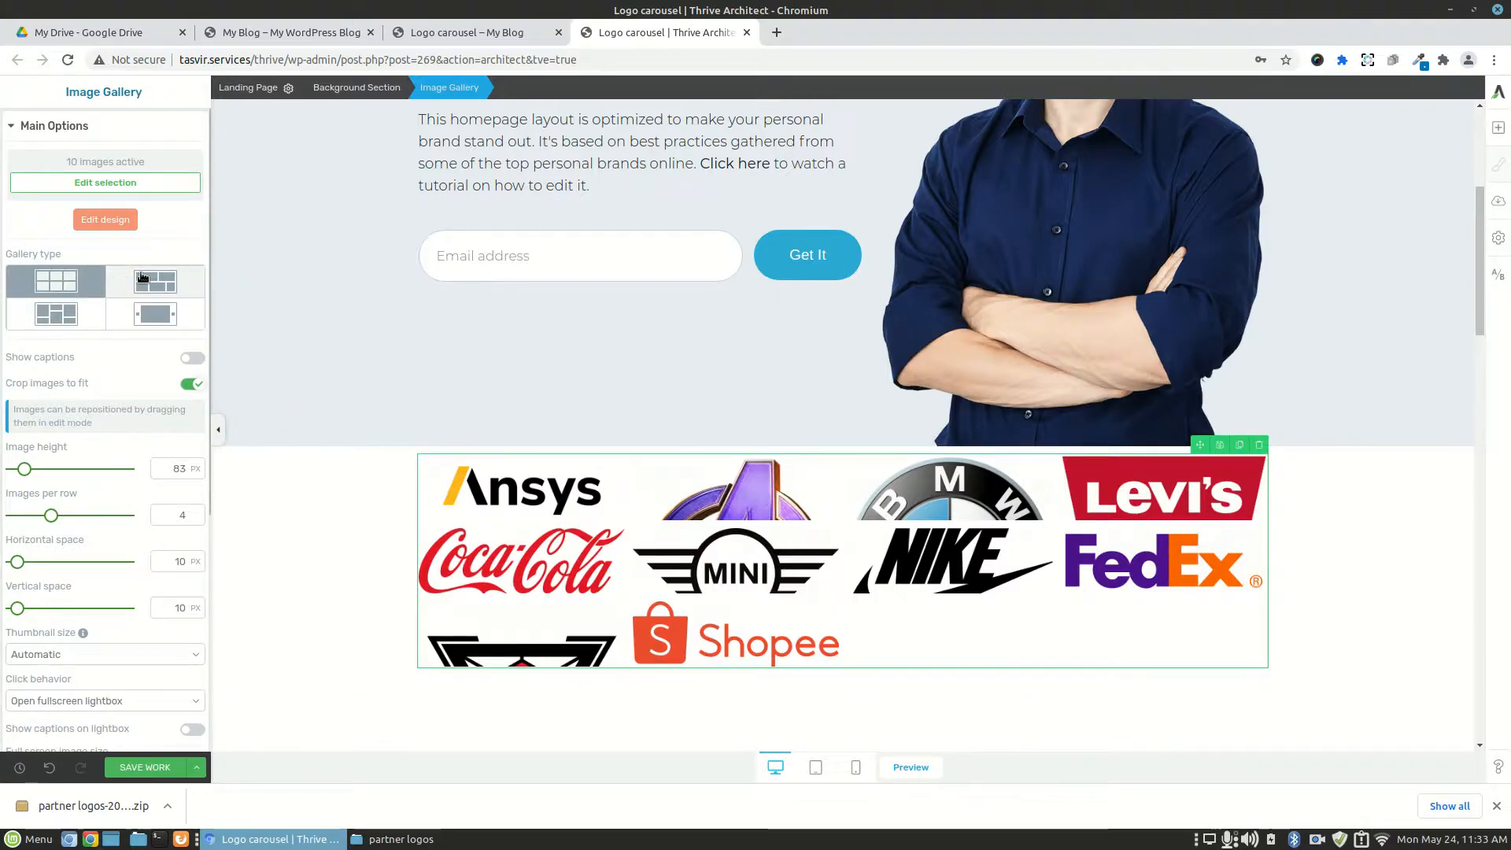
{"action": "left_click", "coordinate": [160, 315]}
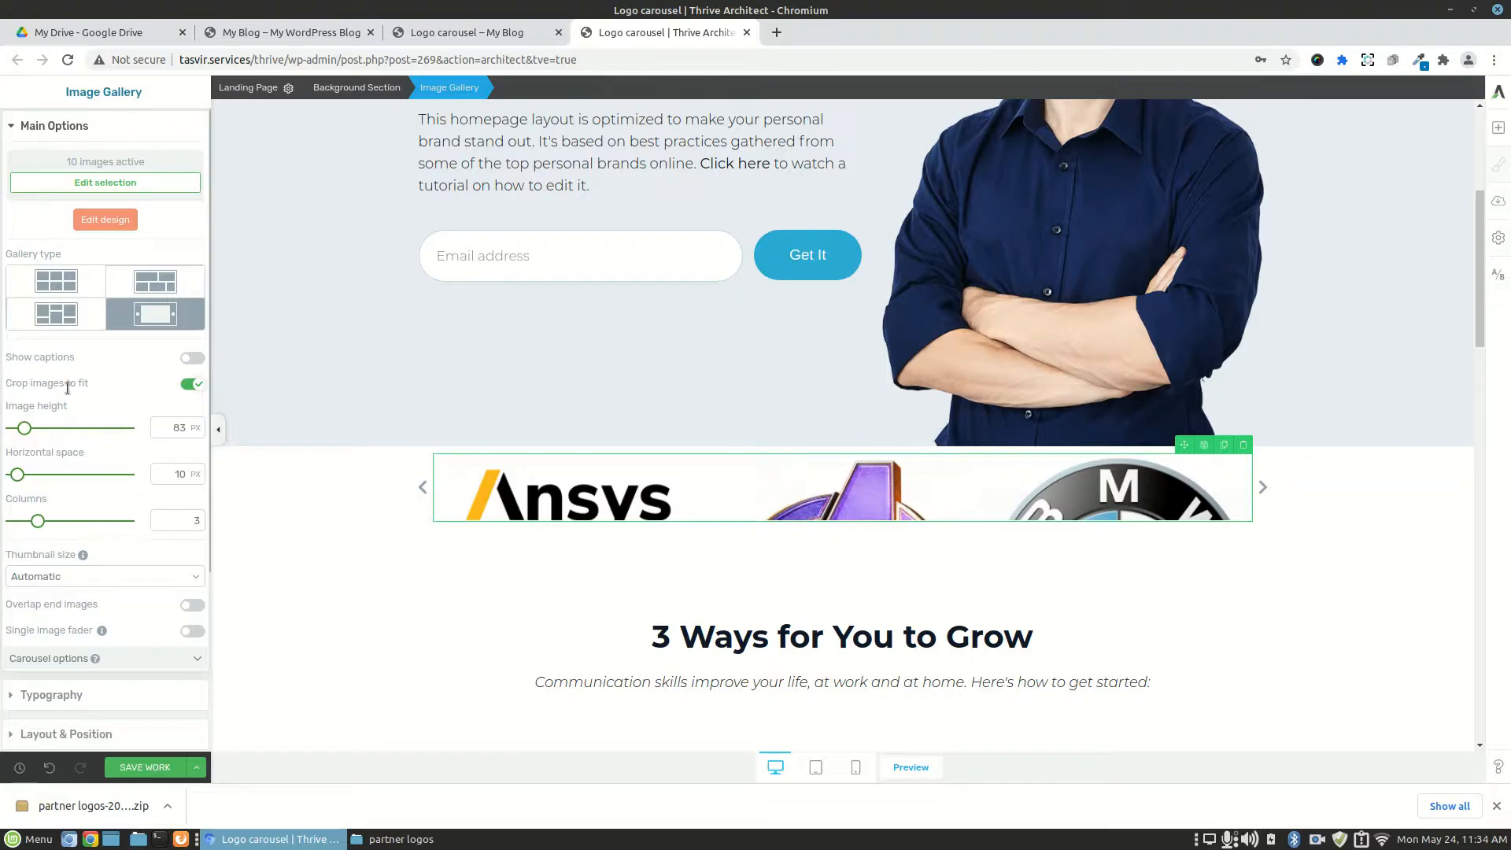
{"action": "left_click", "coordinate": [192, 384]}
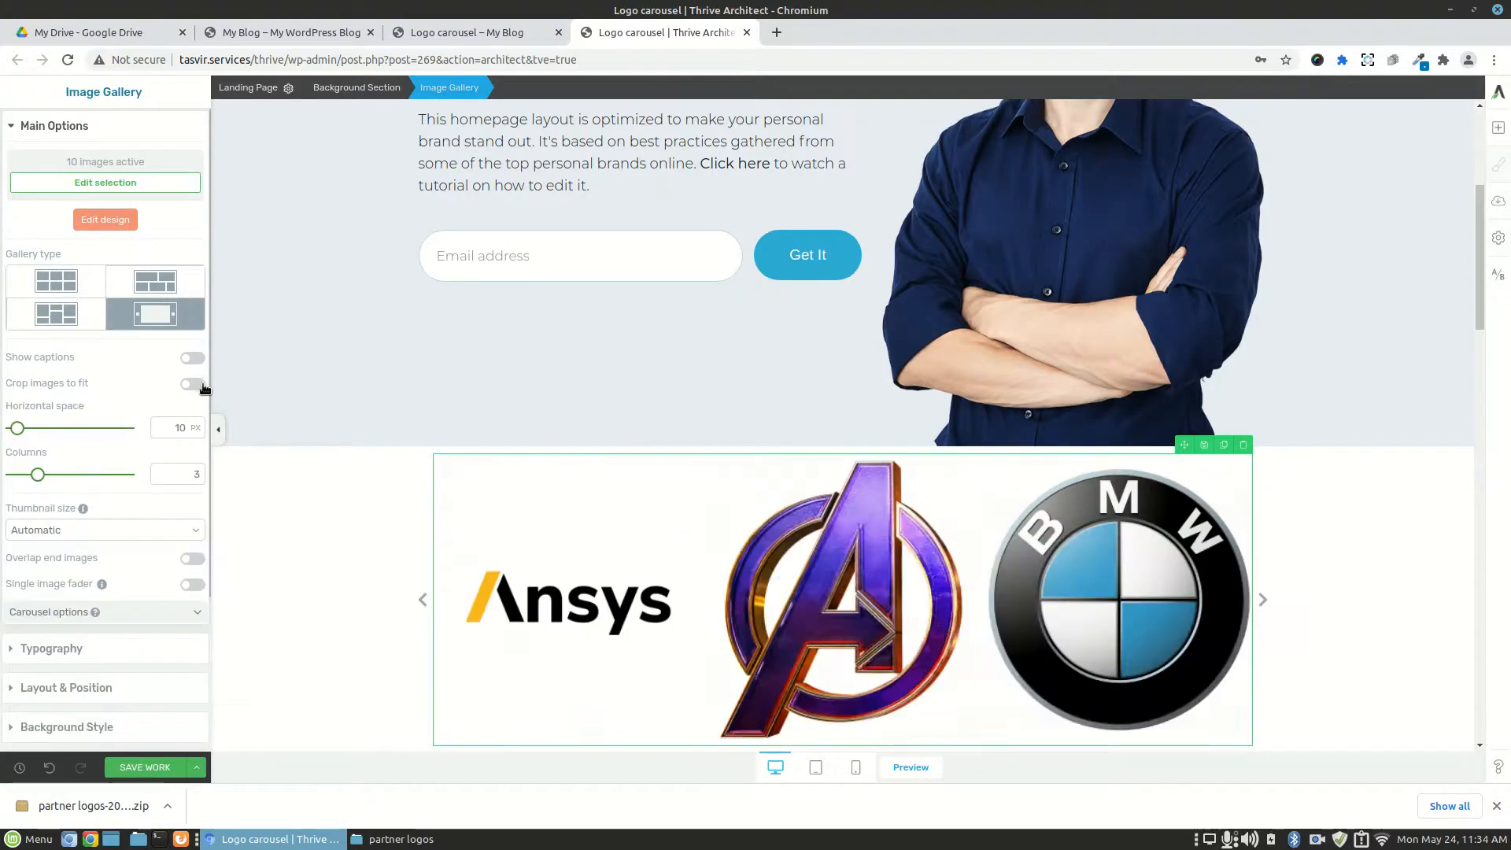
- Set the carousel to 5 columns with 89 px horizontal space, and save the page
{"action": "scroll", "coordinate": [534, 407], "scroll_direction": "down", "scroll_amount": 1}
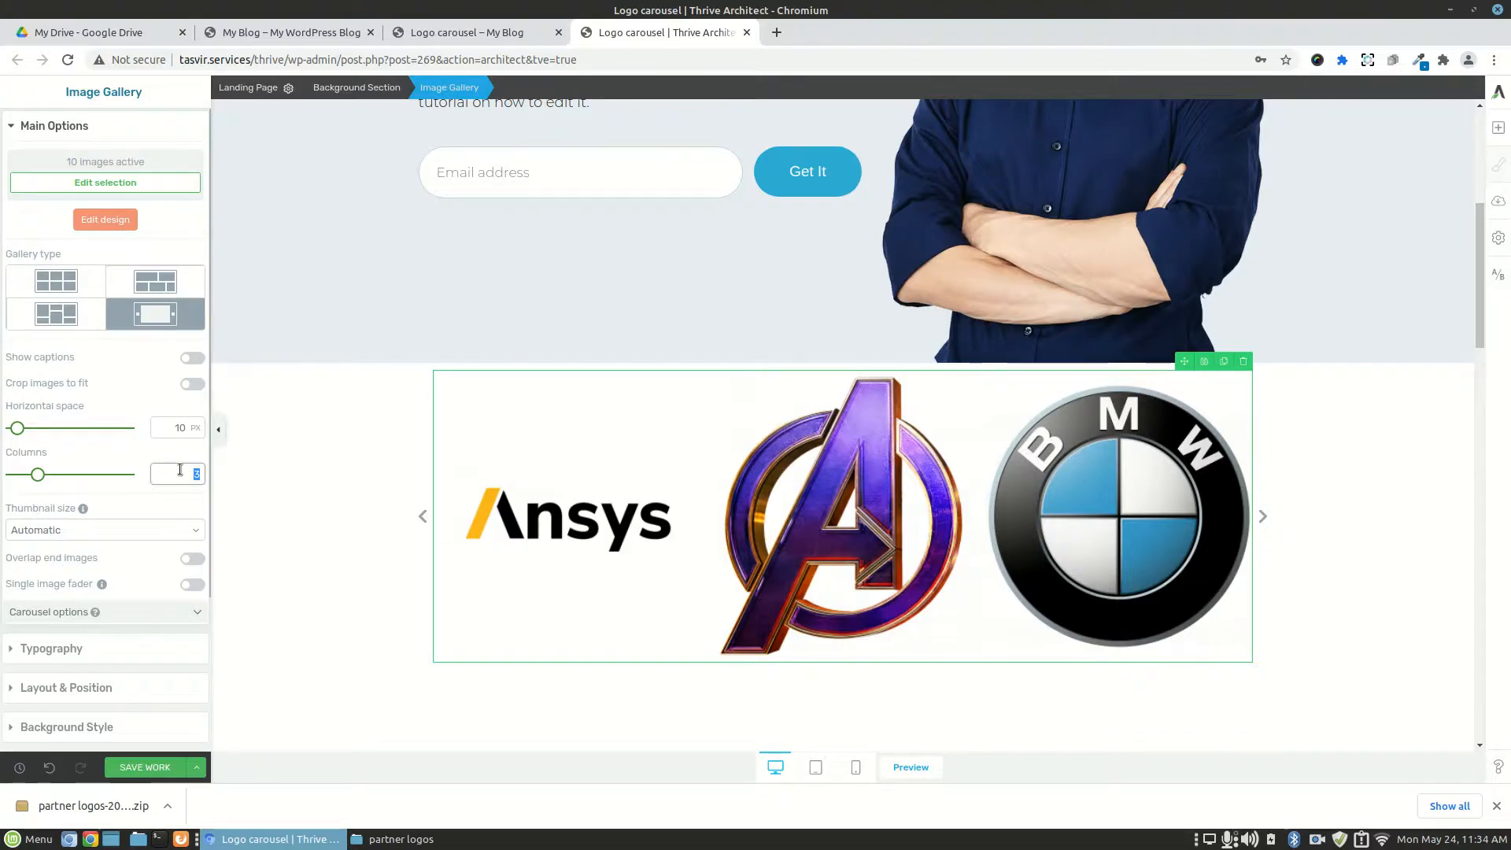
{"action": "type", "text": "5"}
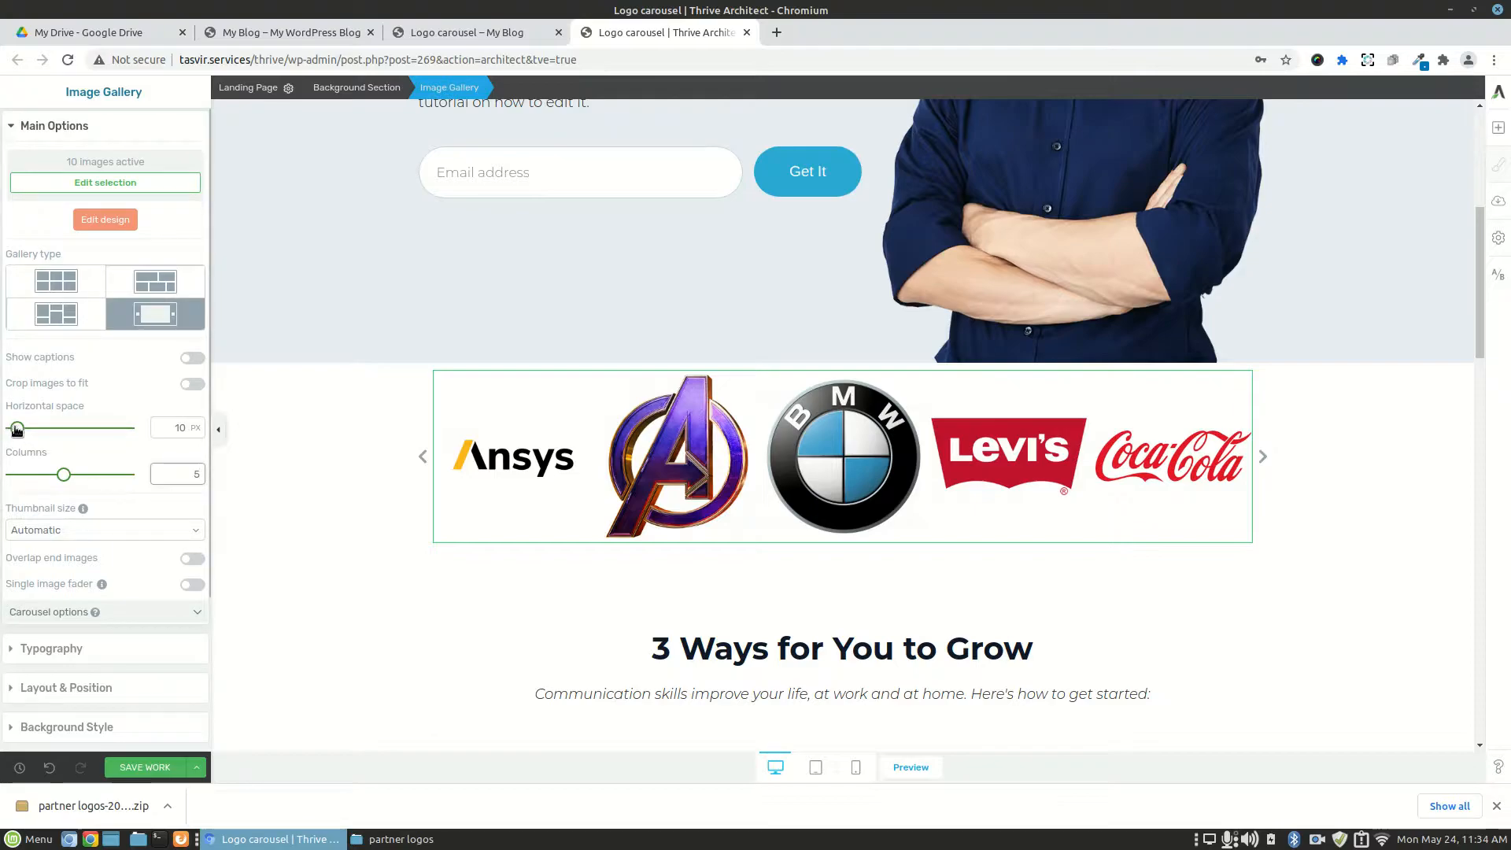
{"action": "left_click_drag", "start_coordinate": [16, 429], "coordinate": [51, 429]}
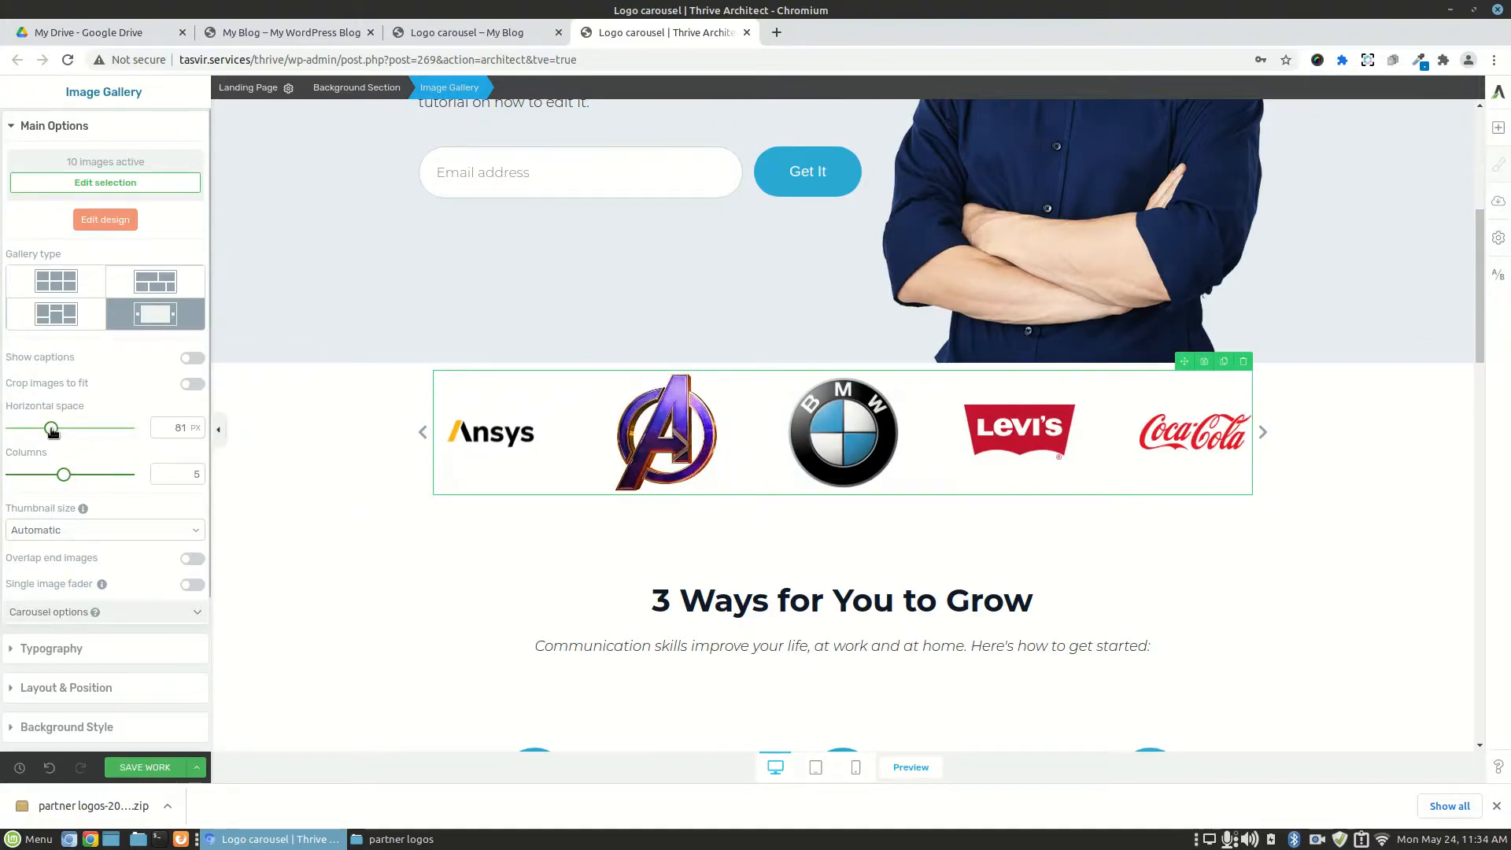
{"action": "left_click_drag", "start_coordinate": [51, 429], "coordinate": [55, 429]}
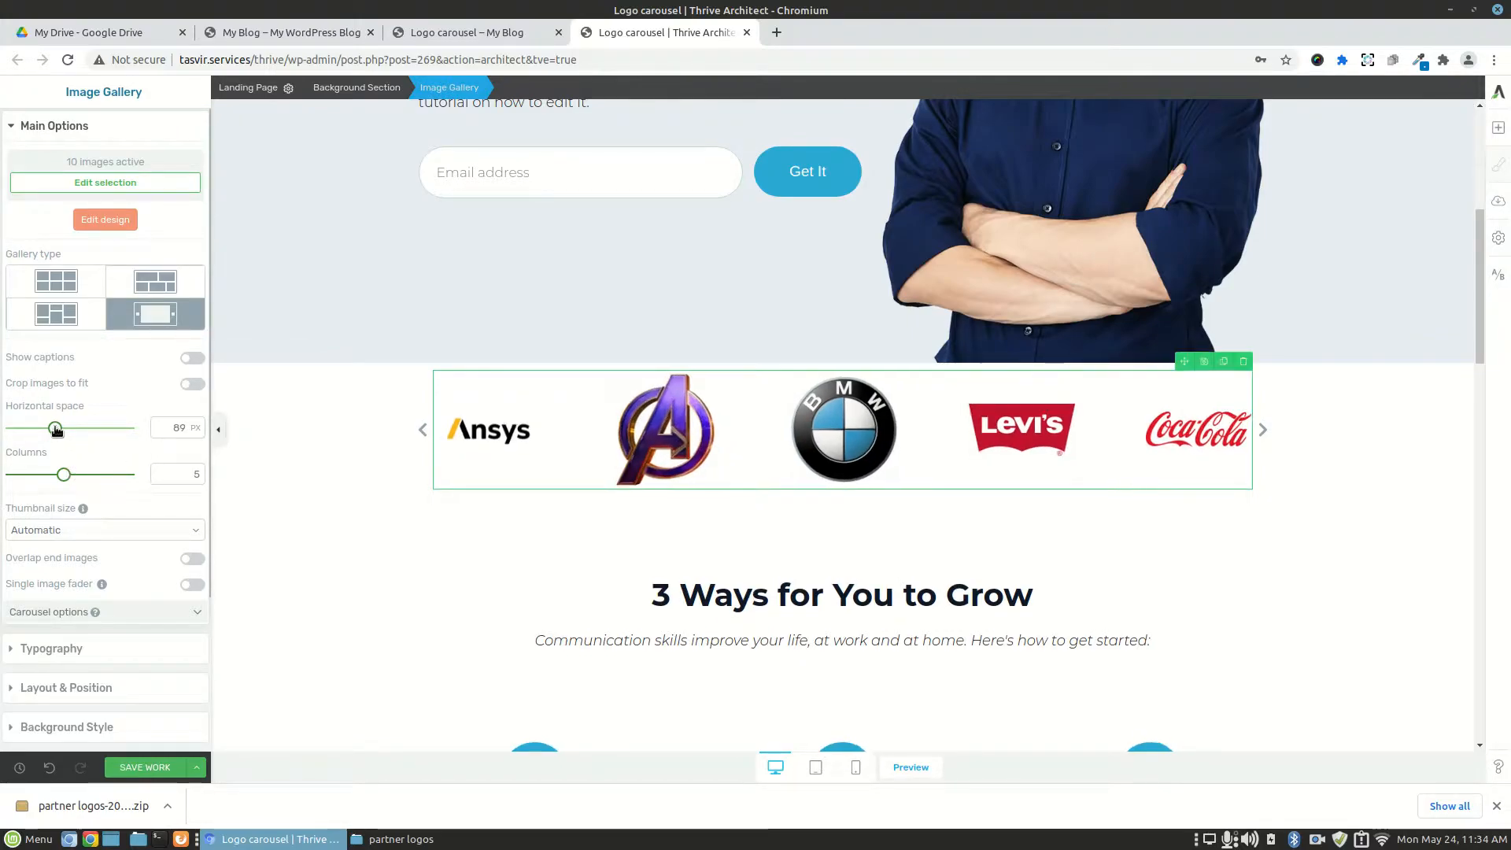
{"action": "left_click", "coordinate": [143, 771]}
{"action": "scroll", "coordinate": [96, 437], "scroll_direction": "down", "scroll_amount": 1}
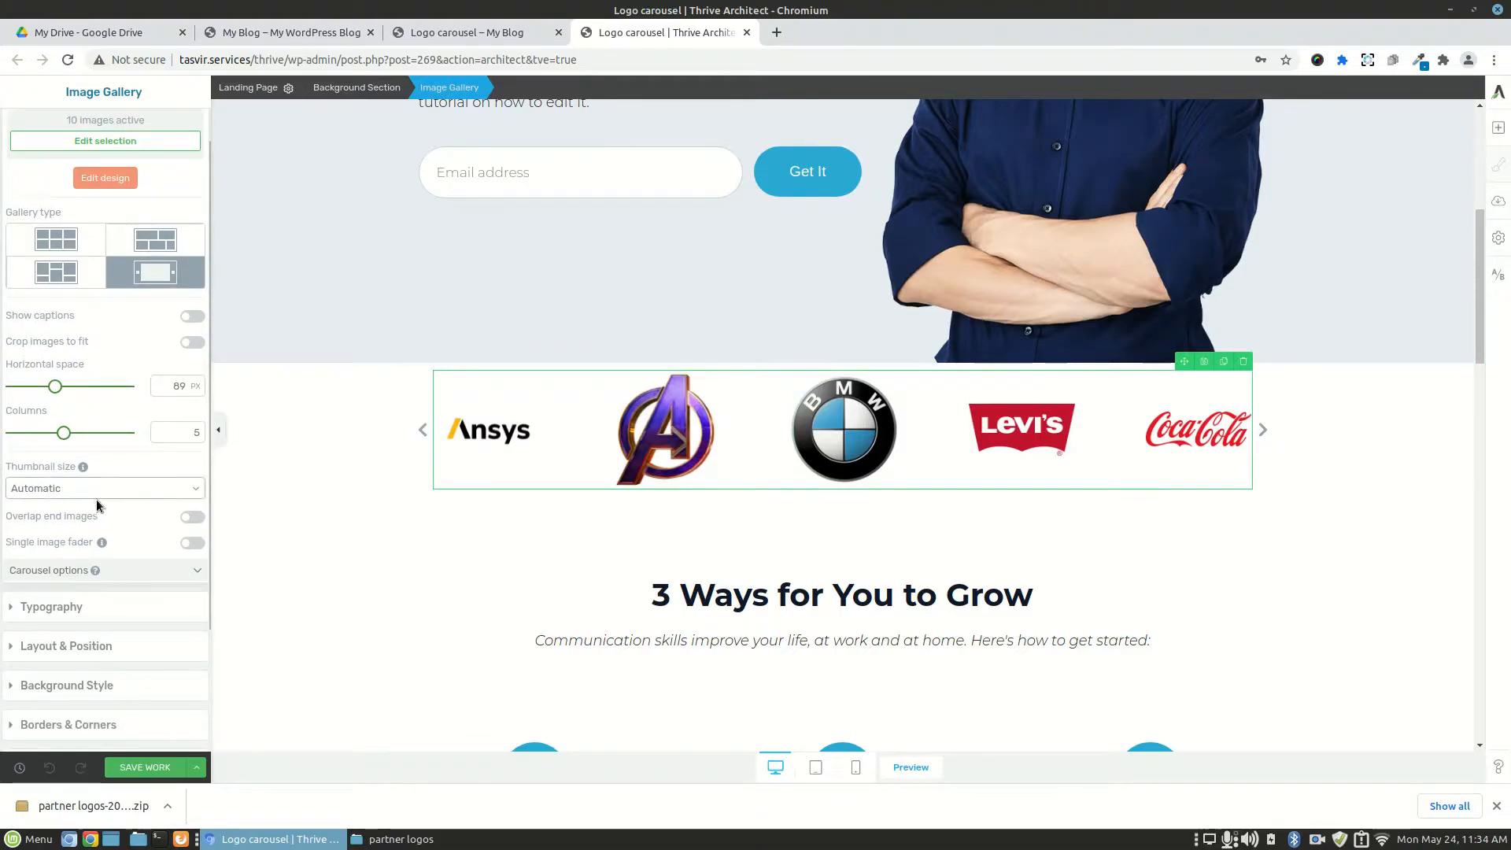
{"action": "scroll", "coordinate": [97, 499], "scroll_direction": "down", "scroll_amount": 3}
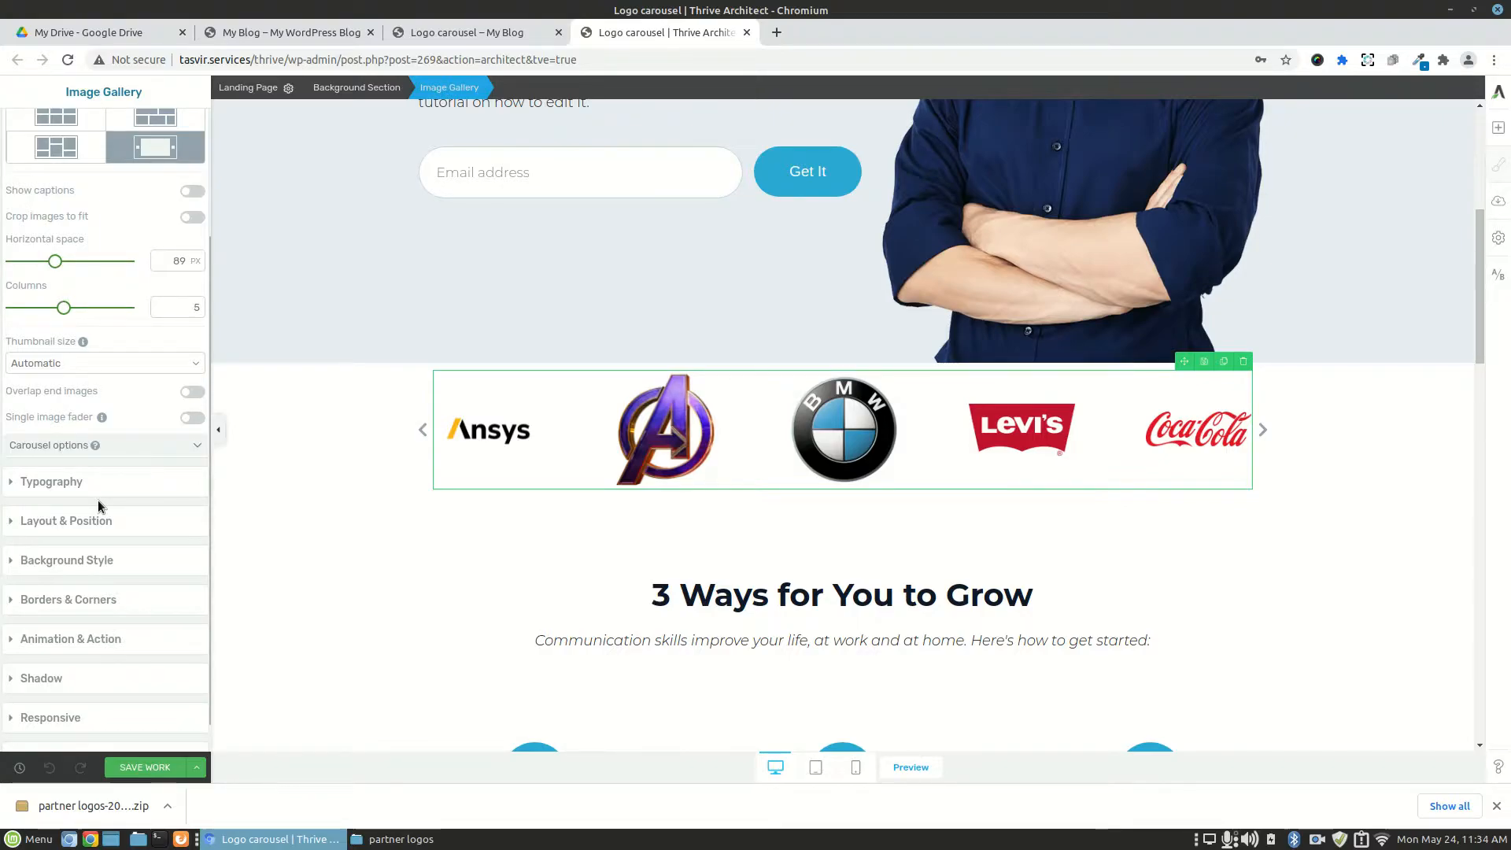
{"action": "scroll", "coordinate": [98, 498], "scroll_direction": "up", "scroll_amount": 4}
{"action": "left_click", "coordinate": [130, 135]}
{"action": "left_click", "coordinate": [129, 134]}
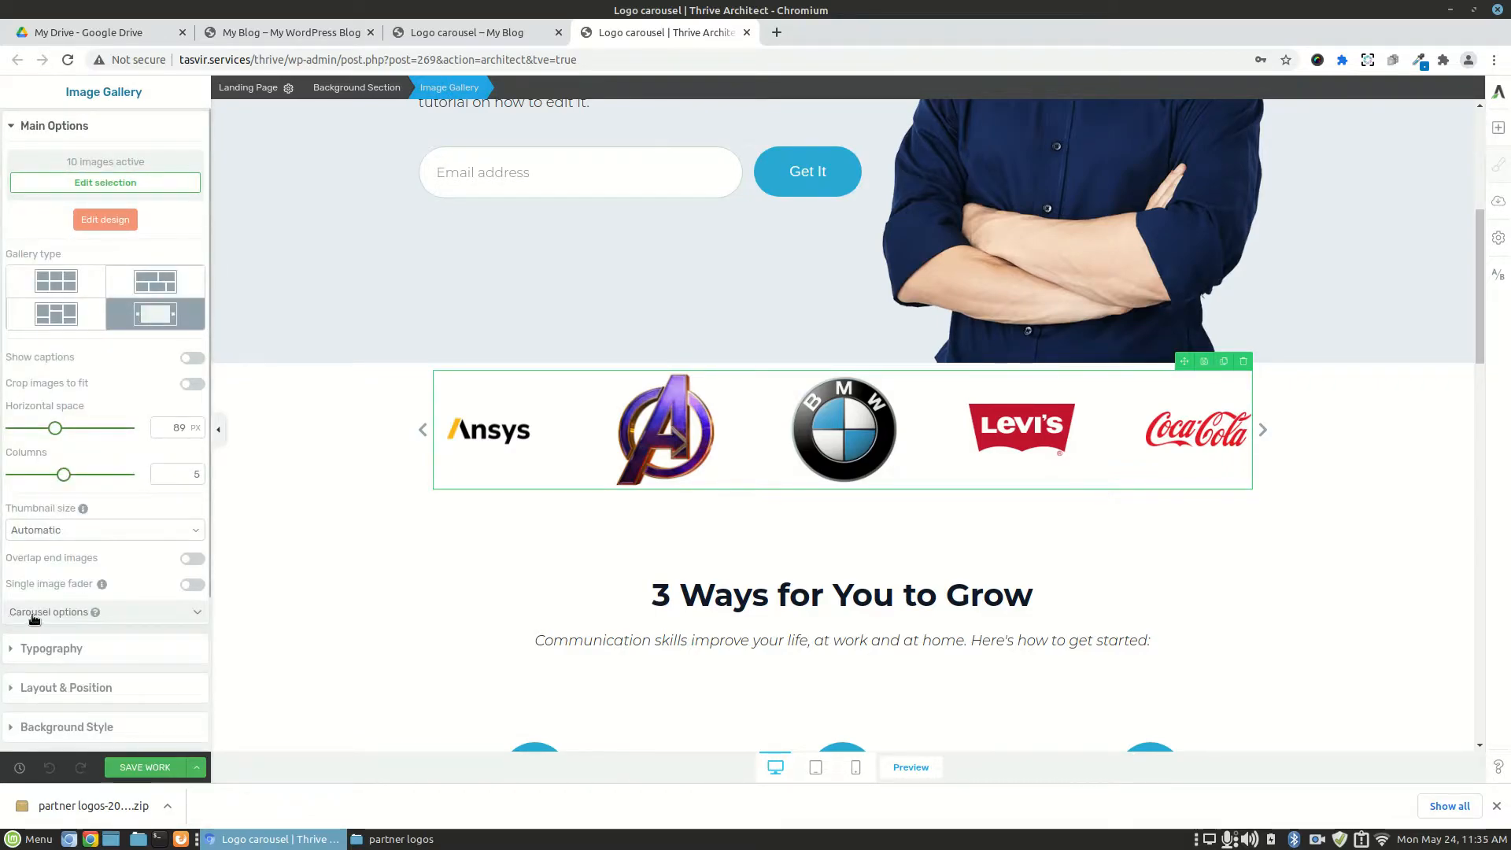
- Try the carousel with arrows hidden and with dots shown, restoring both carousel options
{"action": "left_click", "coordinate": [101, 613]}
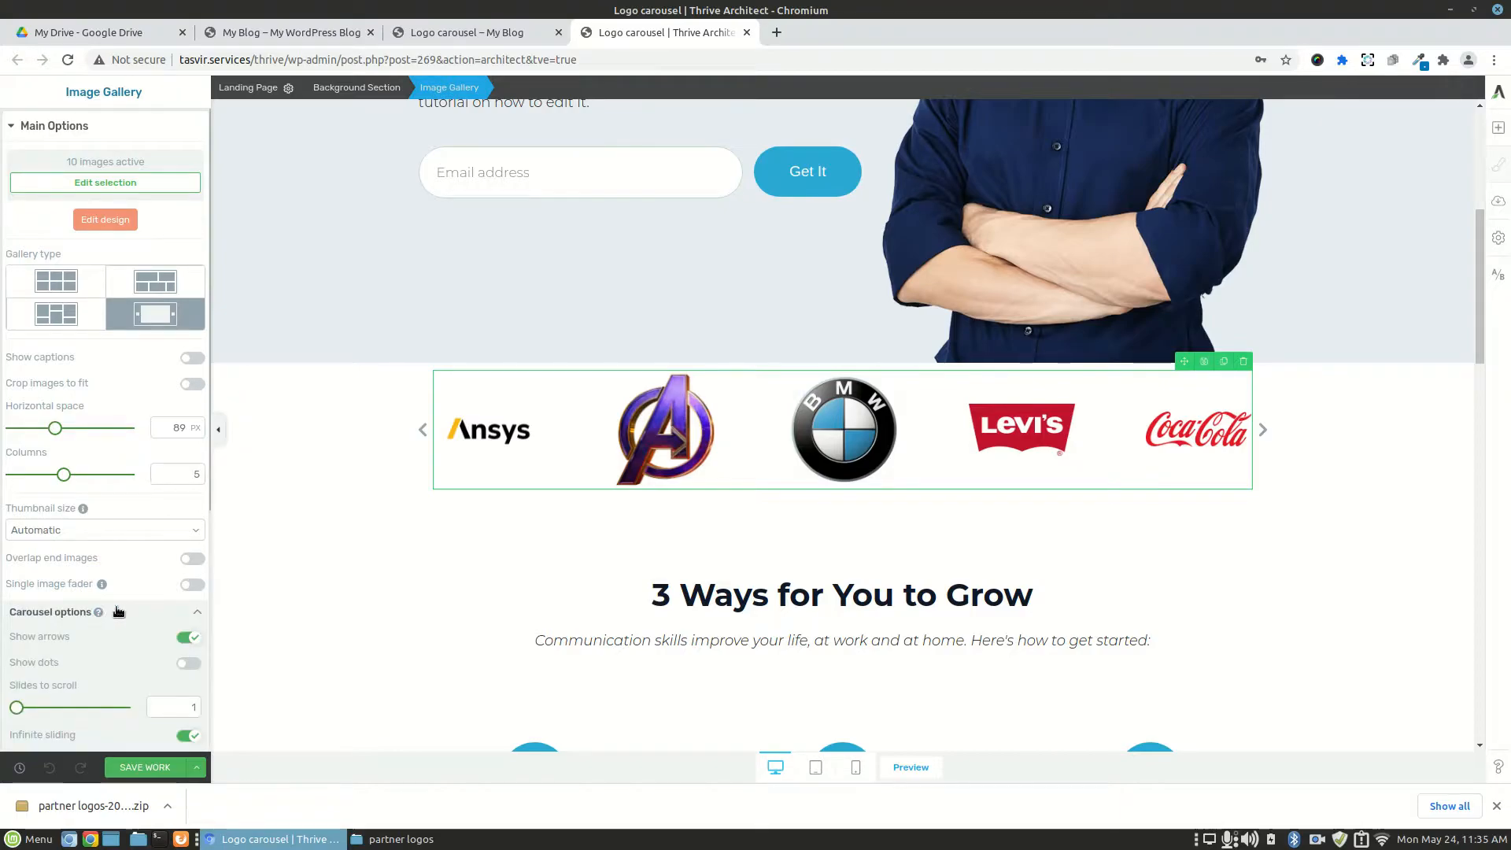
{"action": "scroll", "coordinate": [112, 613], "scroll_direction": "down", "scroll_amount": 4}
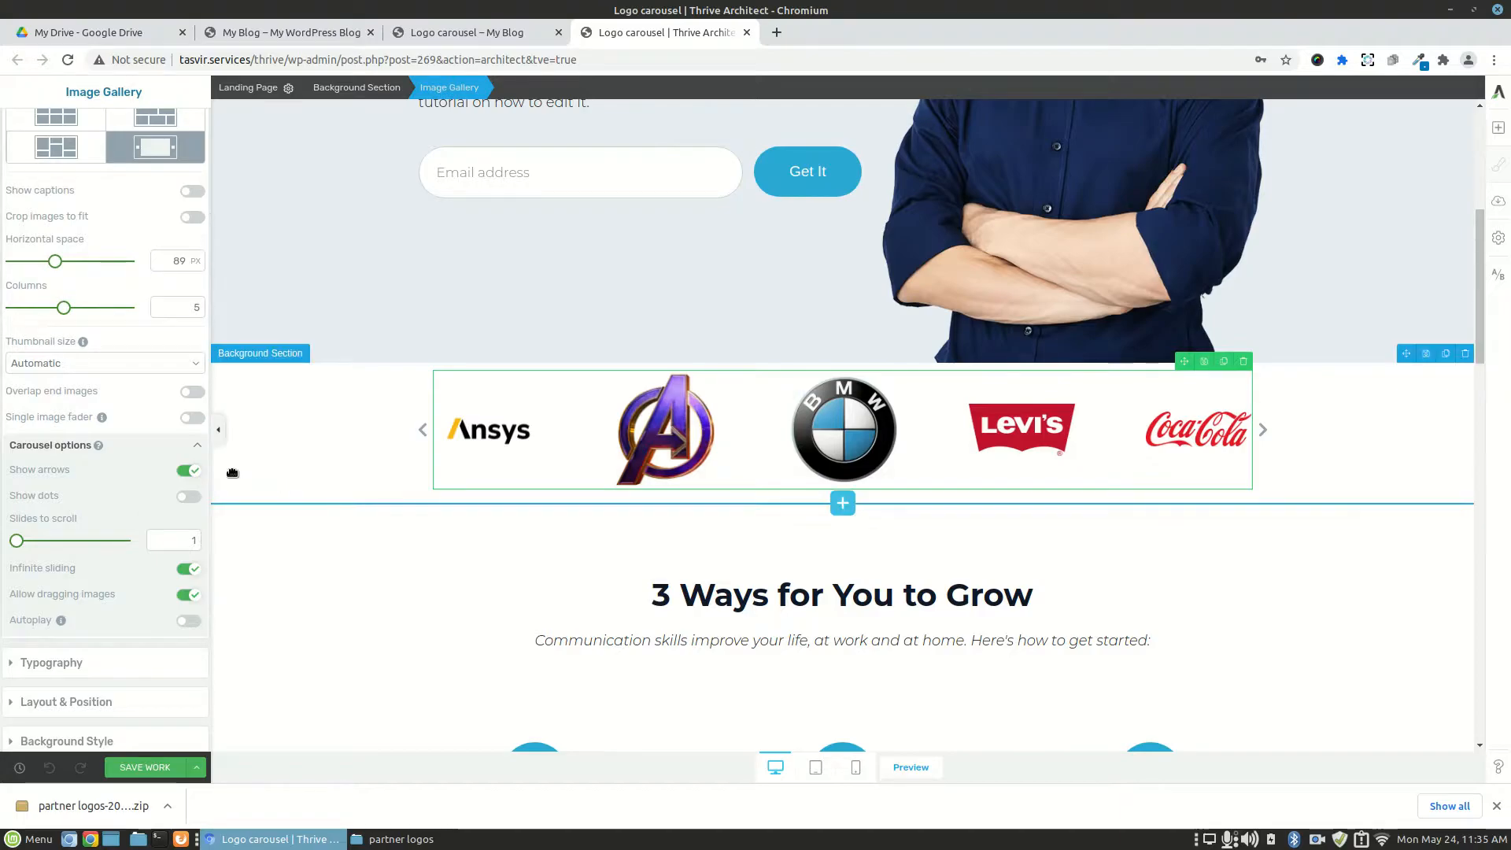
{"action": "left_click", "coordinate": [188, 473]}
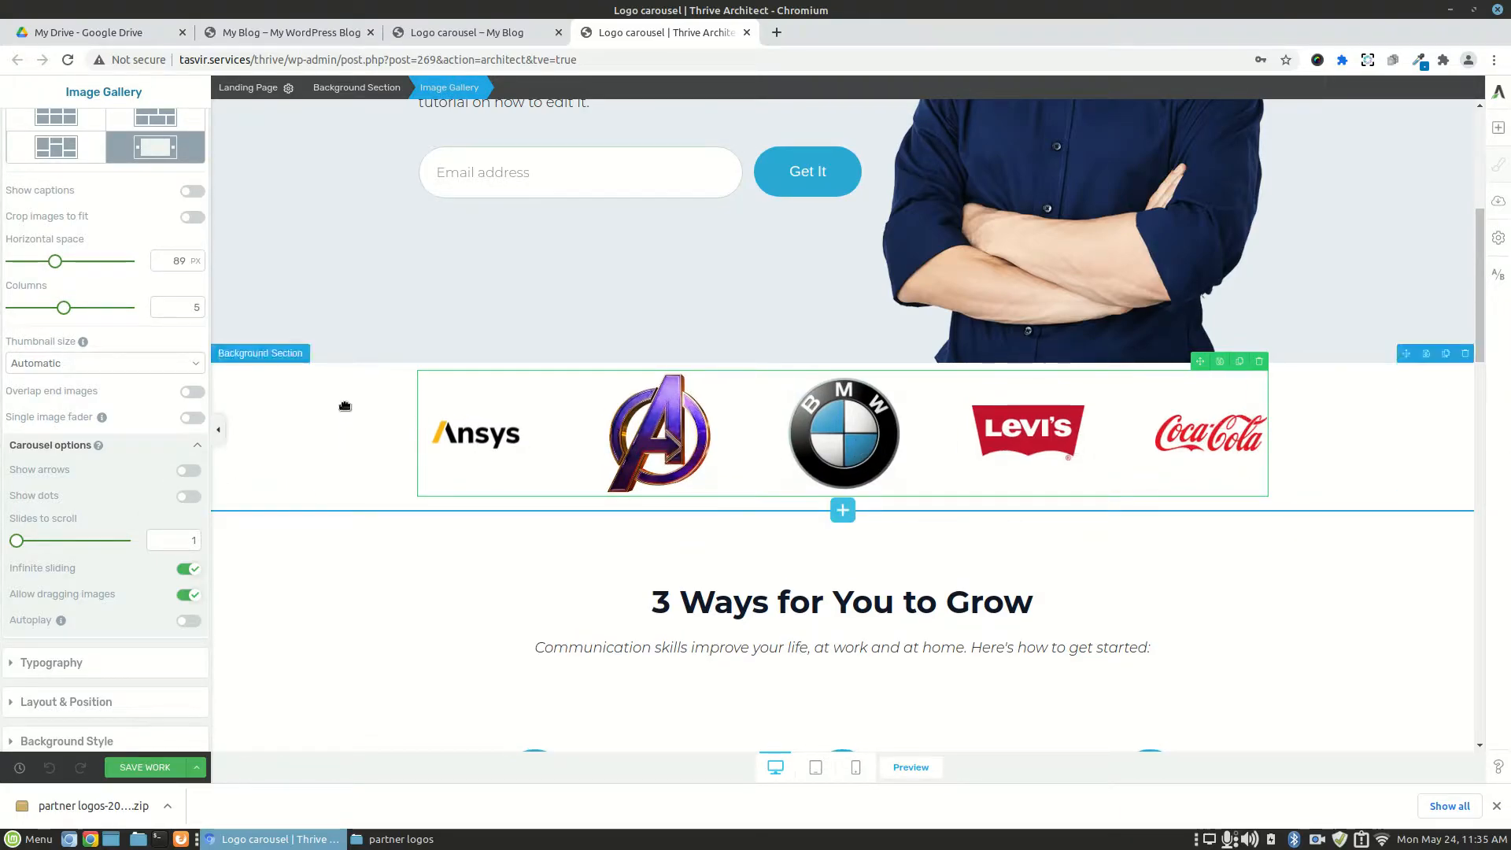
{"action": "left_click", "coordinate": [188, 471]}
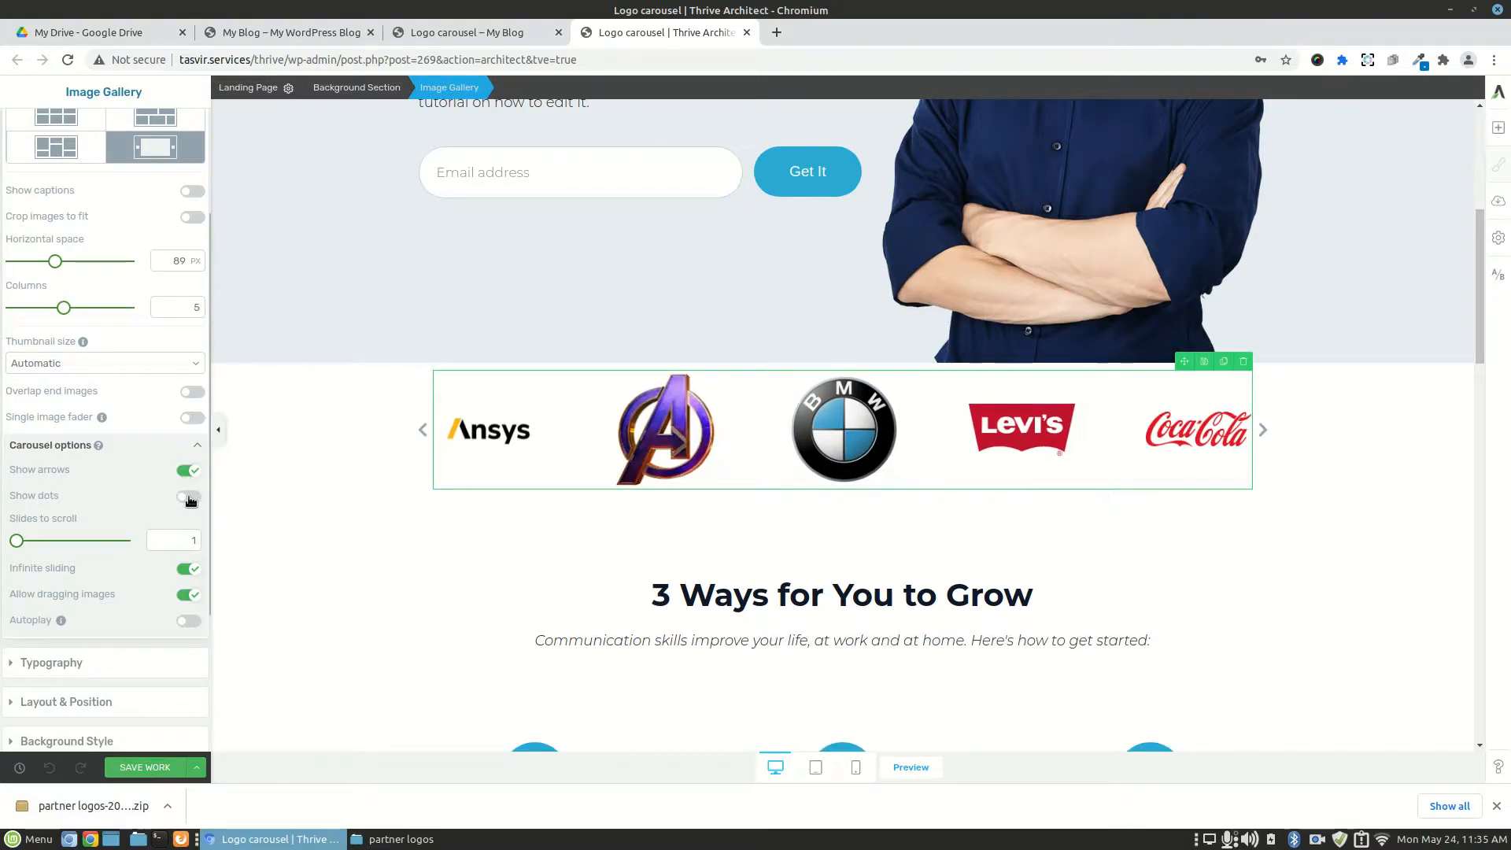
{"action": "left_click", "coordinate": [189, 497]}
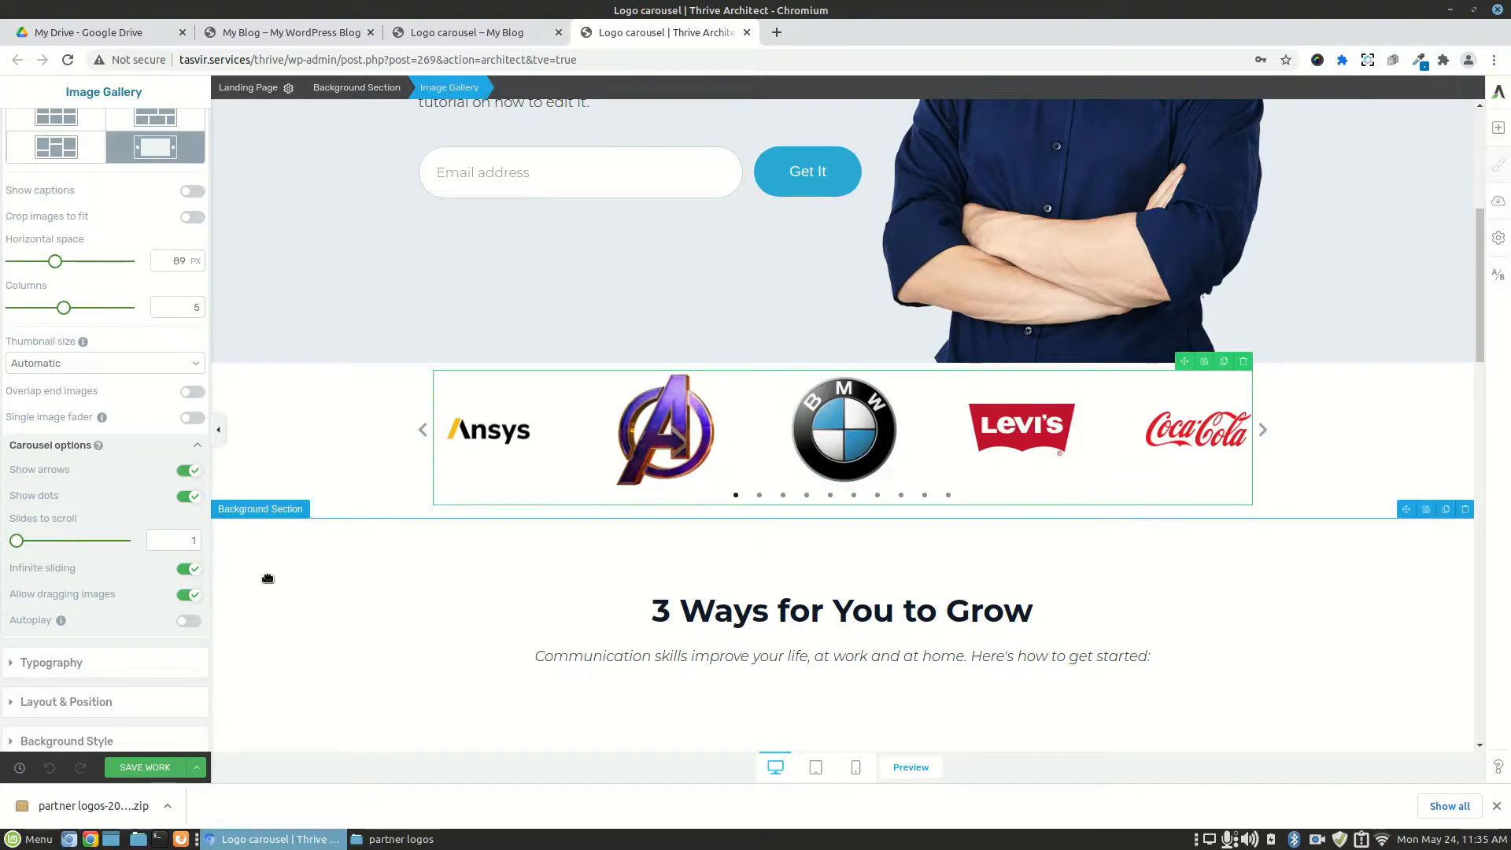
{"action": "left_click", "coordinate": [196, 497]}
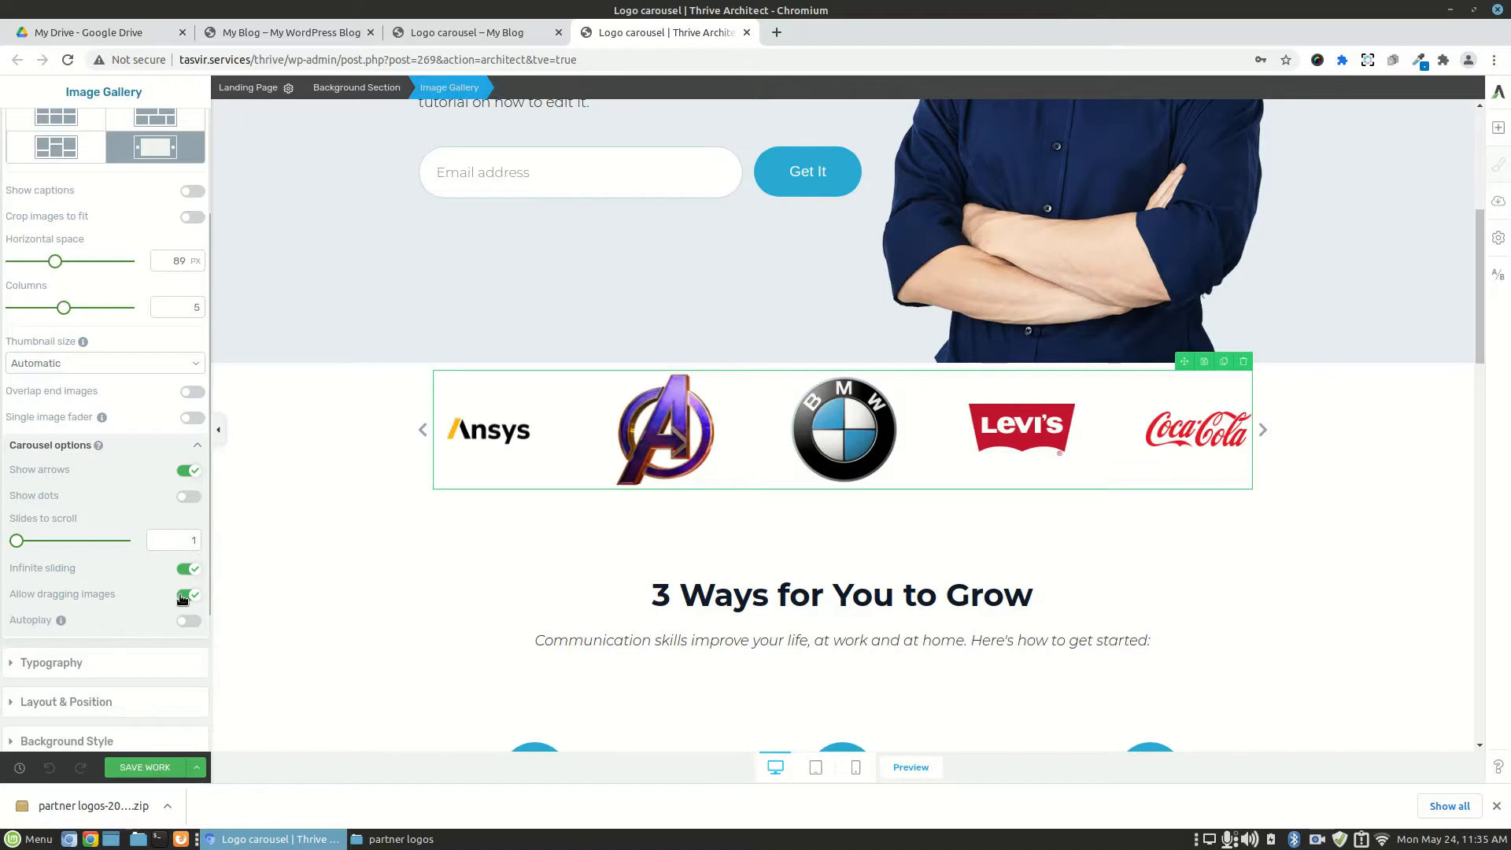
- Check the sliding of the logo carousel on the page preview, and return to the editor
{"action": "left_click", "coordinate": [444, 25]}
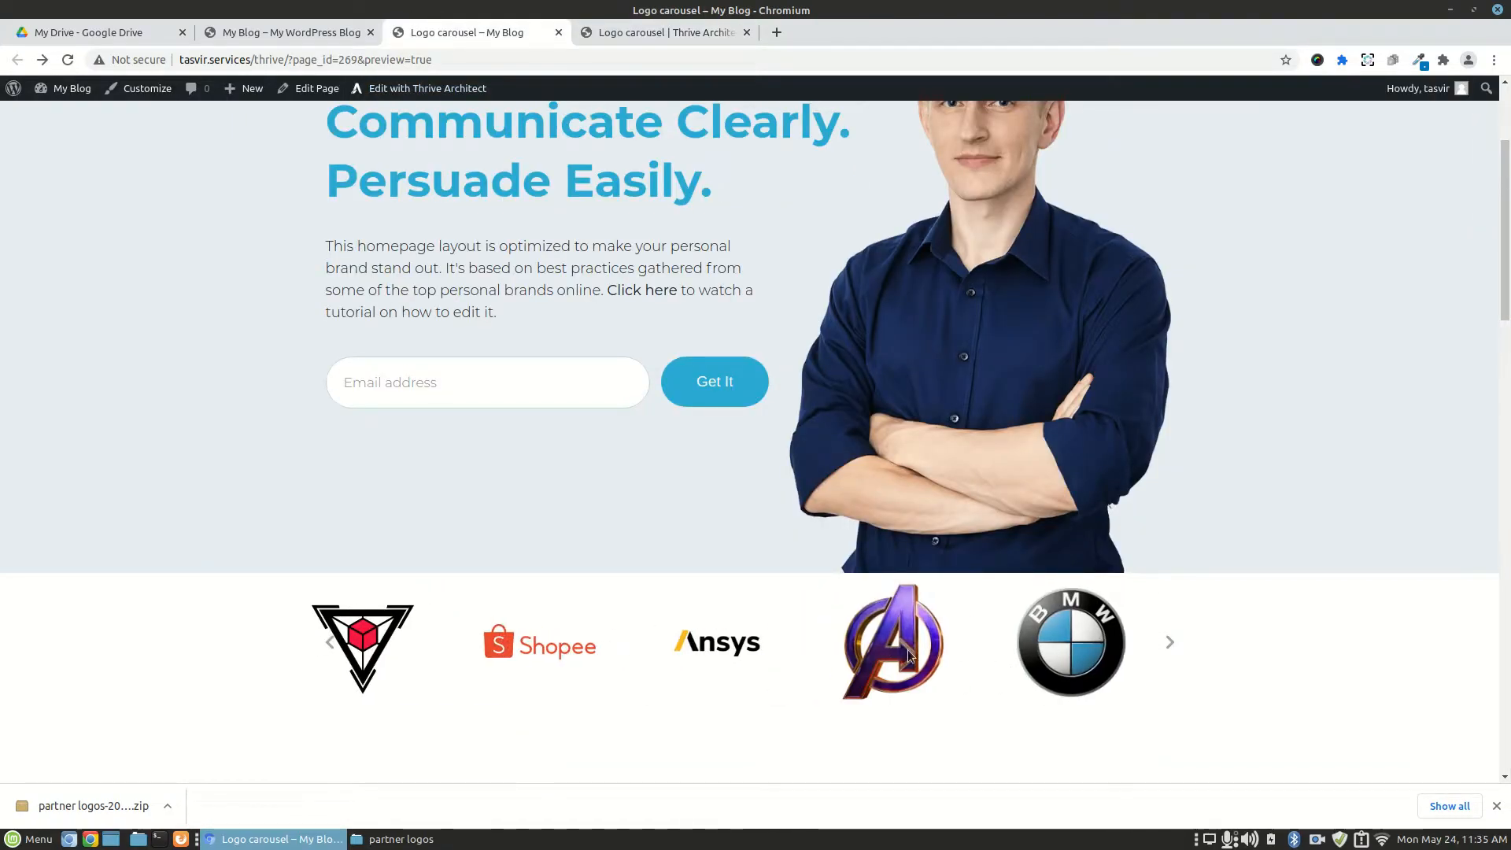
{"action": "left_click", "coordinate": [636, 36]}
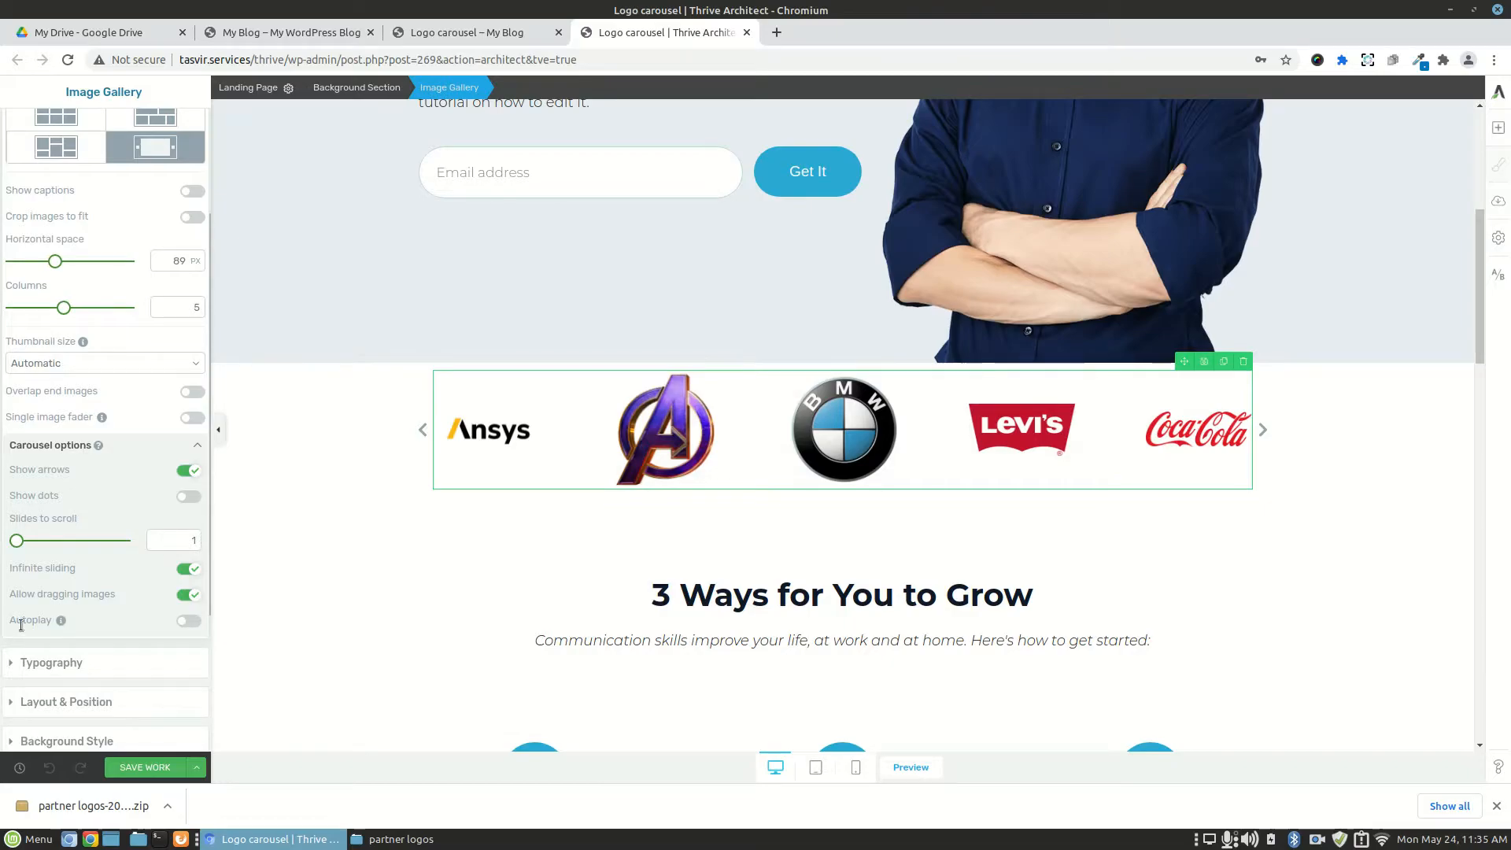
- Turn on autoplay for the carousel with a speed of 1000 ms, and save the page
{"action": "left_click", "coordinate": [188, 620]}
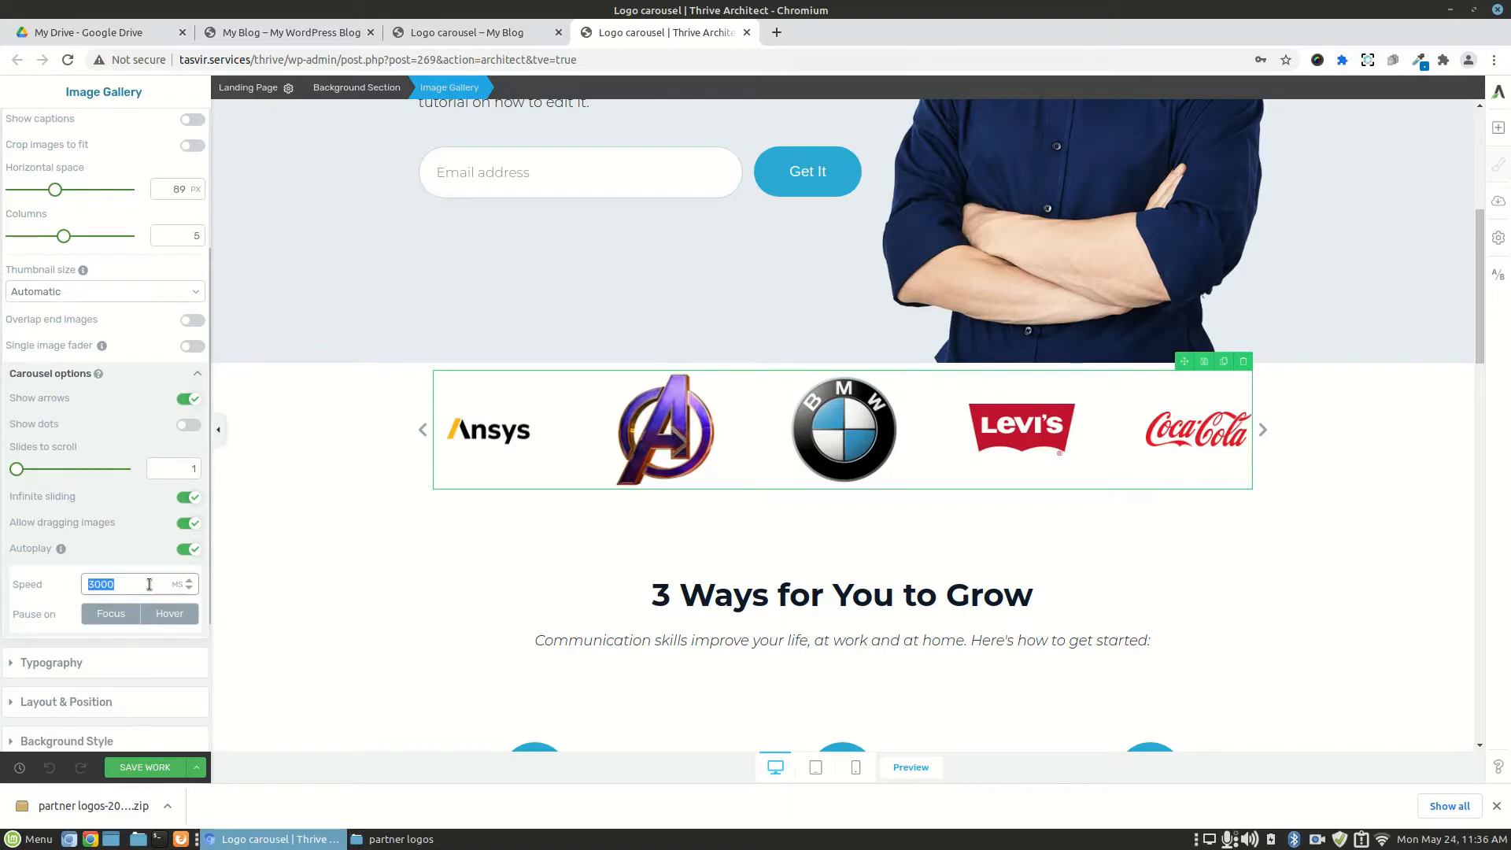
{"action": "type", "text": "1"}
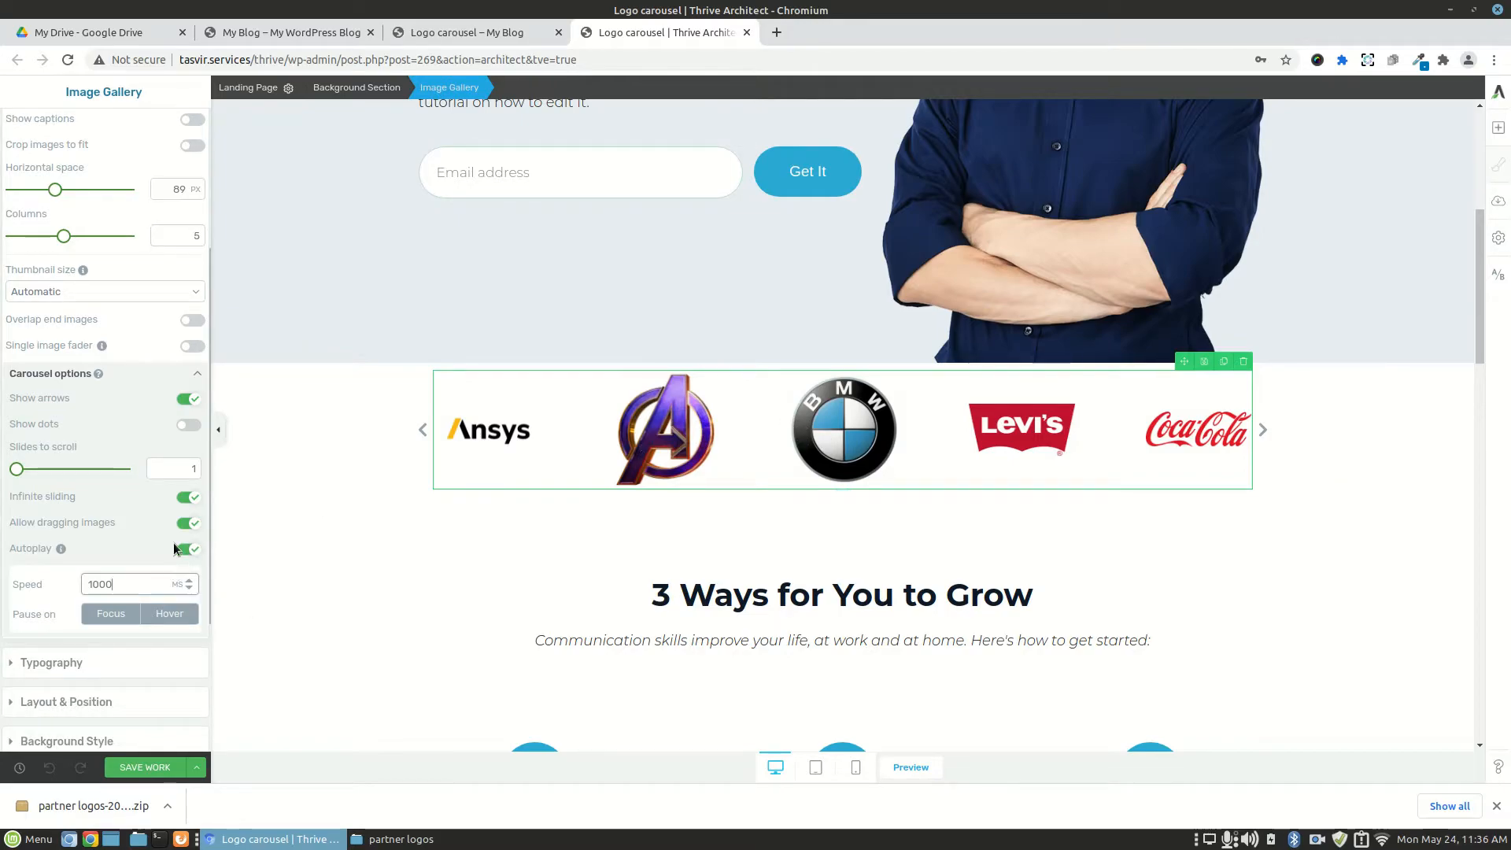
{"action": "left_click", "coordinate": [169, 765]}
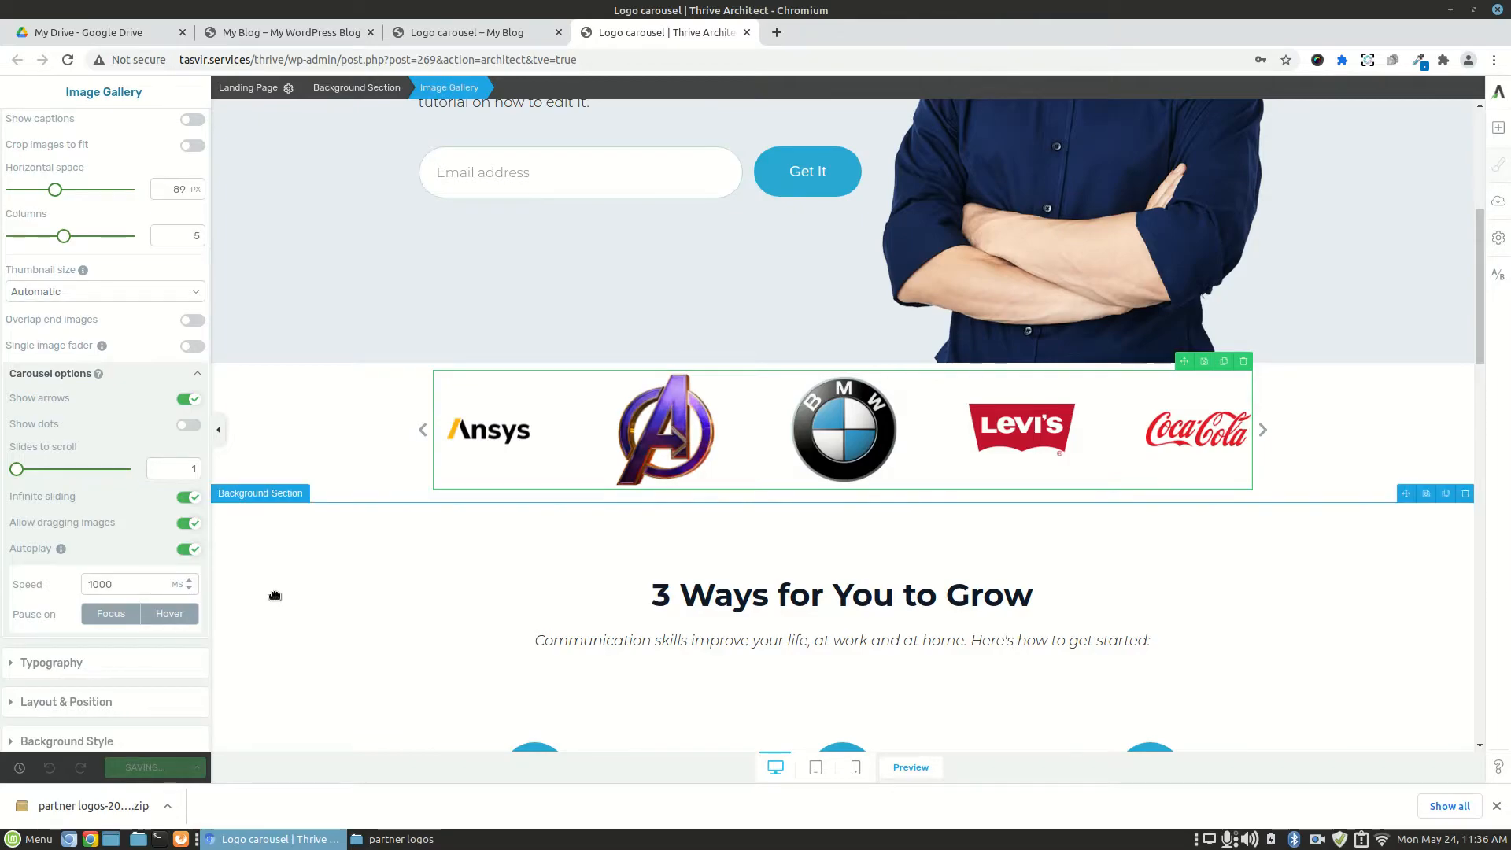
- Reload the page preview to check the carousel's autoplay, and return to the editor
{"action": "left_click", "coordinate": [522, 40]}
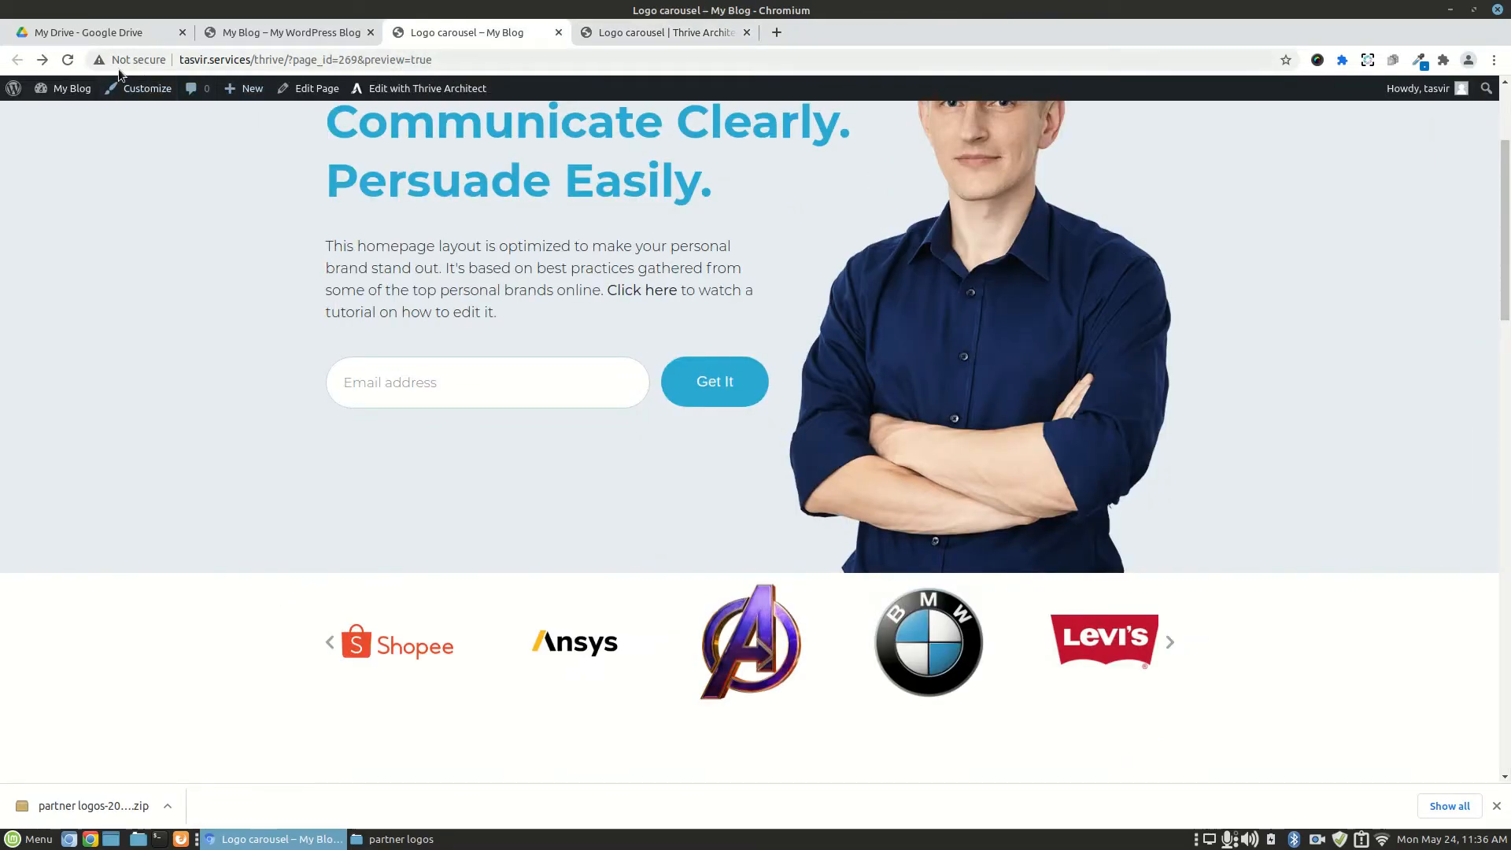
{"action": "left_click", "coordinate": [67, 60]}
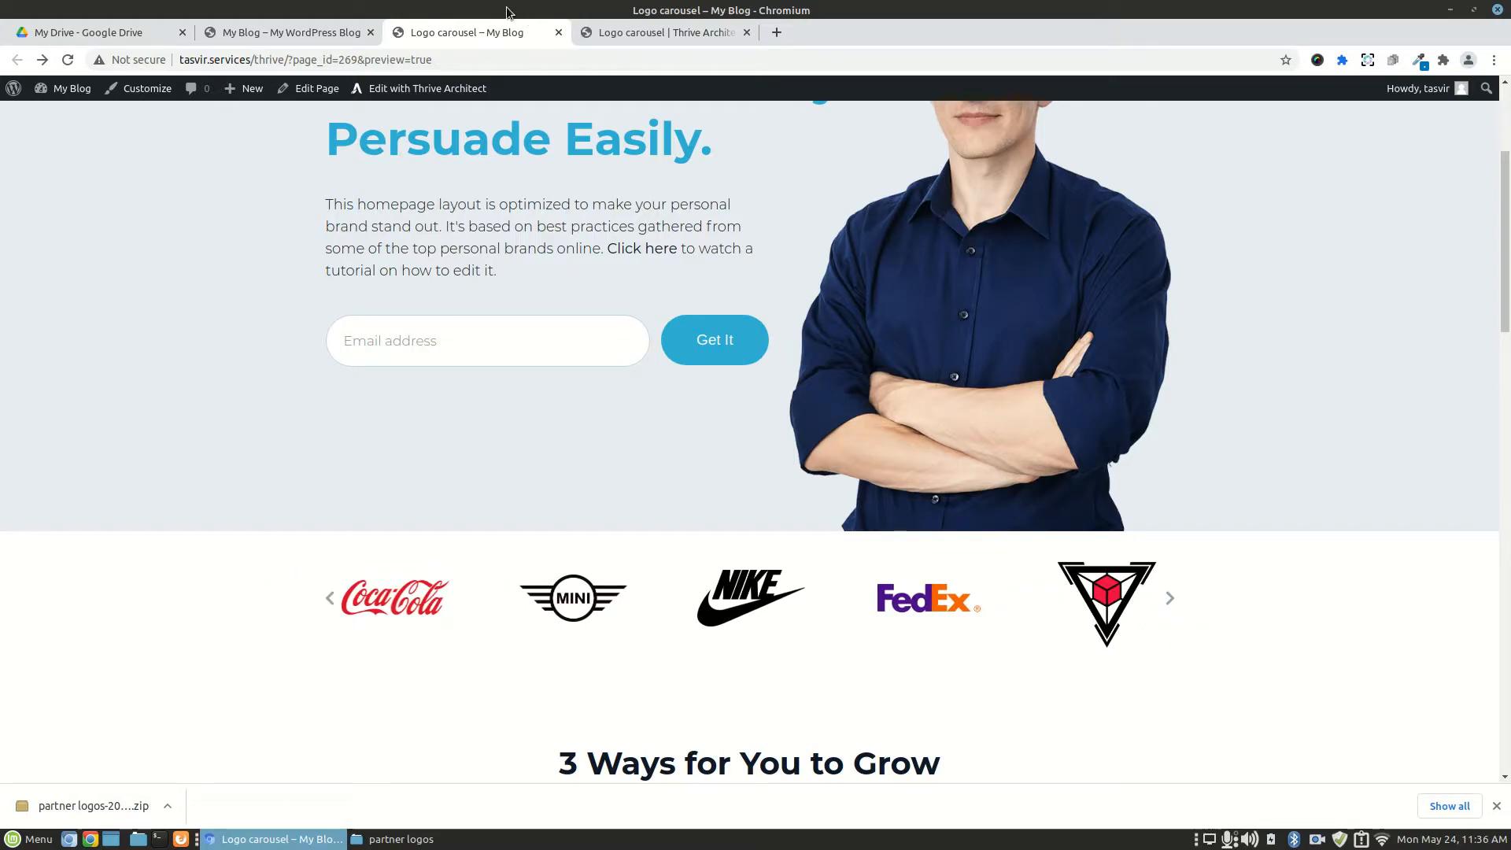
{"action": "left_click", "coordinate": [669, 33]}
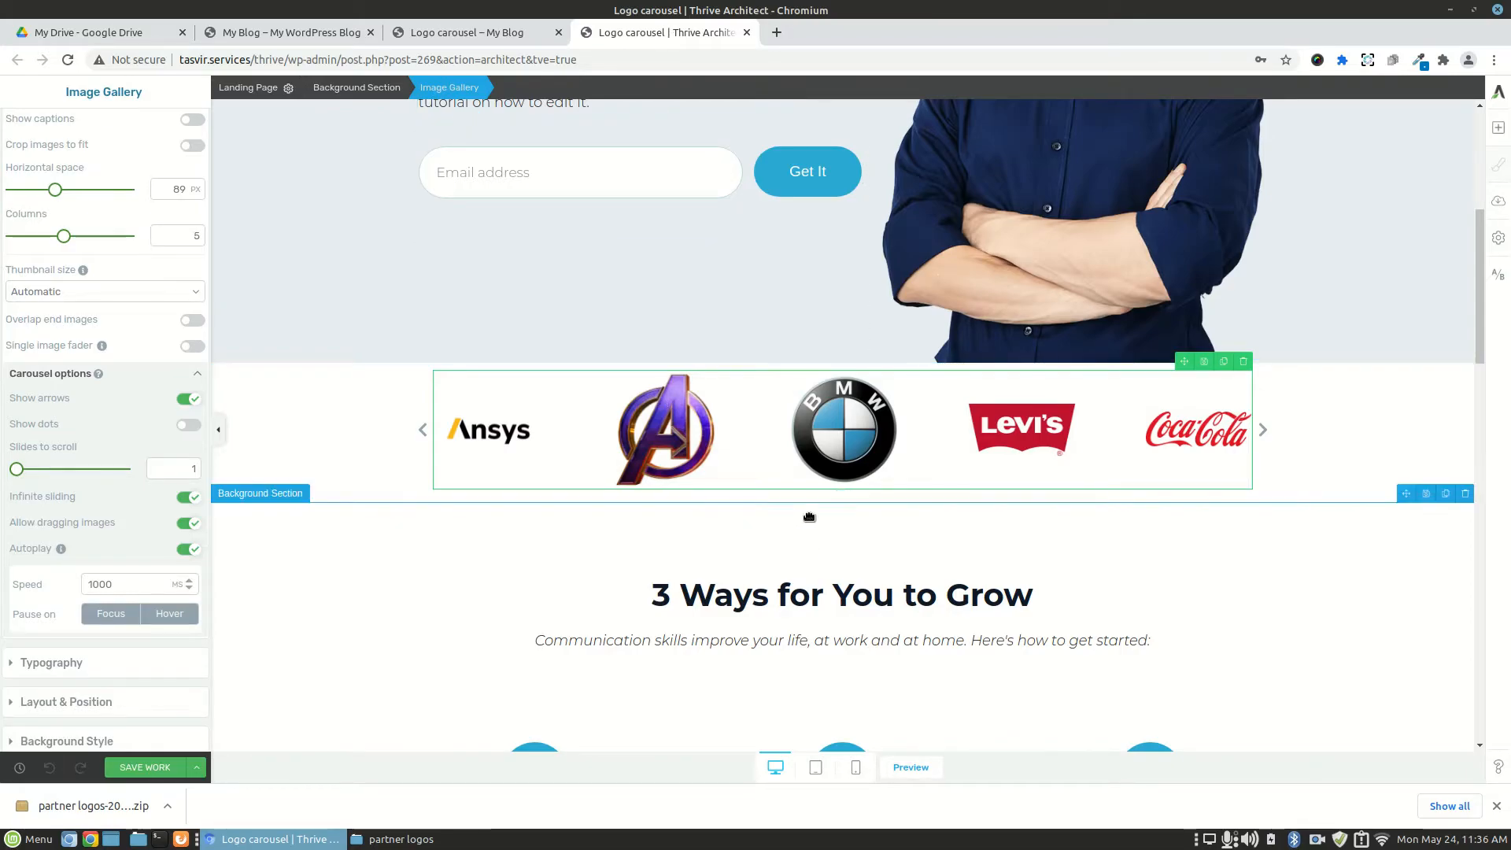
- Enter the image gallery's design editing mode and select the Ansys logo image
{"action": "scroll", "coordinate": [809, 517], "scroll_direction": "up", "scroll_amount": 1}
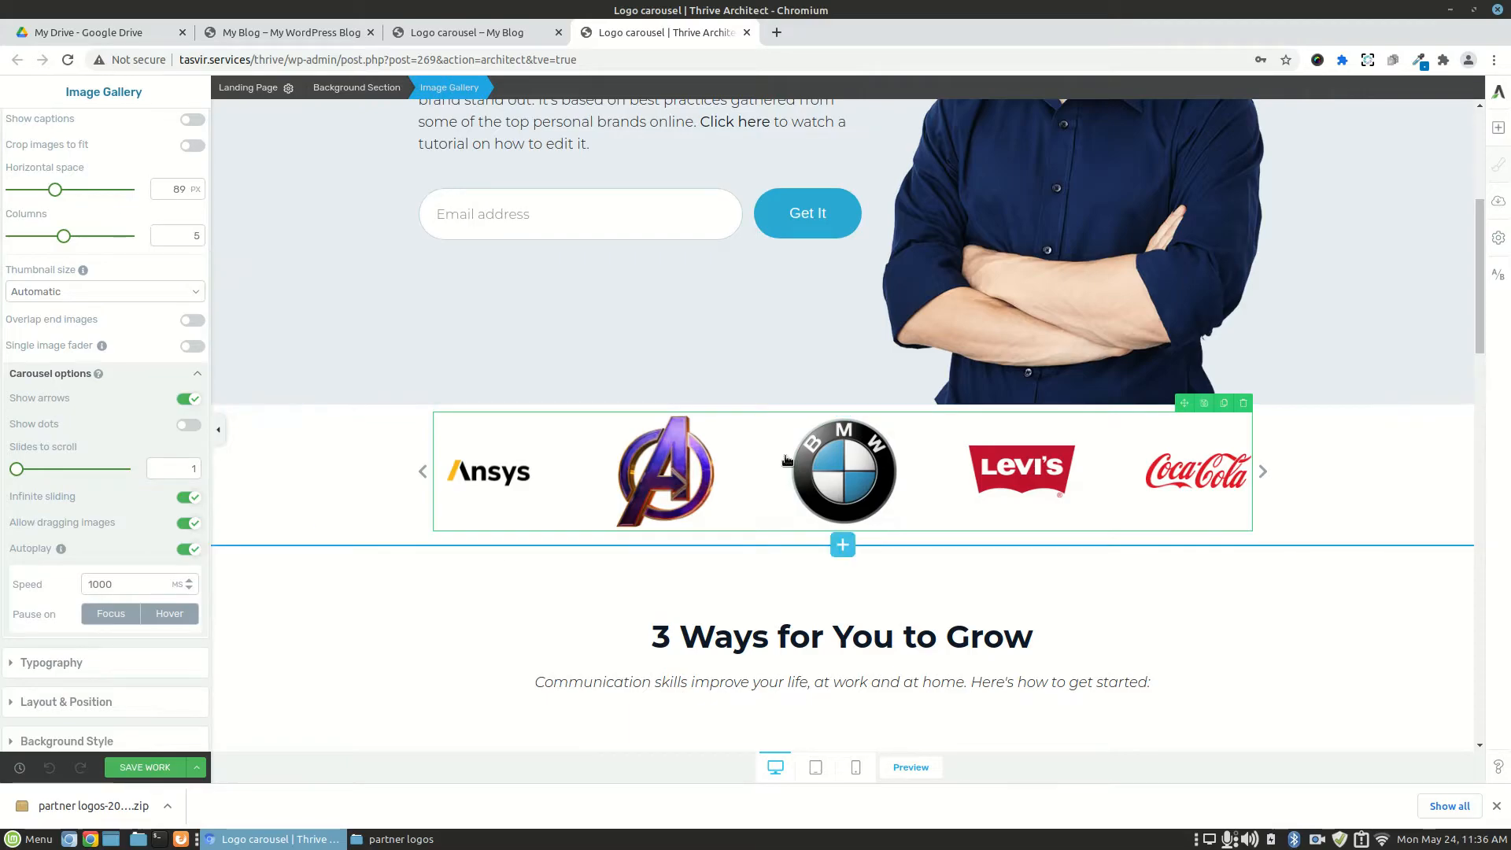
{"action": "scroll", "coordinate": [141, 343], "scroll_direction": "up", "scroll_amount": 3}
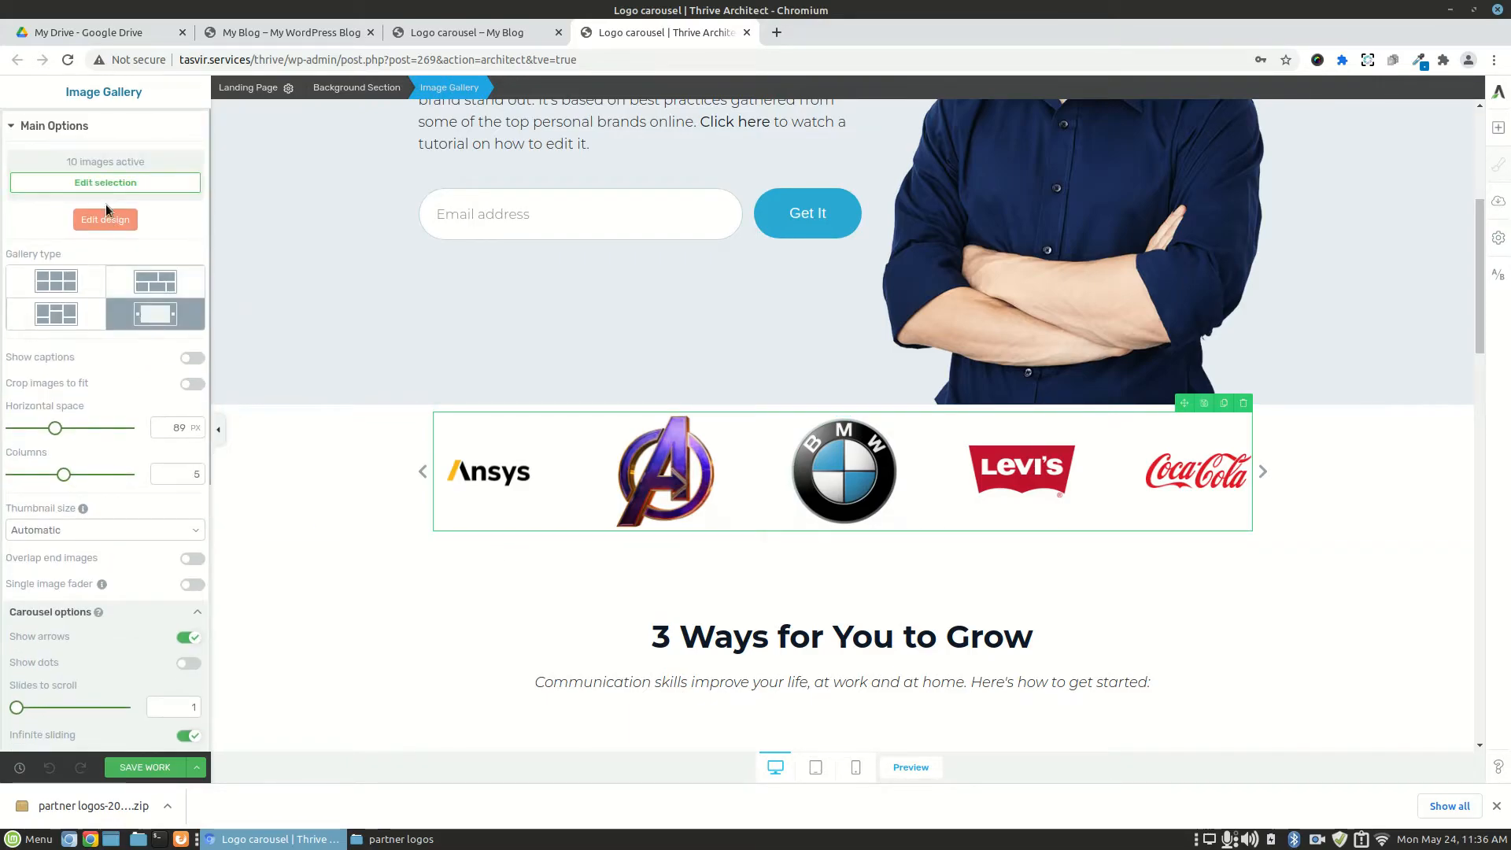
{"action": "left_click", "coordinate": [113, 226]}
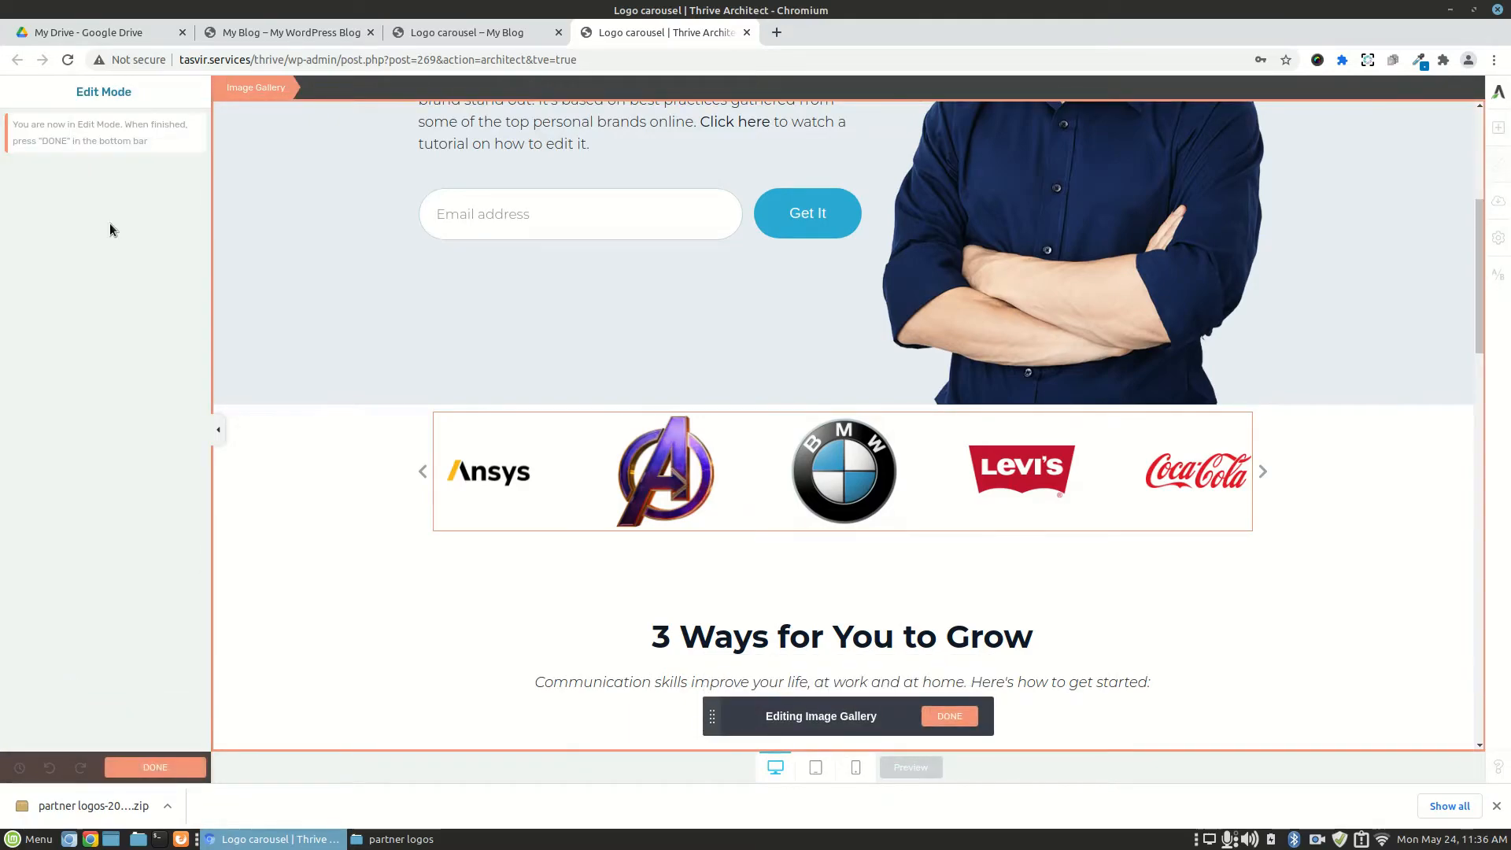
{"action": "left_click", "coordinate": [493, 480]}
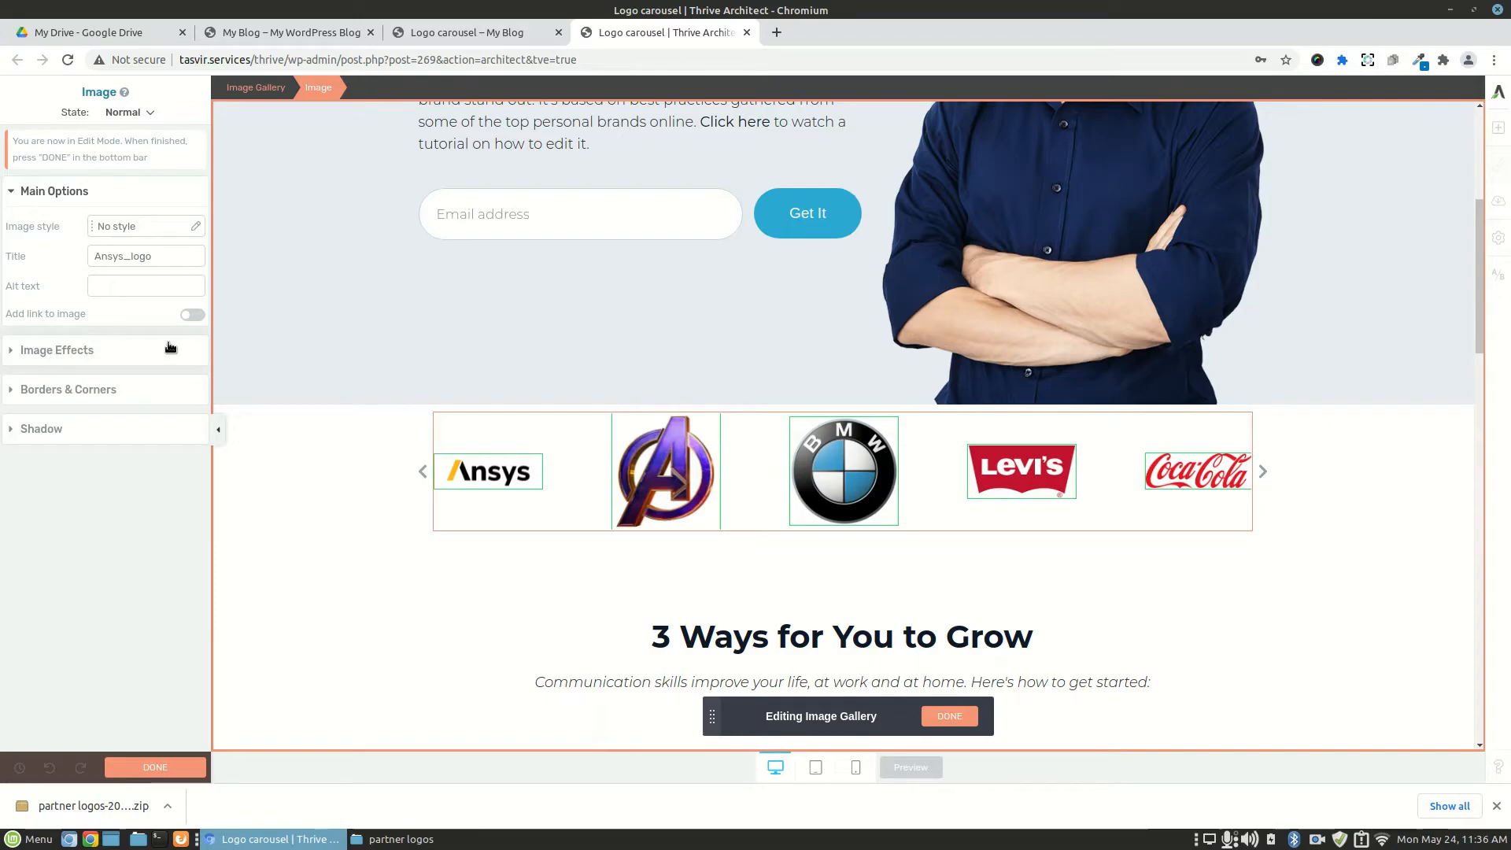
- Try 100% greyscale and a reduced opacity on the gallery logos, and reset the image effects to default
{"action": "left_click", "coordinate": [170, 347]}
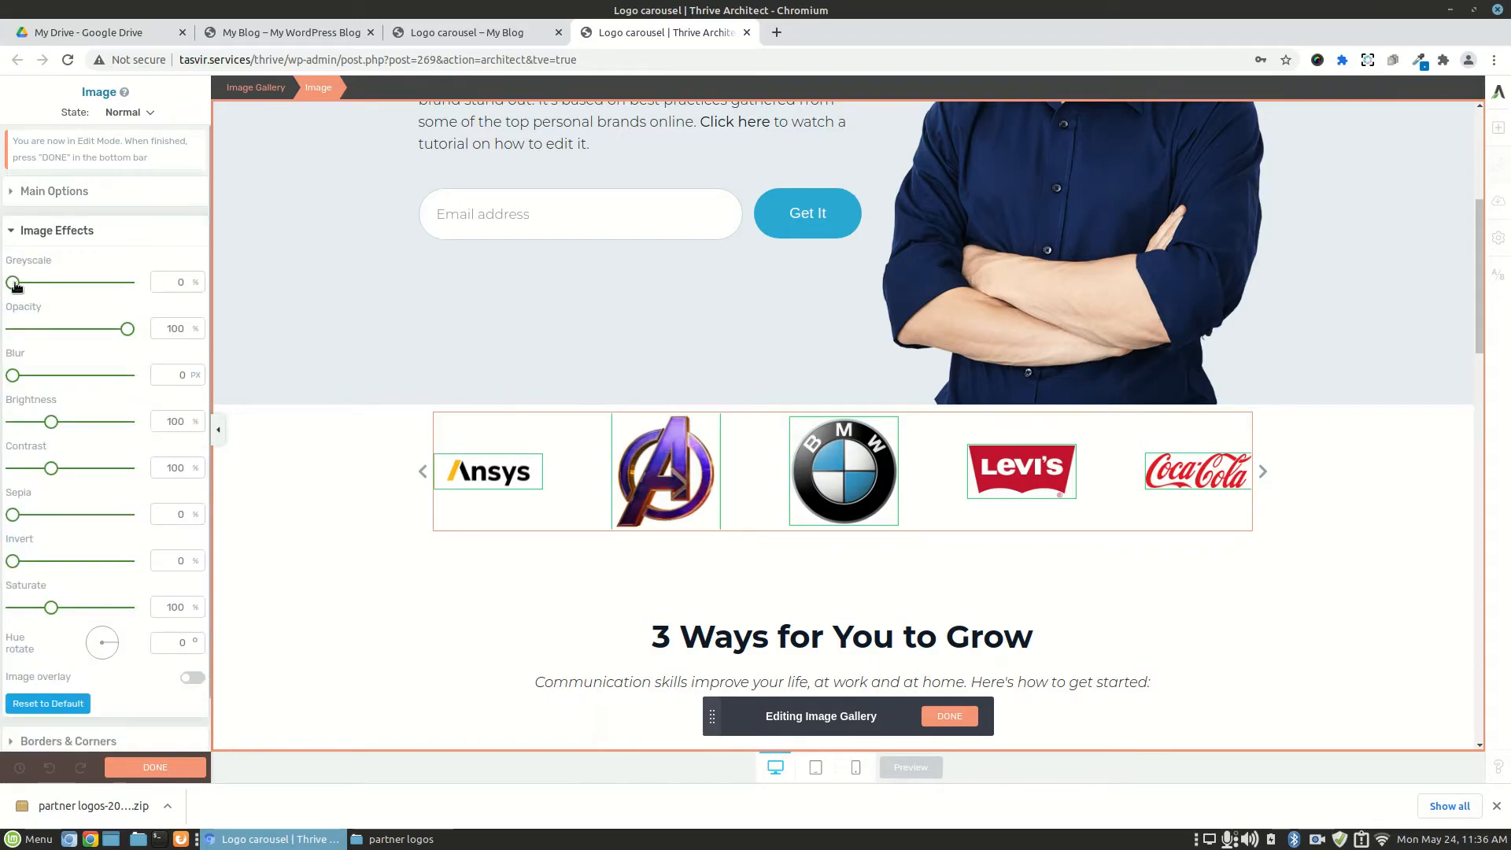
{"action": "left_click_drag", "start_coordinate": [13, 283], "coordinate": [169, 286]}
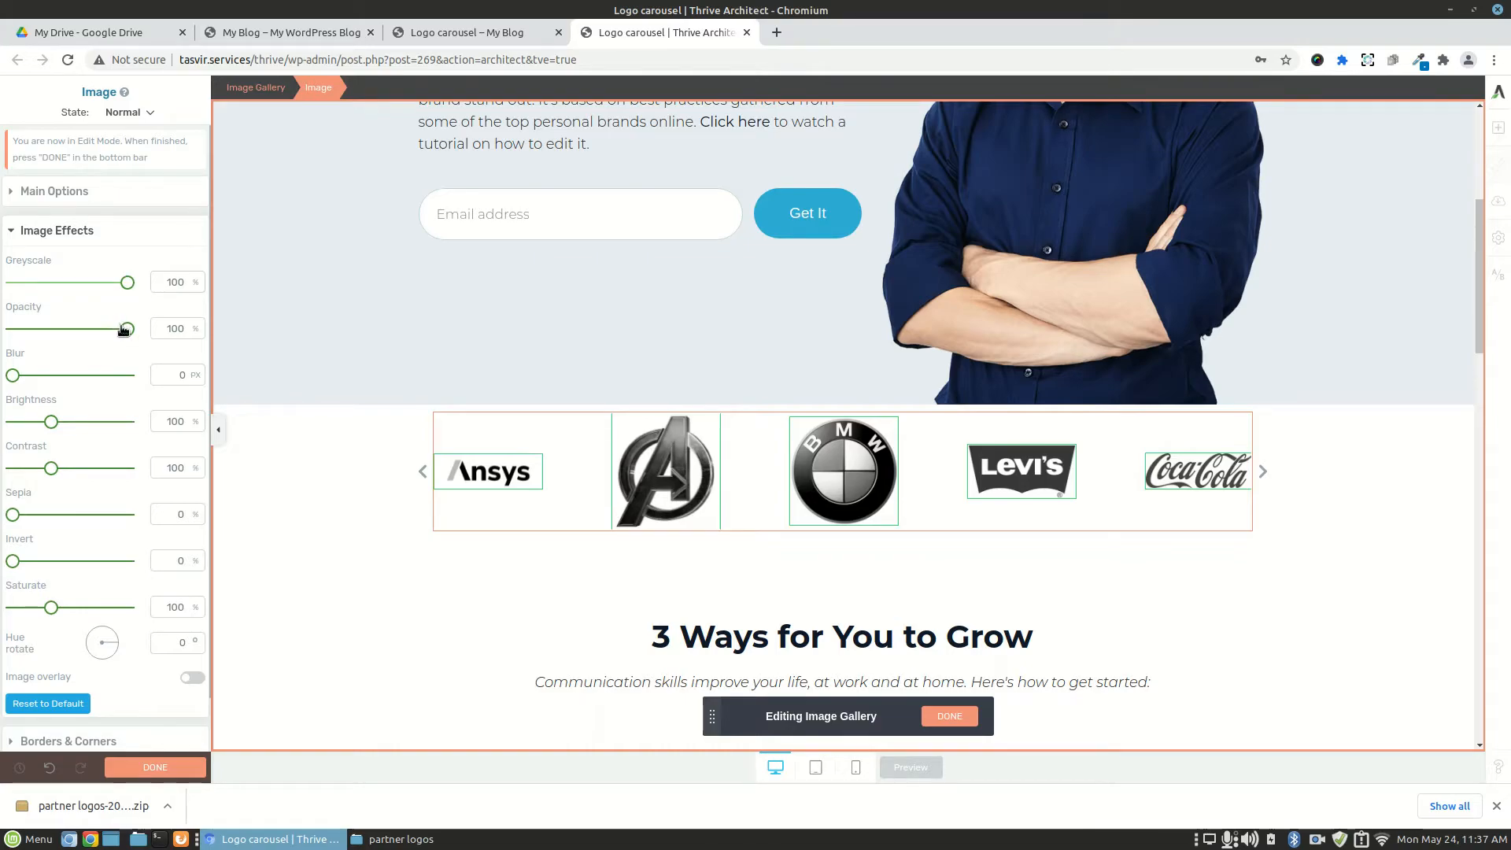
{"action": "left_click_drag", "start_coordinate": [124, 329], "coordinate": [32, 354]}
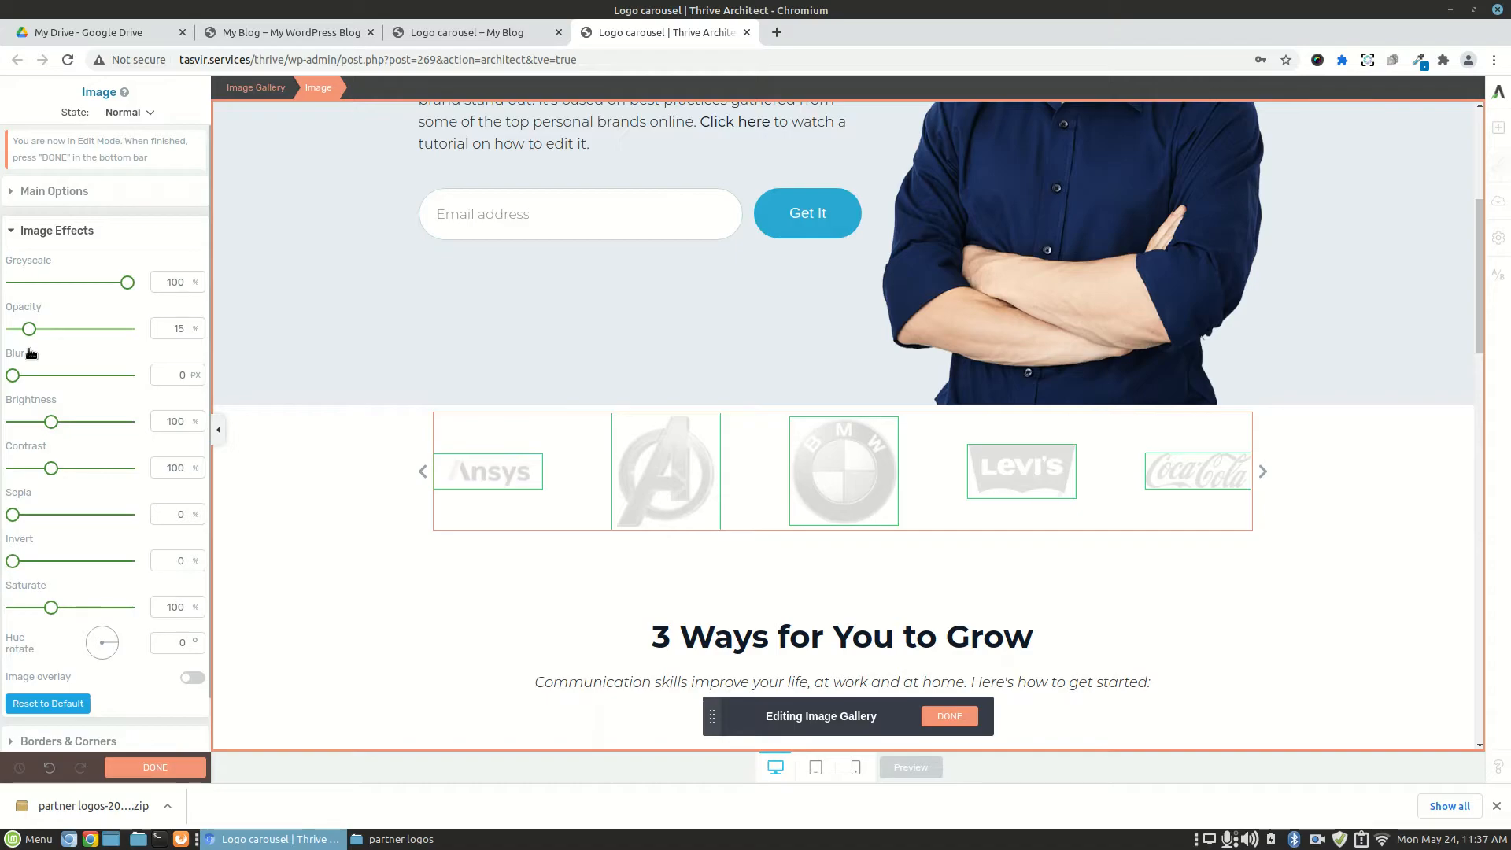
{"action": "left_click_drag", "start_coordinate": [32, 353], "coordinate": [34, 353]}
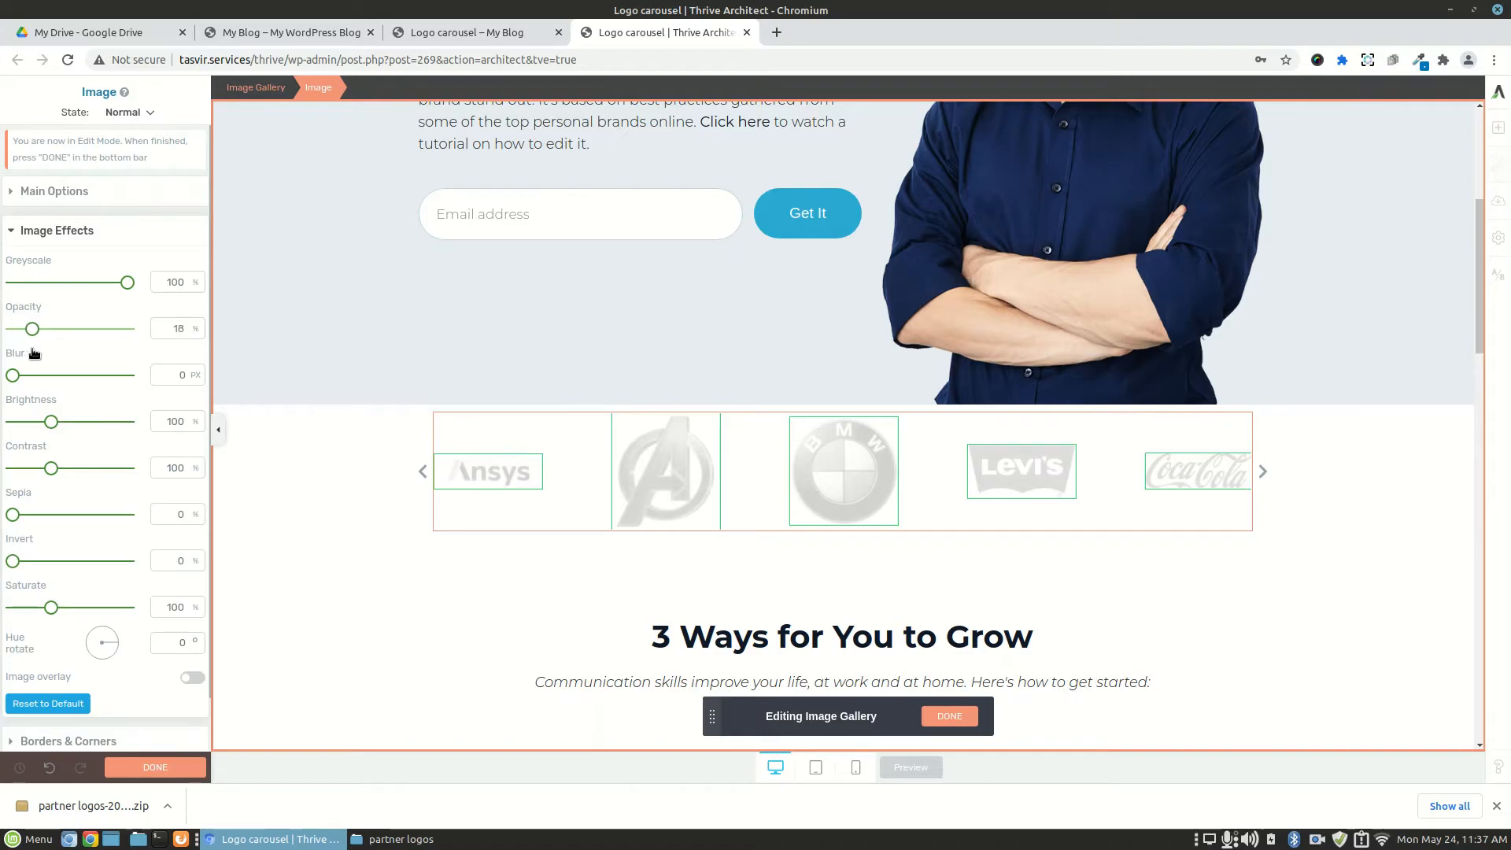
{"action": "left_click_drag", "start_coordinate": [34, 354], "coordinate": [191, 349]}
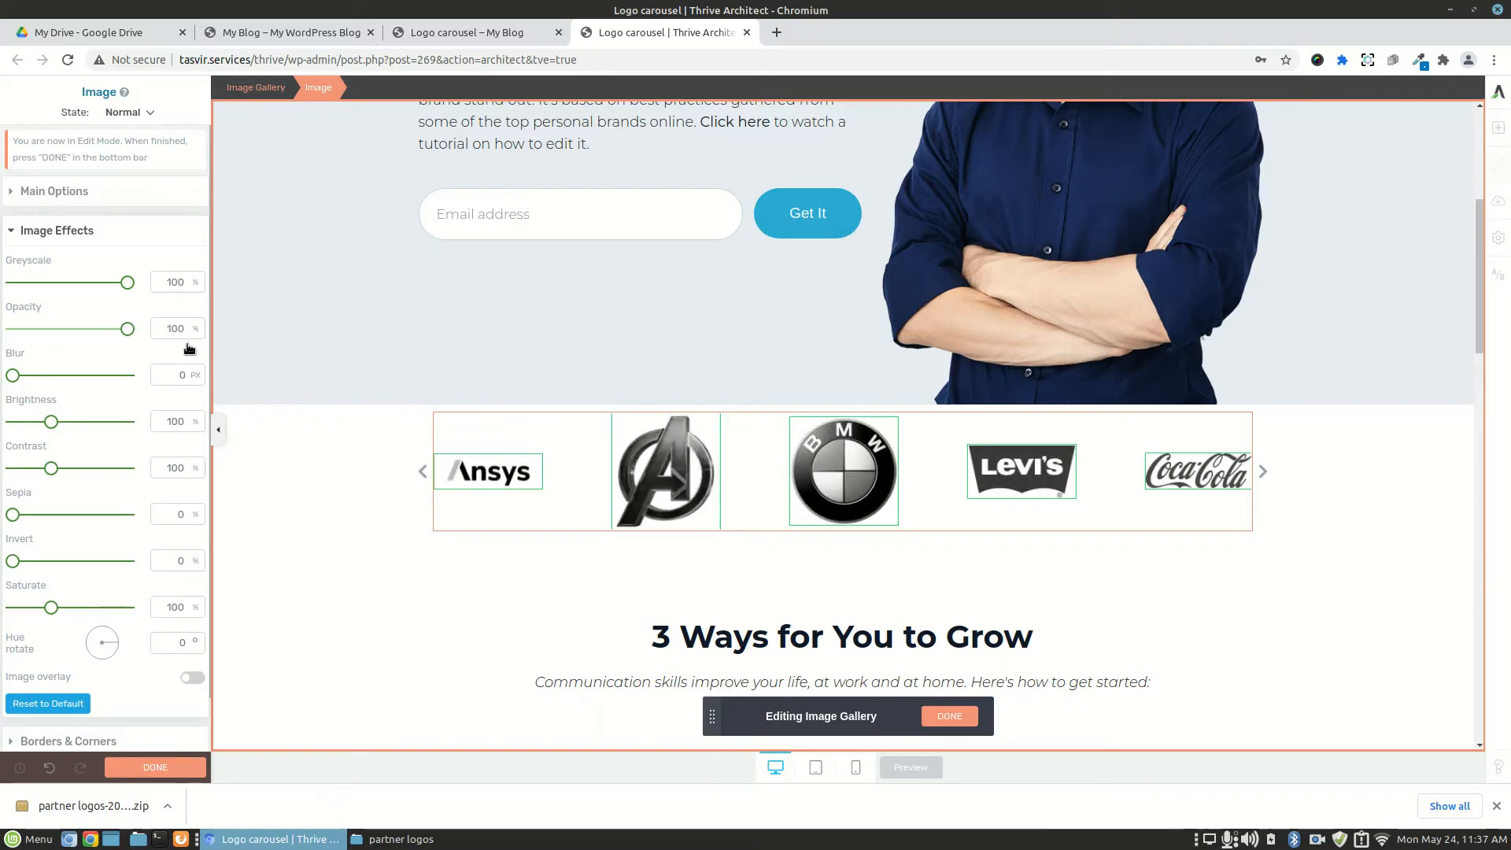
{"action": "mouse_move", "coordinate": [12, 375]}
{"action": "left_mouse_down"}
{"action": "mouse_move", "coordinate": [63, 367]}
{"action": "mouse_move", "coordinate": [12, 376]}
{"action": "left_mouse_up"}
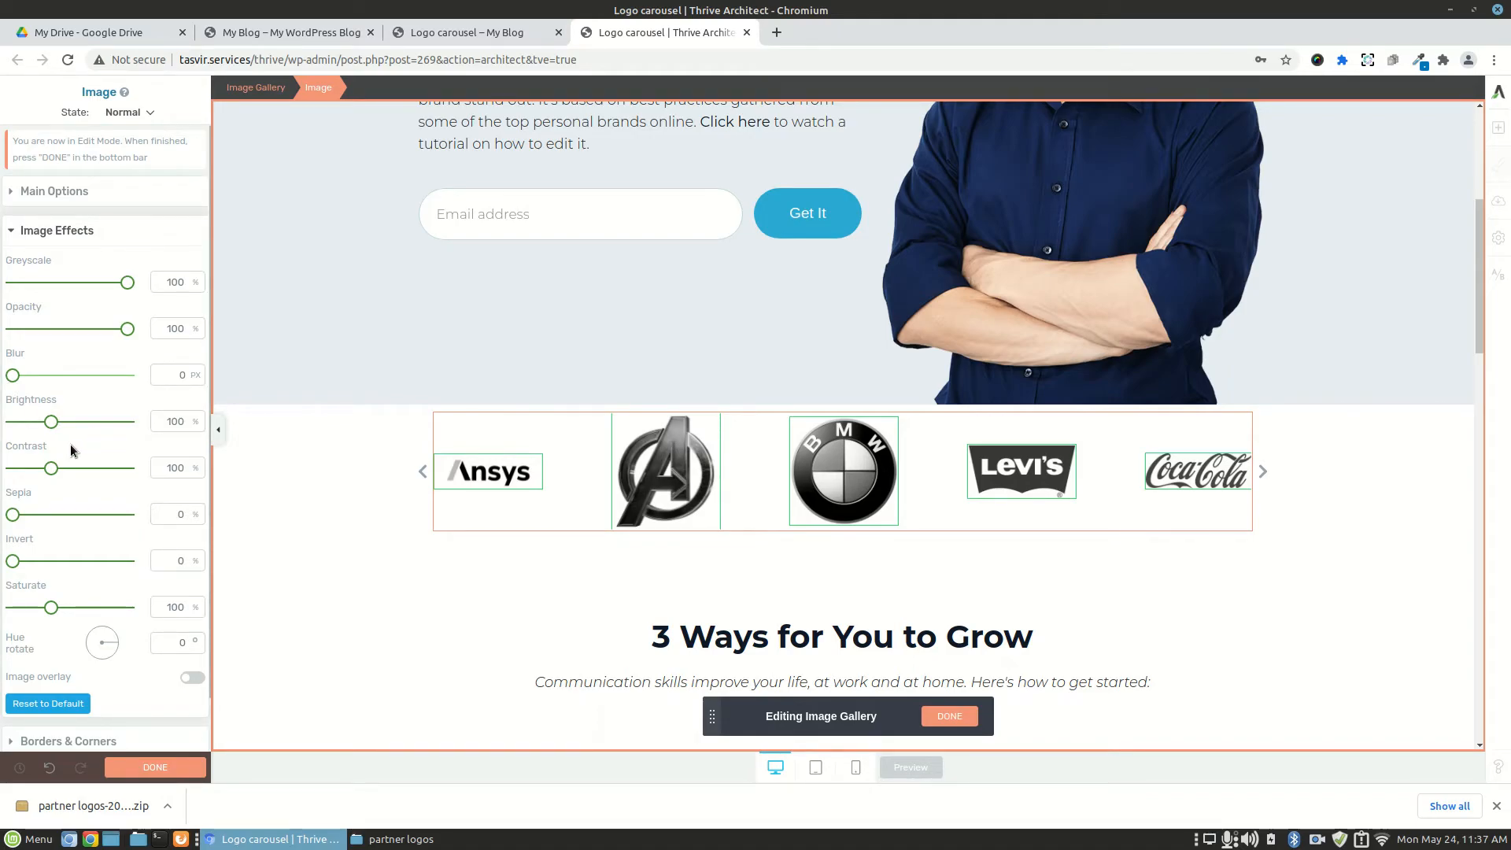
{"action": "scroll", "coordinate": [71, 450], "scroll_direction": "down", "scroll_amount": 1}
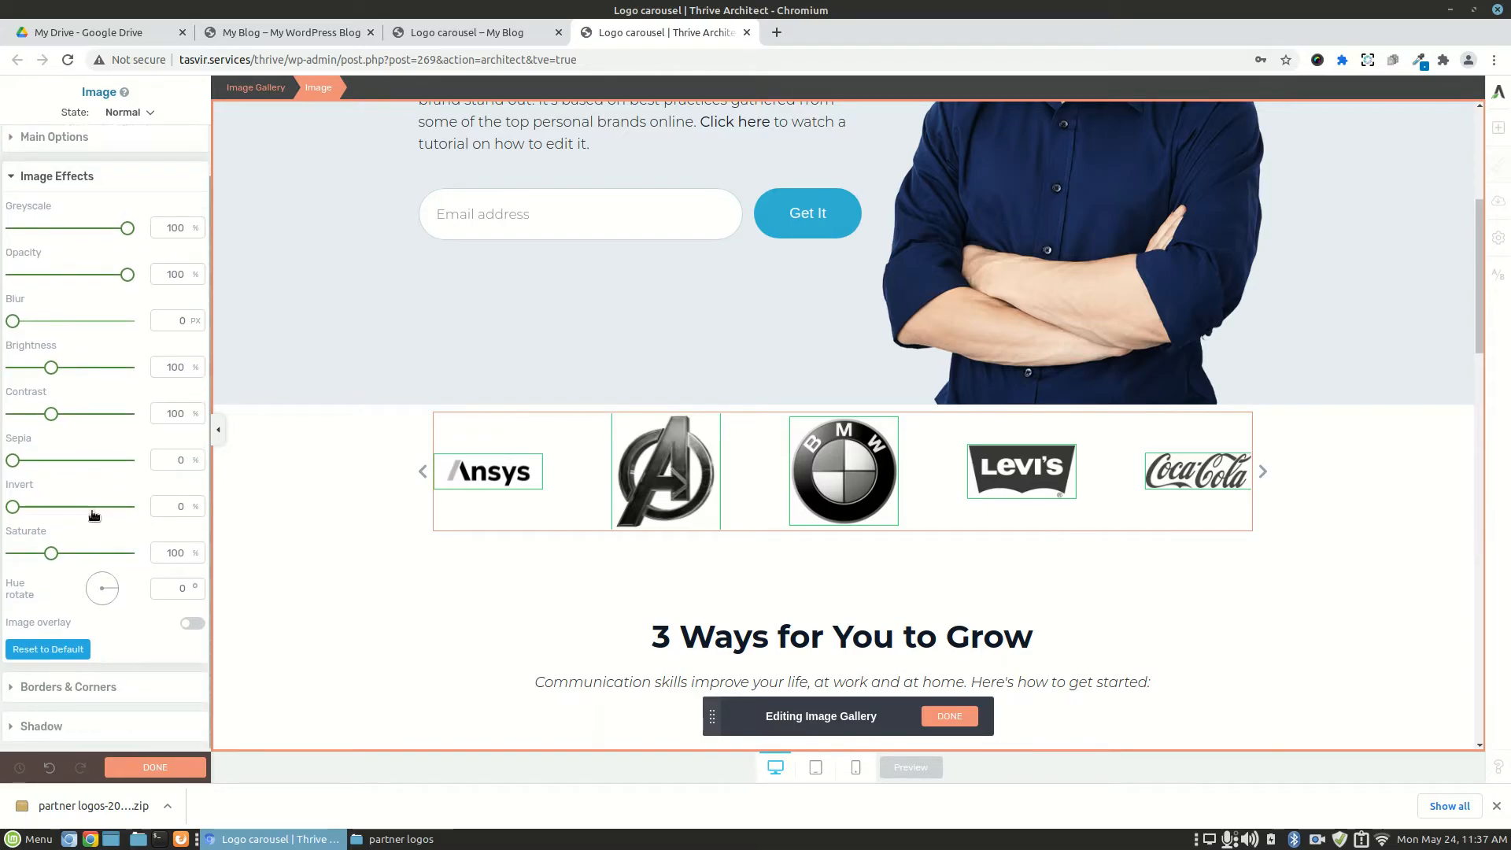
{"action": "scroll", "coordinate": [47, 328], "scroll_direction": "up", "scroll_amount": 1}
{"action": "scroll", "coordinate": [47, 327], "scroll_direction": "down", "scroll_amount": 1}
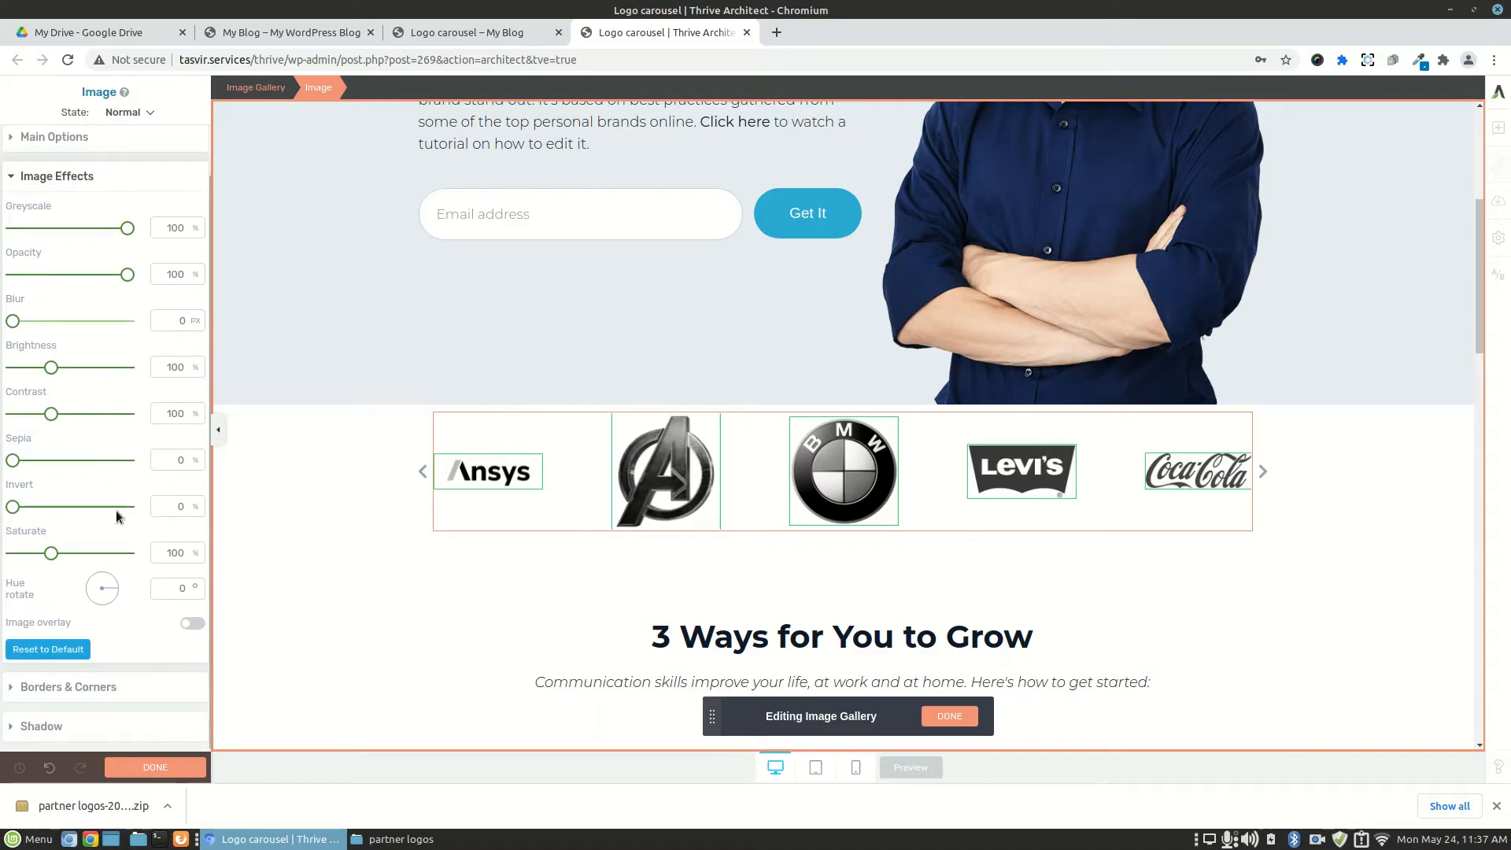
{"action": "left_click", "coordinate": [70, 652]}
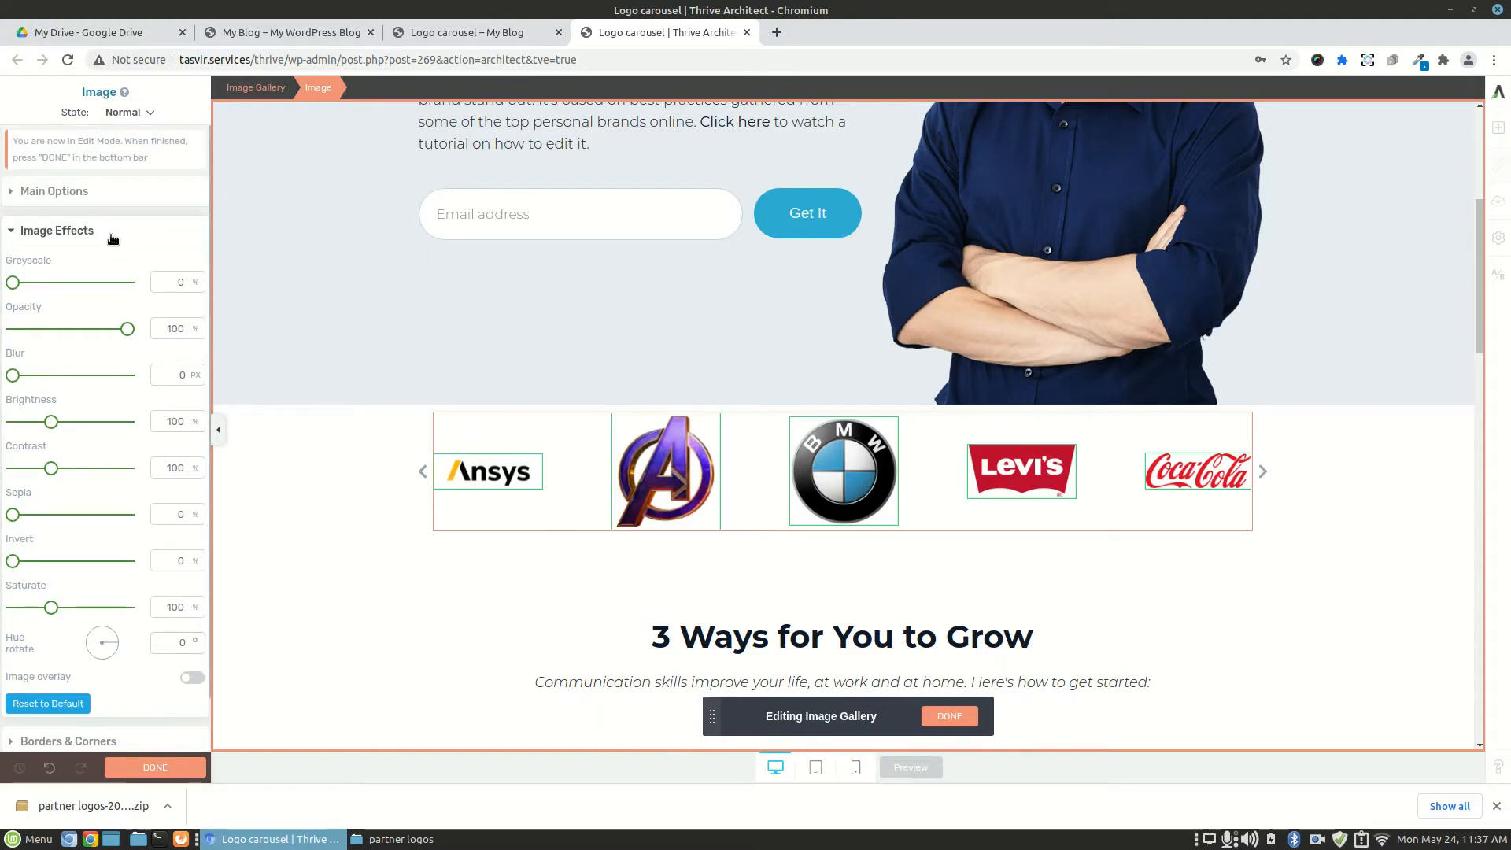
{"action": "left_click", "coordinate": [112, 240]}
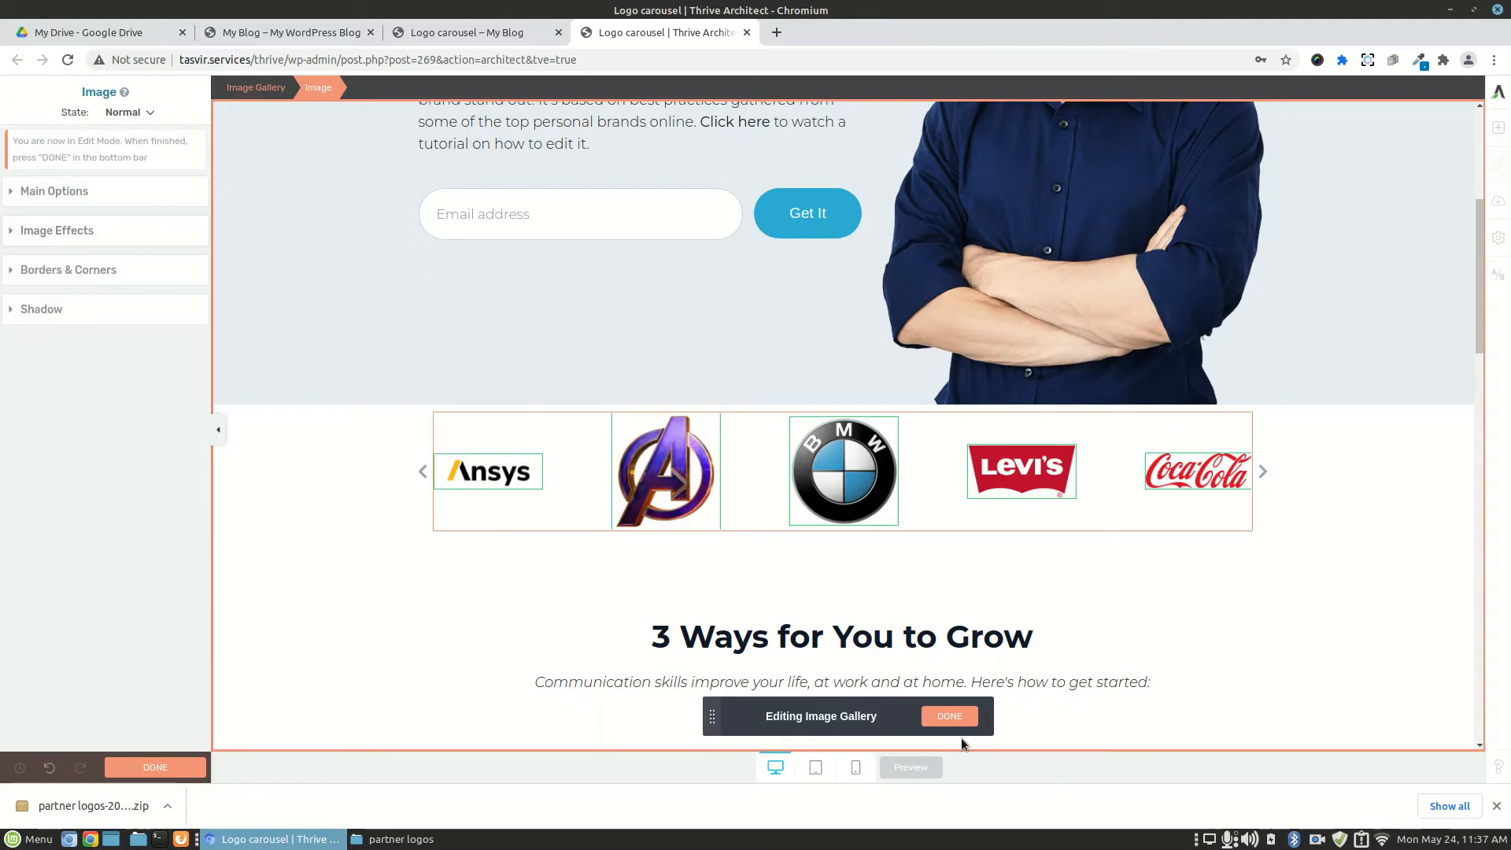
- Examine the main options of the Ansys and BMW logos, including title, alt text and image link
{"action": "left_click", "coordinate": [99, 201]}
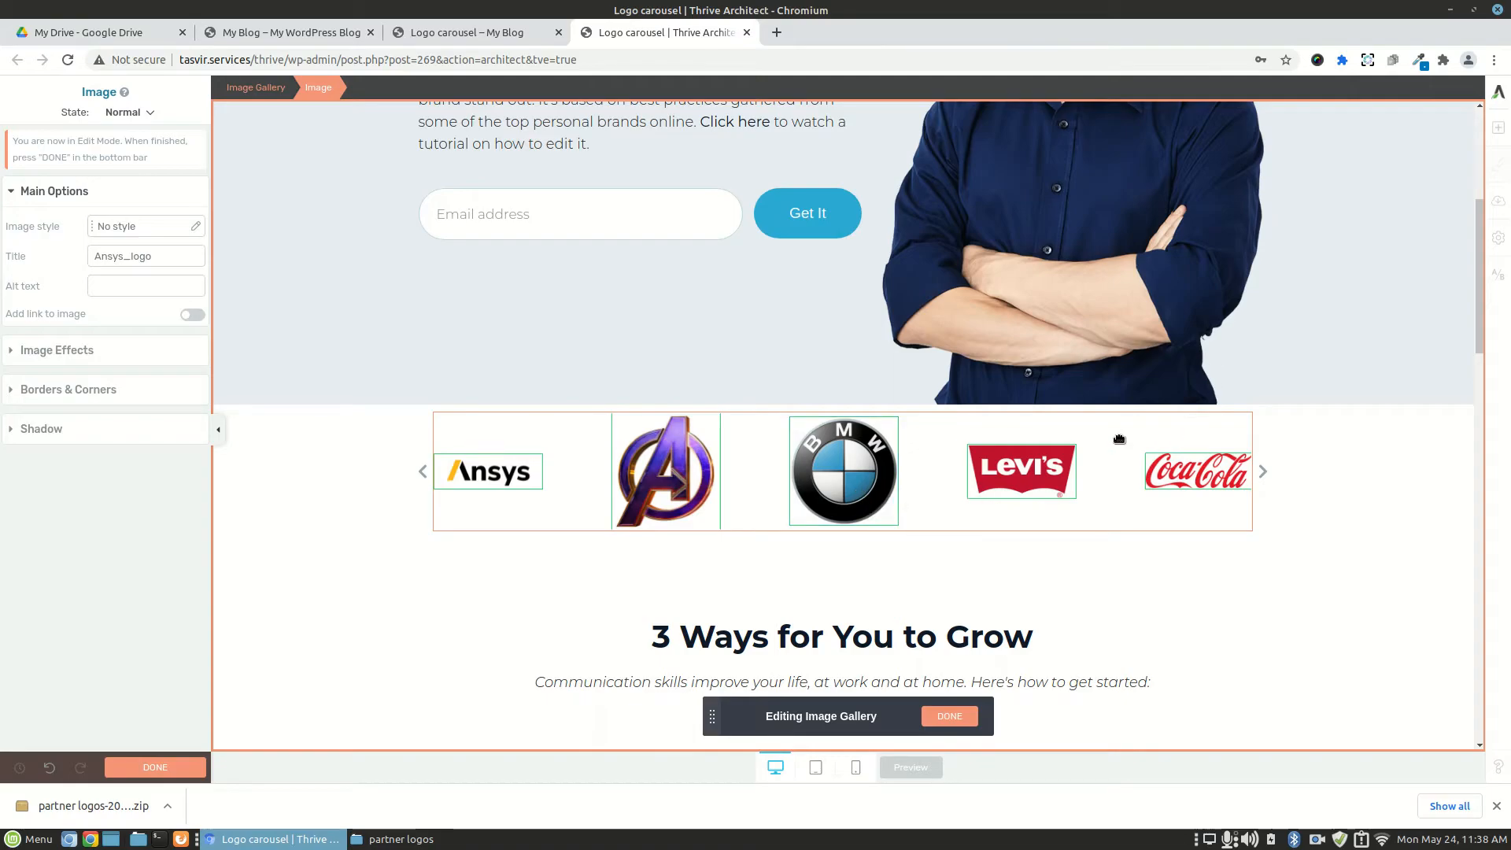
{"action": "left_click", "coordinate": [858, 496]}
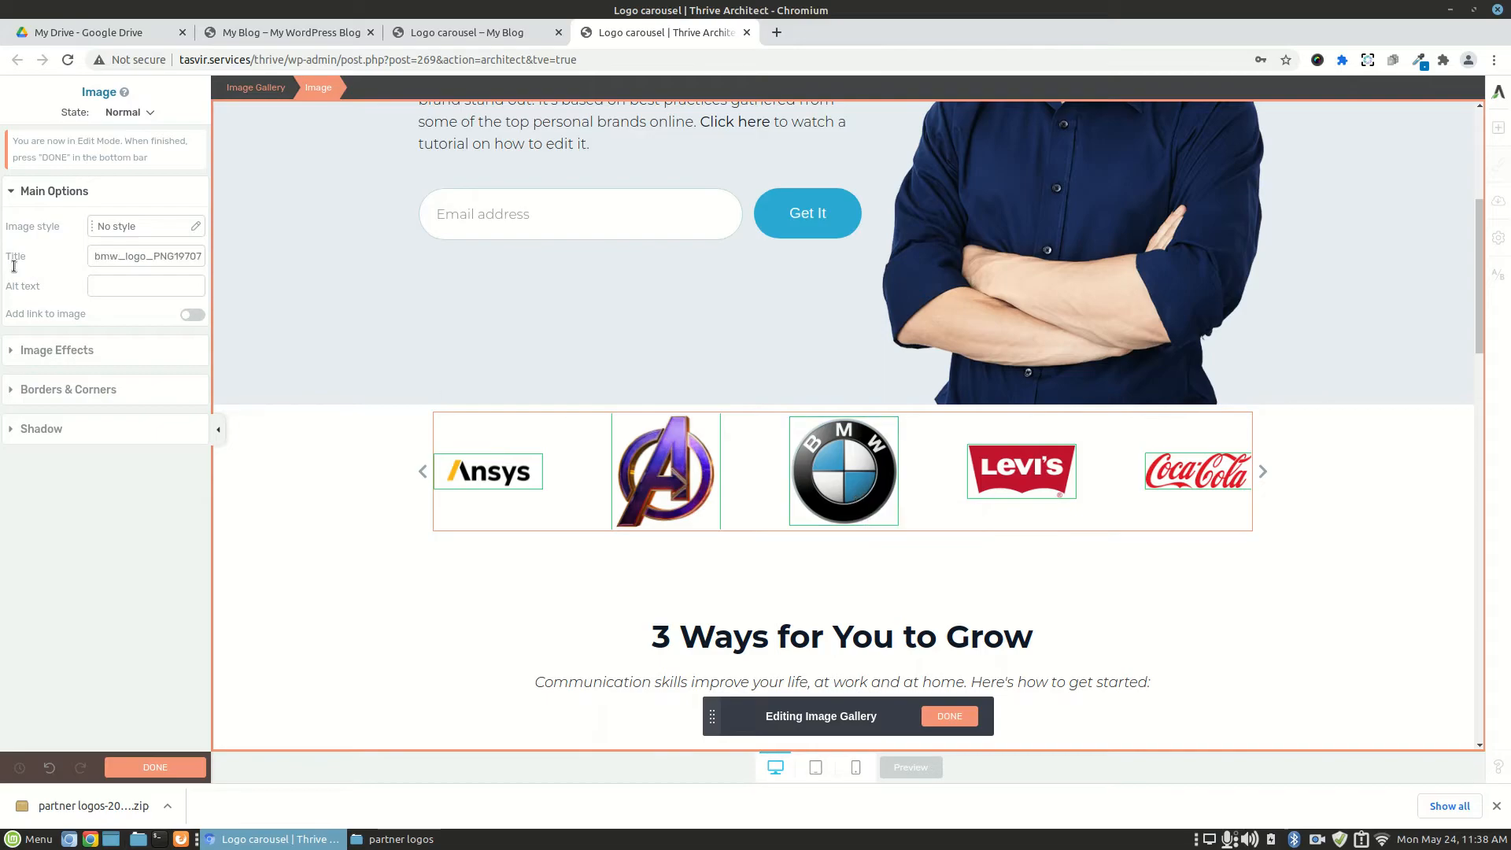
{"action": "left_click", "coordinate": [91, 351]}
{"action": "left_click", "coordinate": [99, 231]}
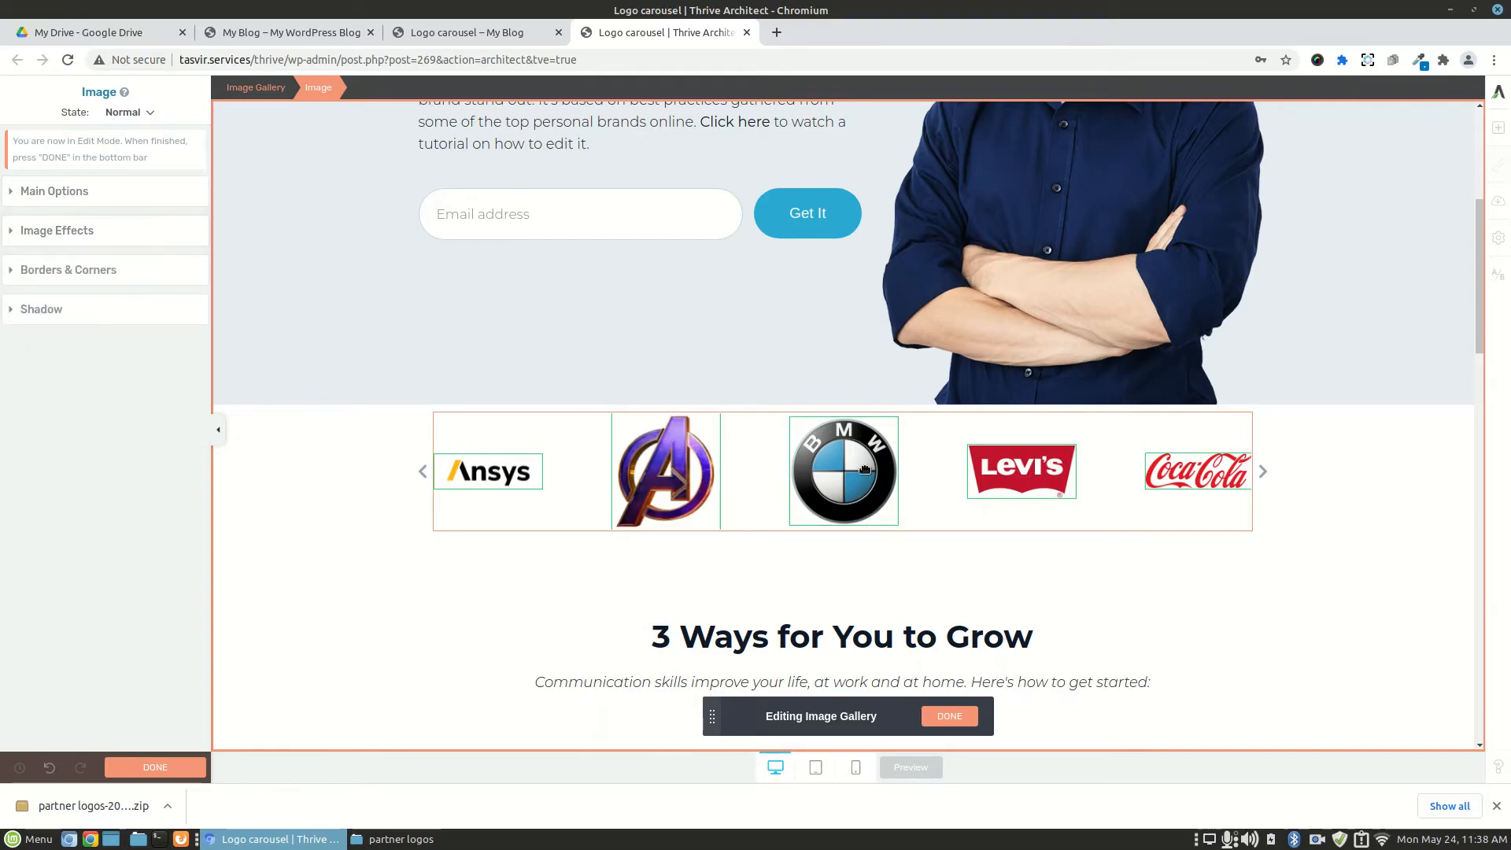
{"action": "left_click", "coordinate": [63, 189]}
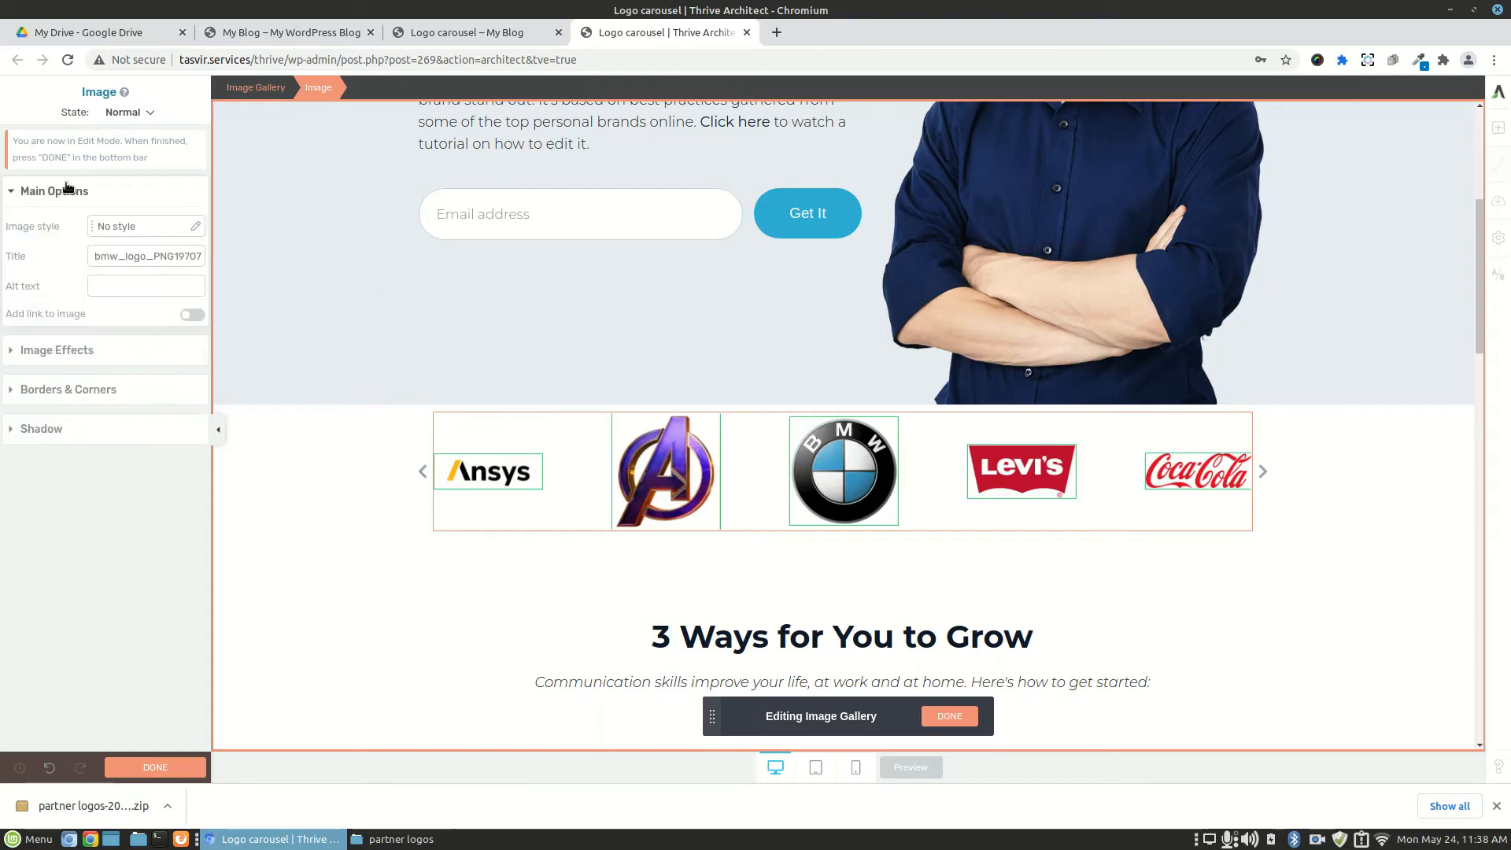
- Enable the image link on the BMW logo and open bmw.com in a new browser tab
{"action": "left_click", "coordinate": [194, 316]}
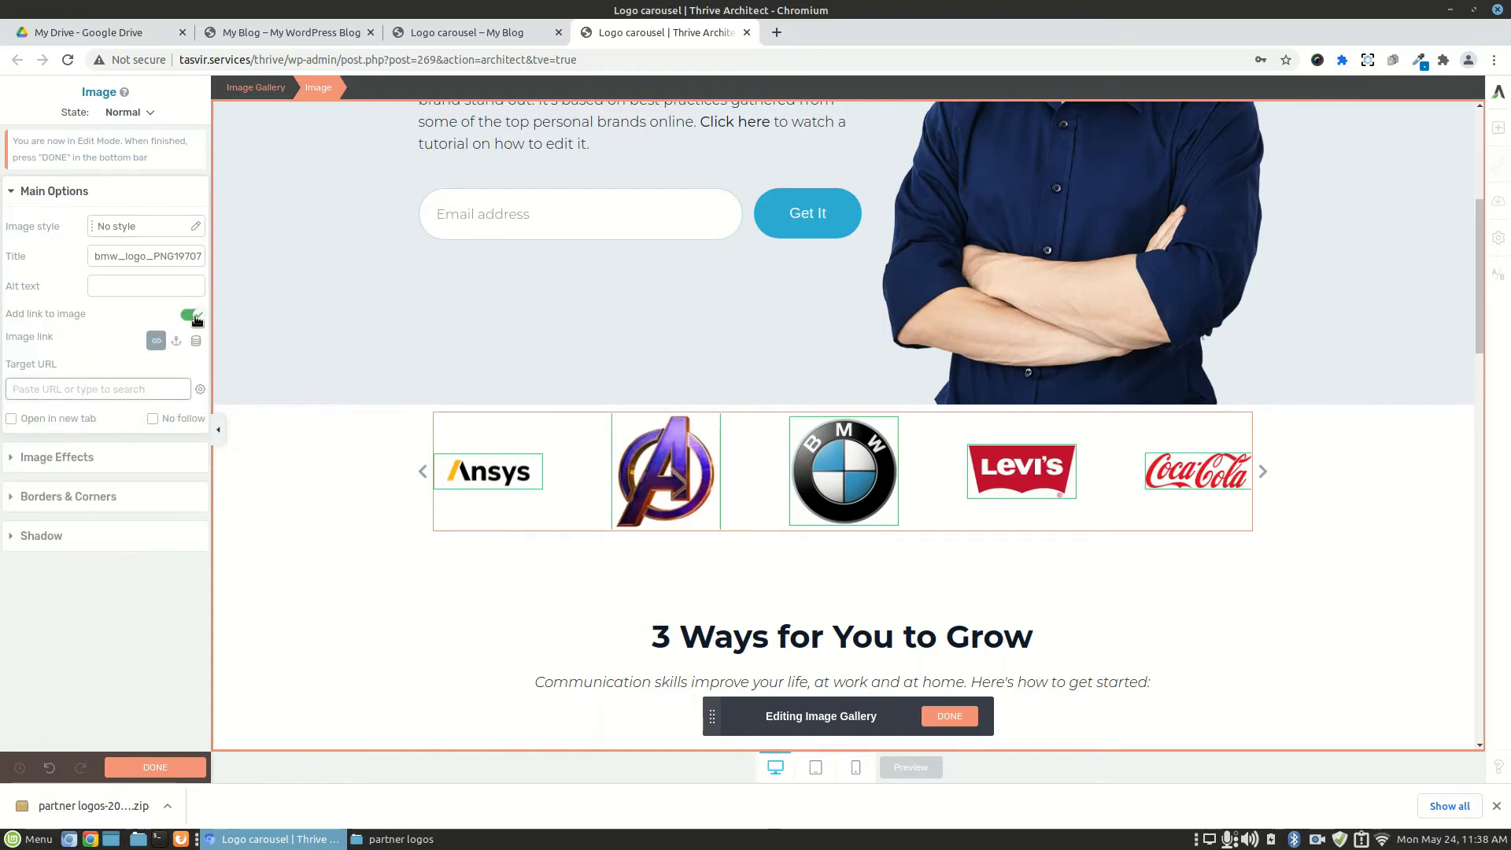
{"action": "left_click", "coordinate": [777, 33]}
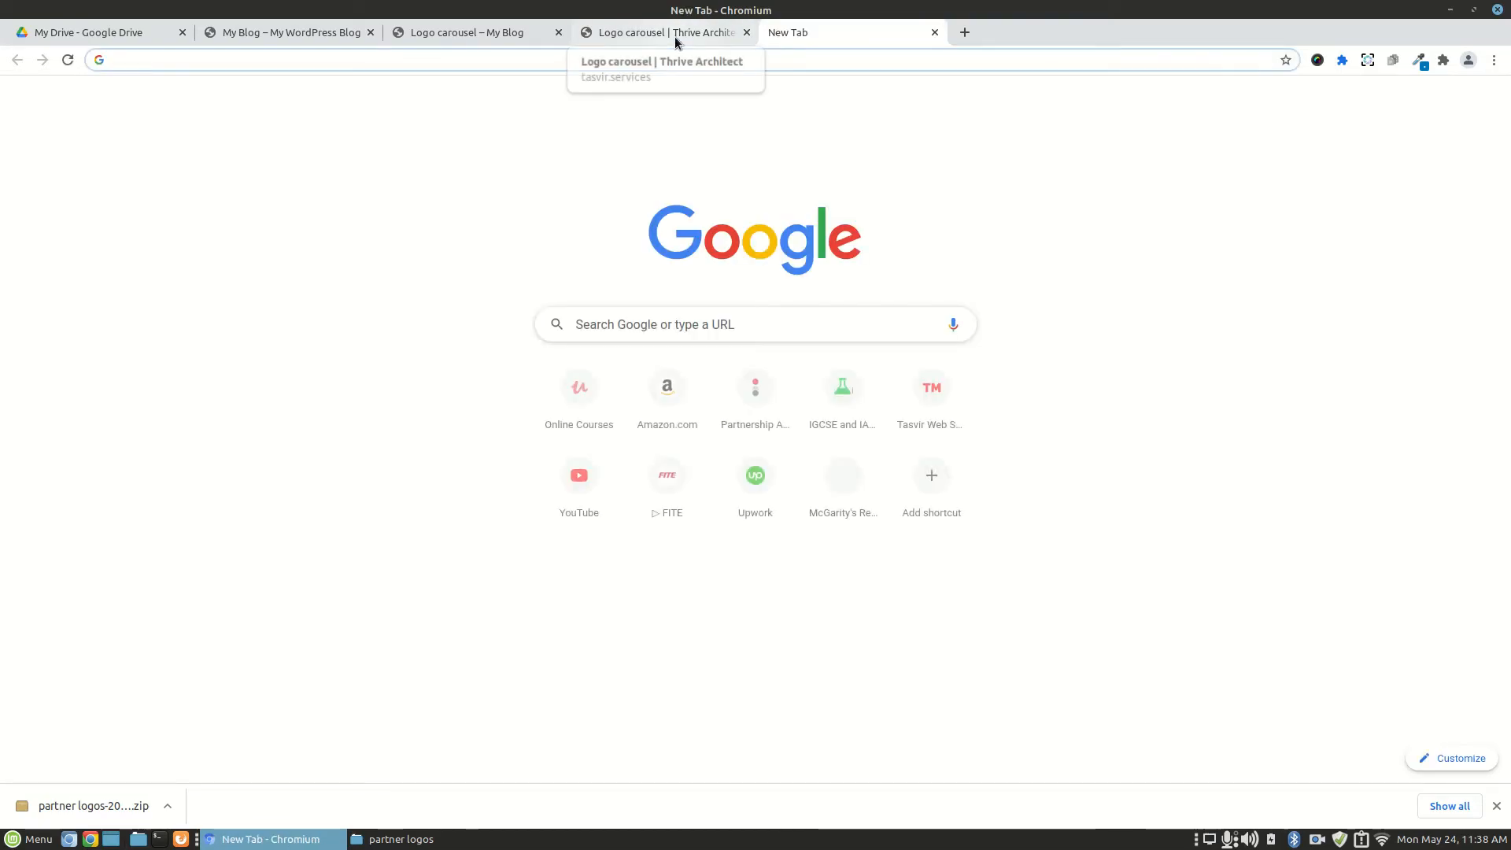
{"action": "left_click", "coordinate": [674, 35]}
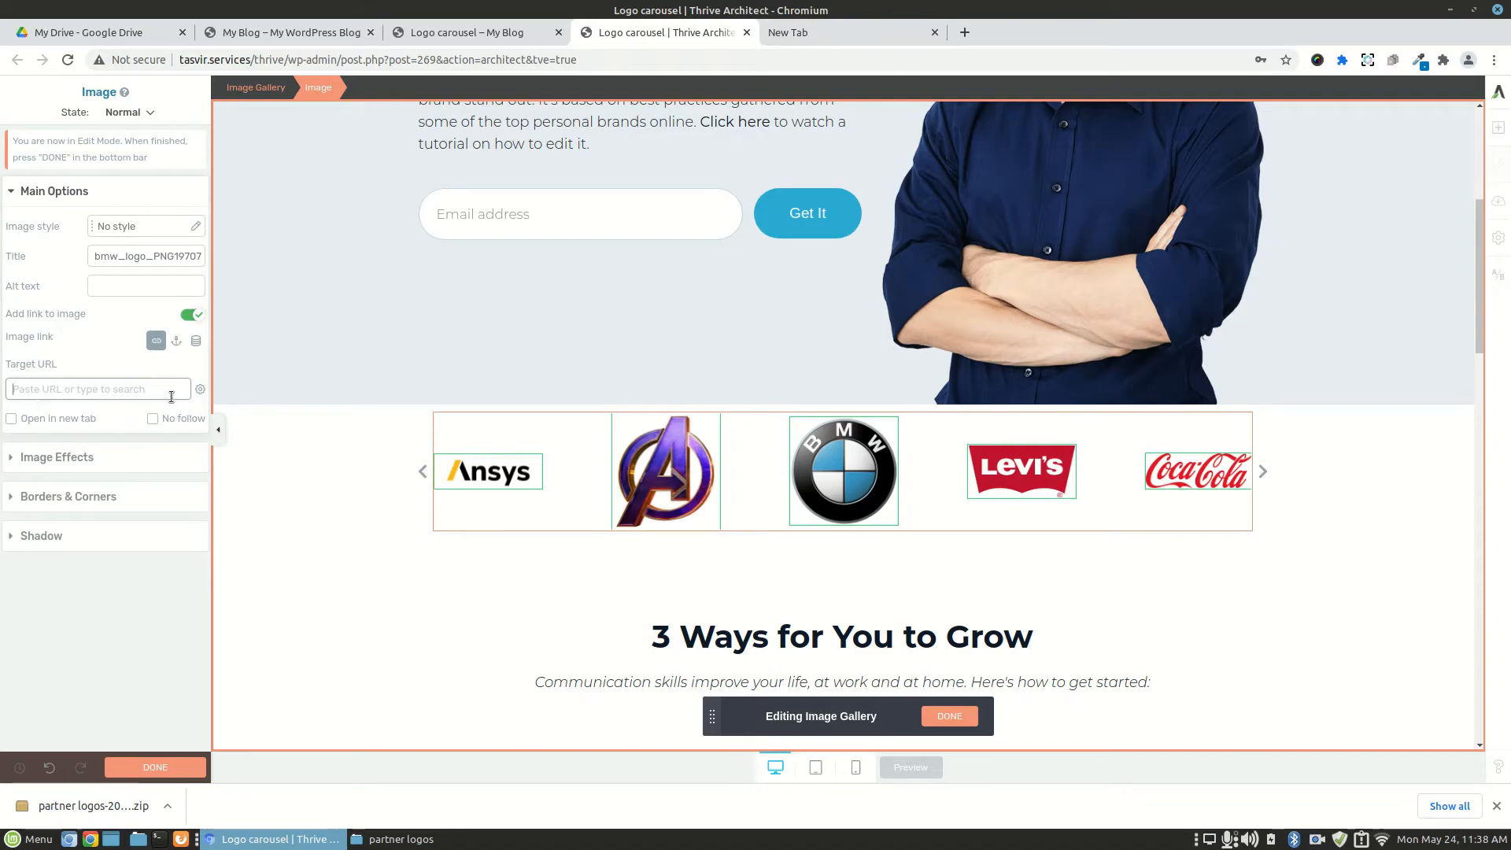
{"action": "left_click", "coordinate": [783, 31]}
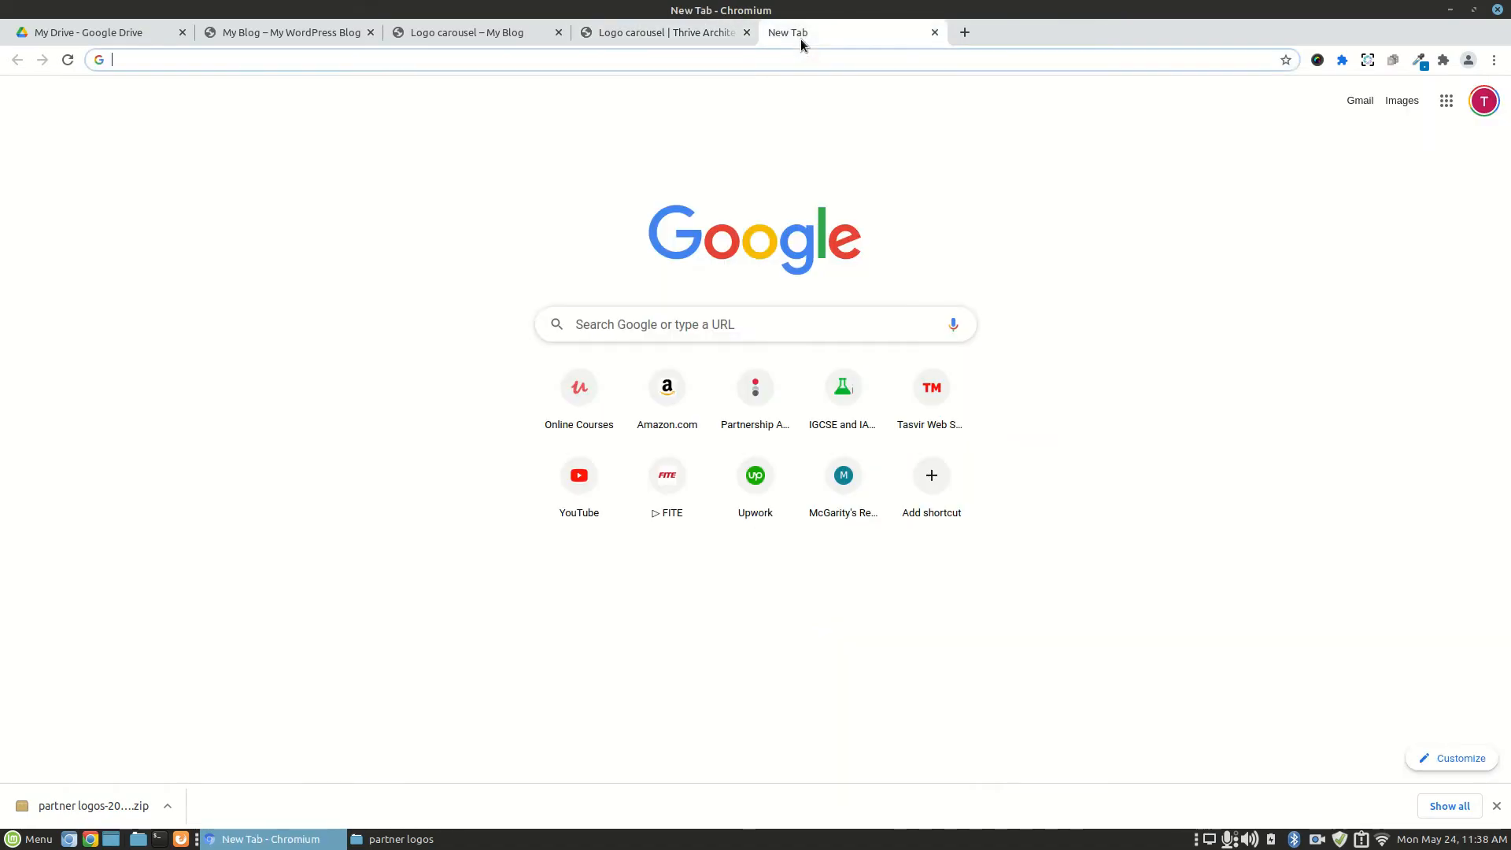
{"action": "type", "text": "bmw"}
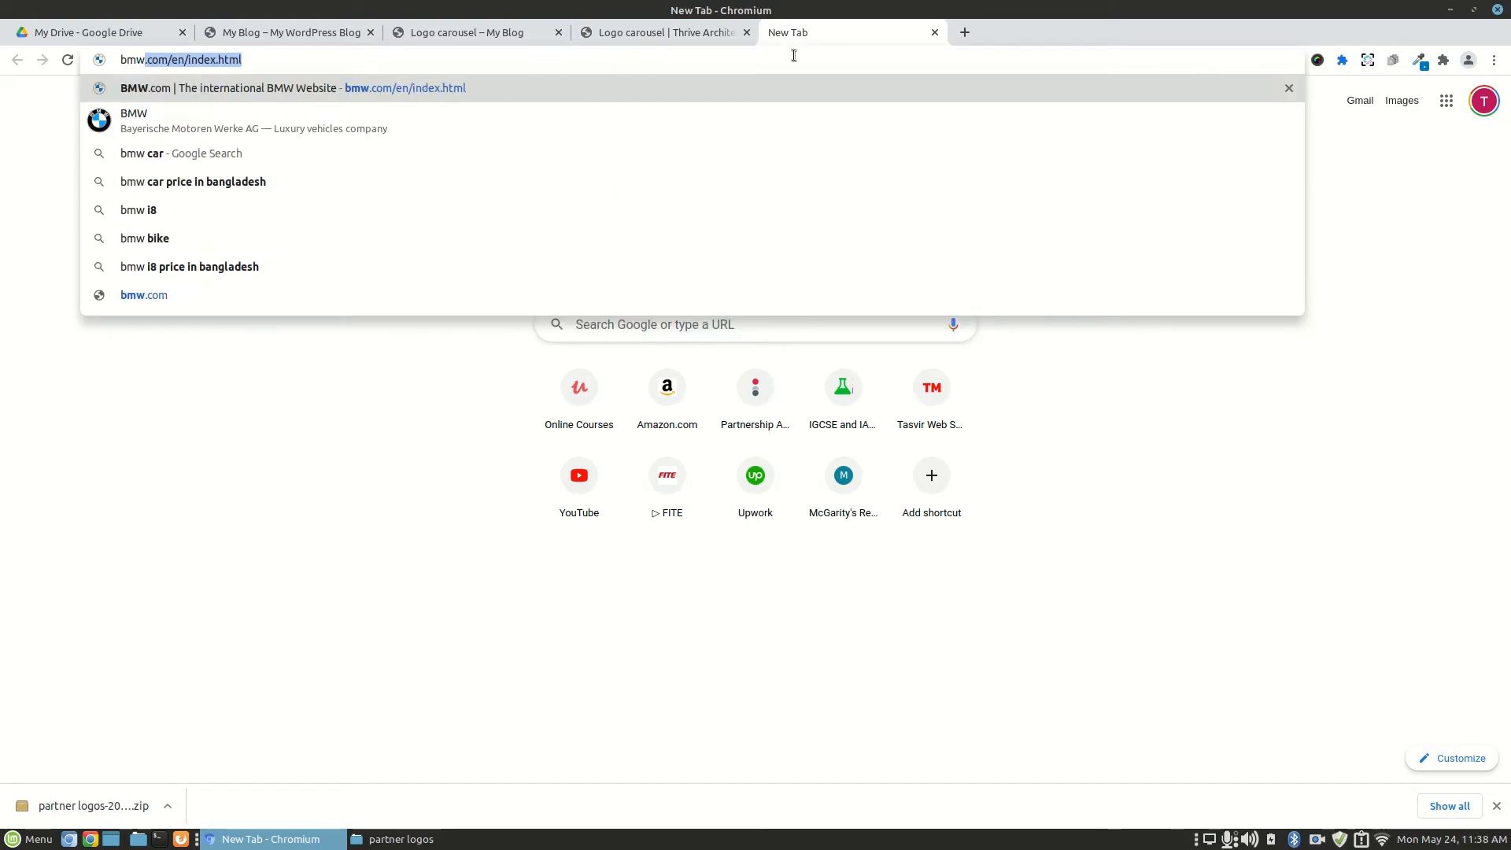
{"action": "type", "text": ".com"}
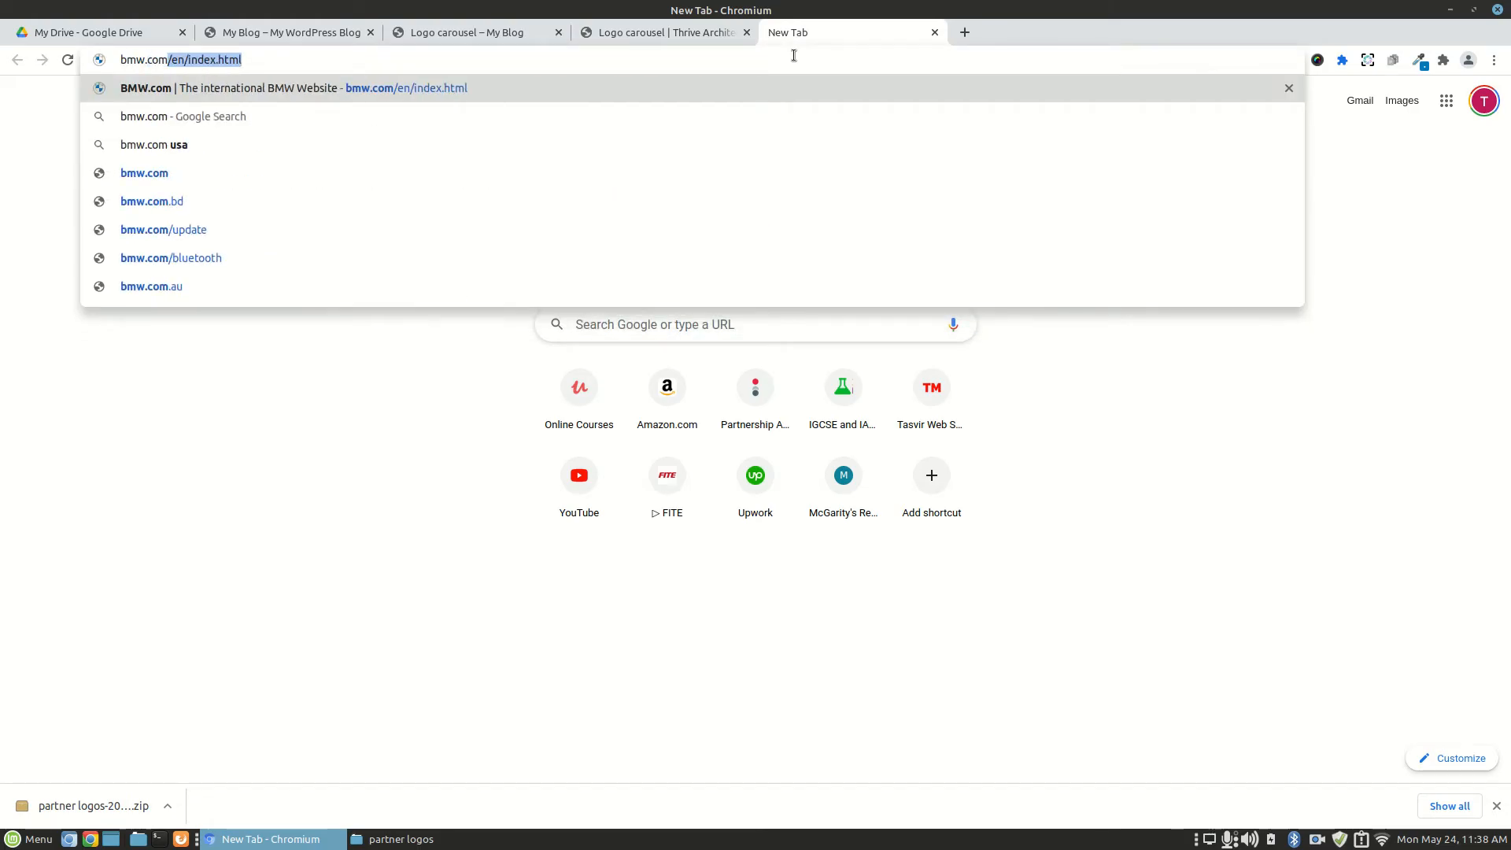
{"action": "key", "text": "Return"}
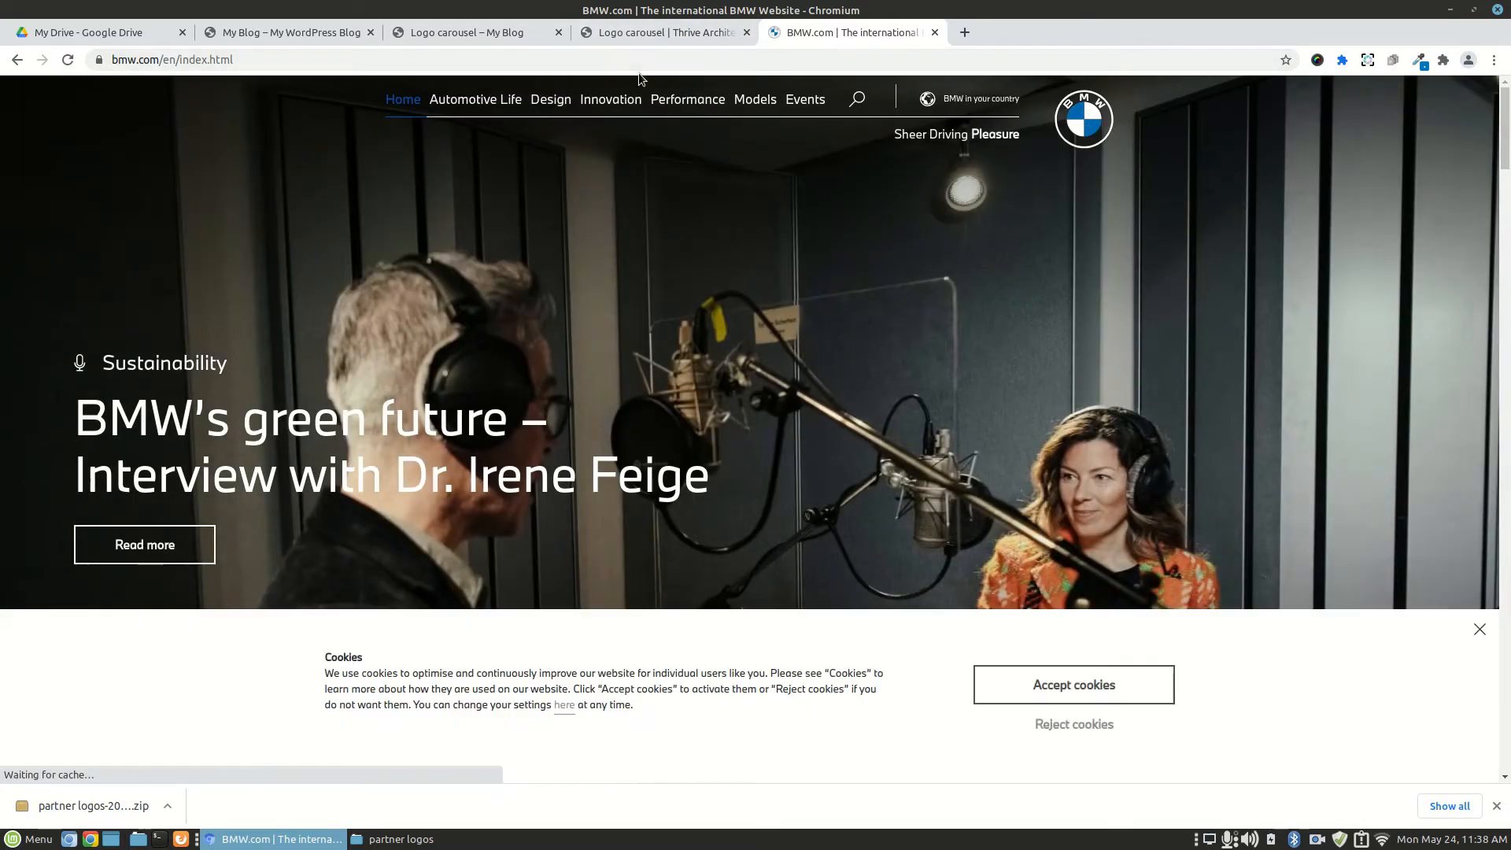
{"action": "left_click", "coordinate": [645, 60]}
{"action": "right_click", "coordinate": [645, 60]}
{"action": "left_click", "coordinate": [714, 118]}
{"action": "left_click", "coordinate": [710, 36]}
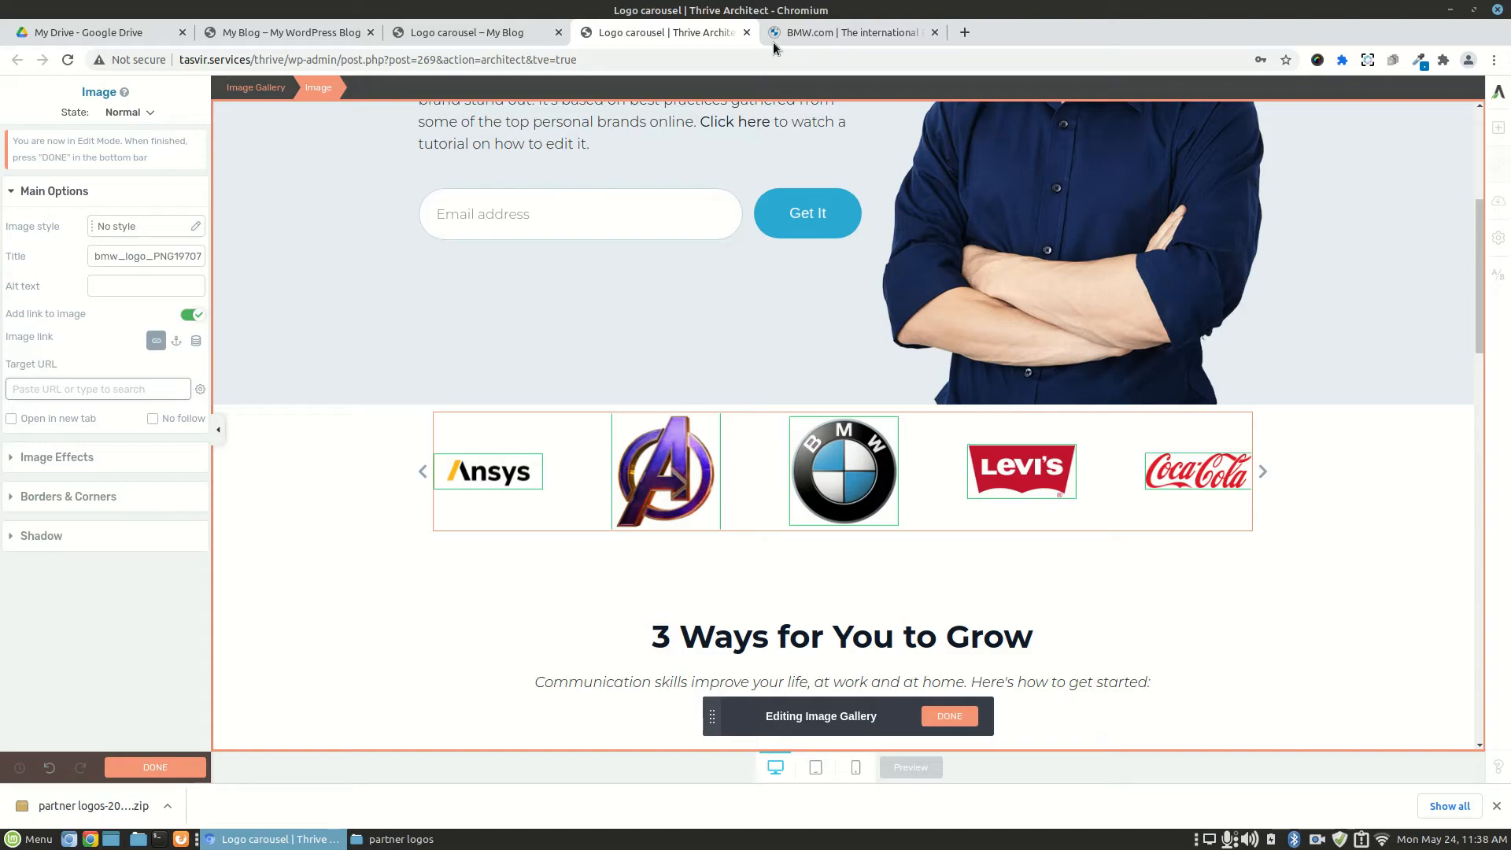
{"action": "right_click", "coordinate": [120, 381]}
{"action": "left_click", "coordinate": [152, 475]}
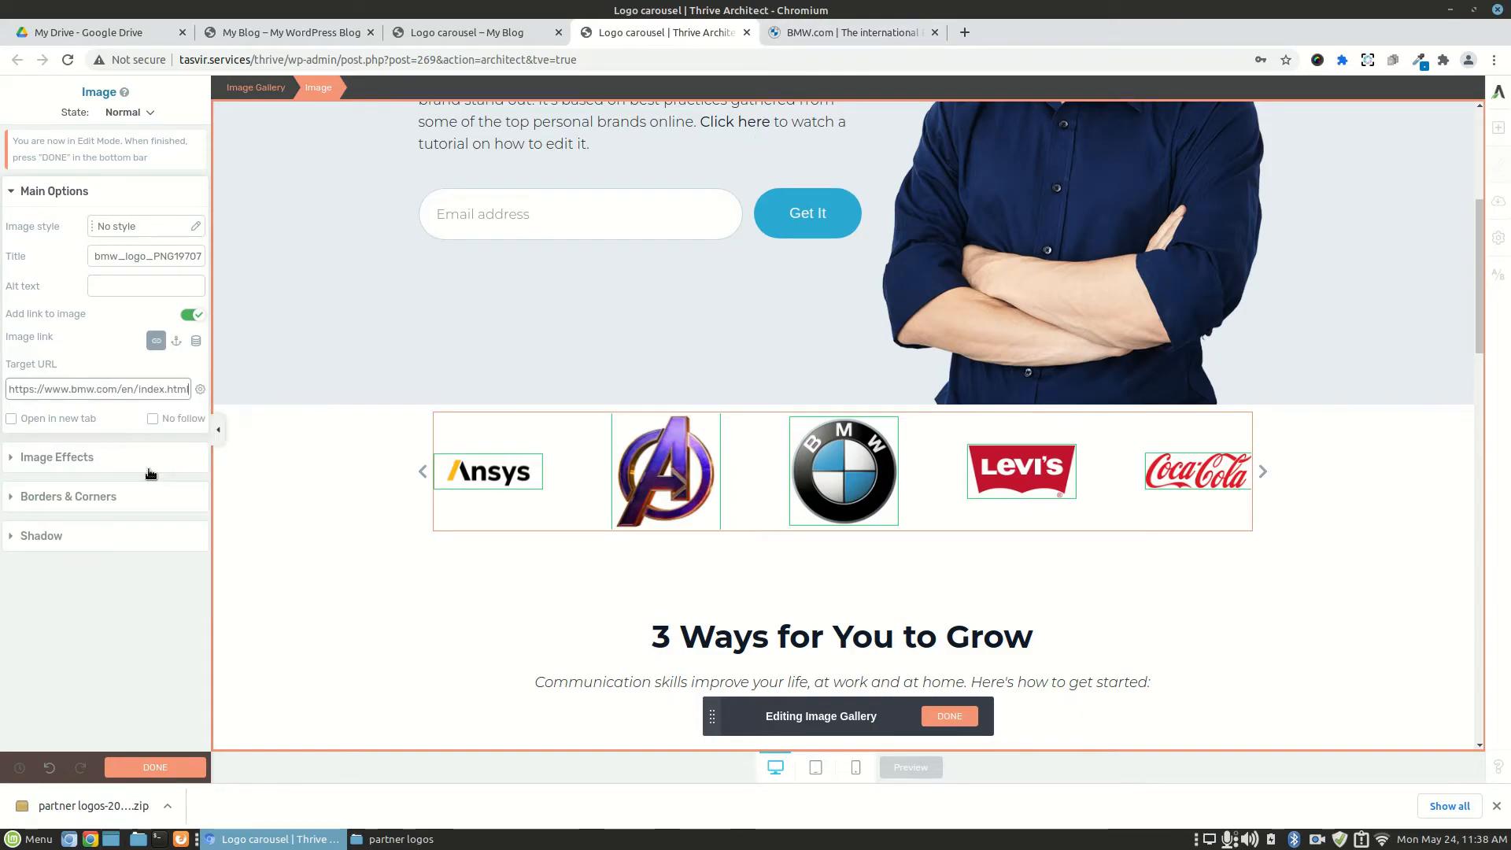
{"action": "left_click", "coordinate": [12, 419]}
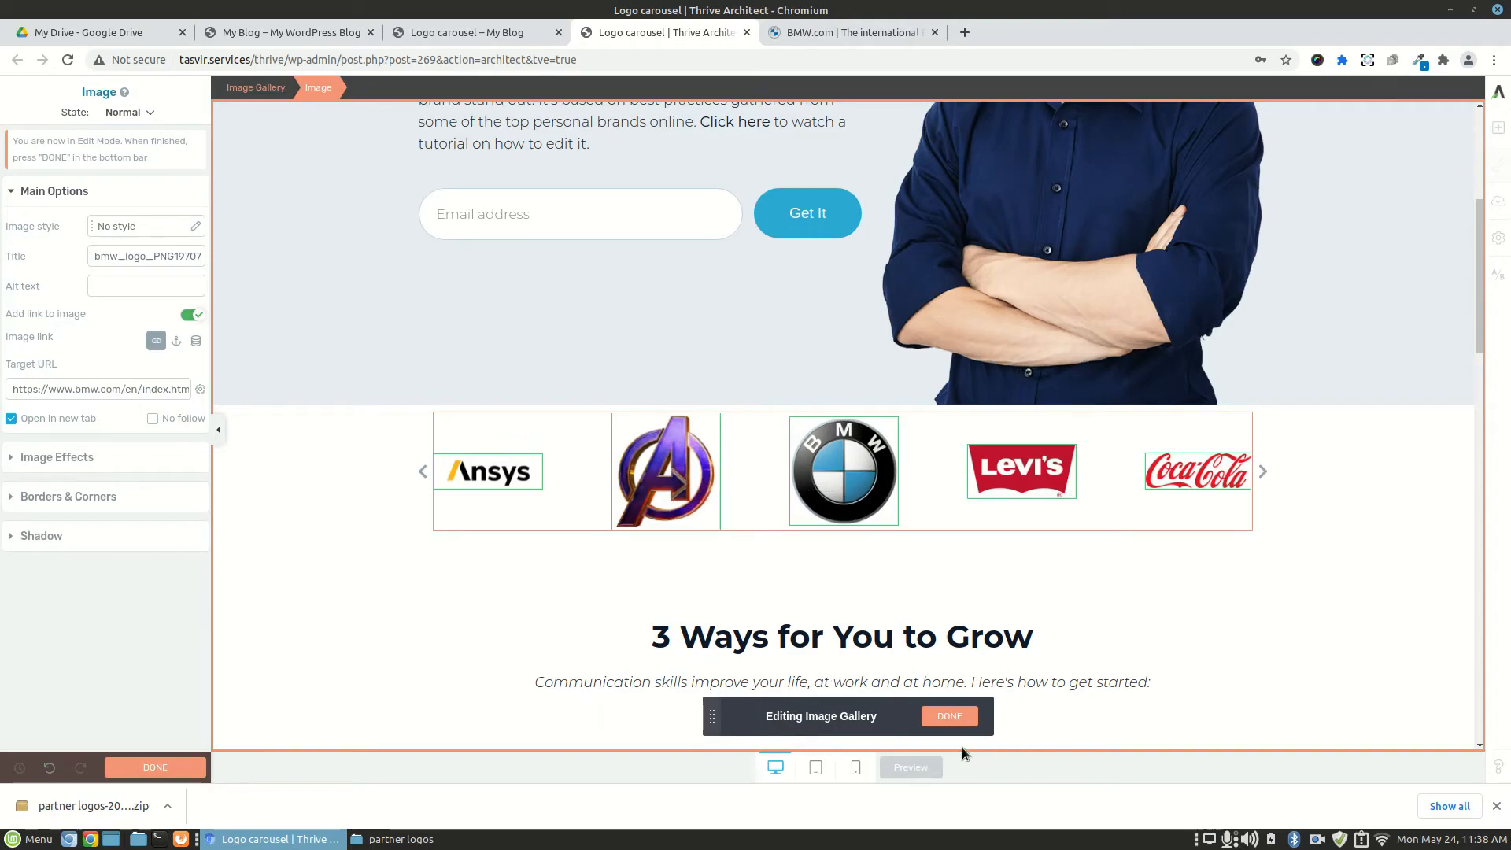
- Finish editing the image gallery, save the page, and reload its preview at the logo carousel
{"action": "left_click", "coordinate": [950, 716]}
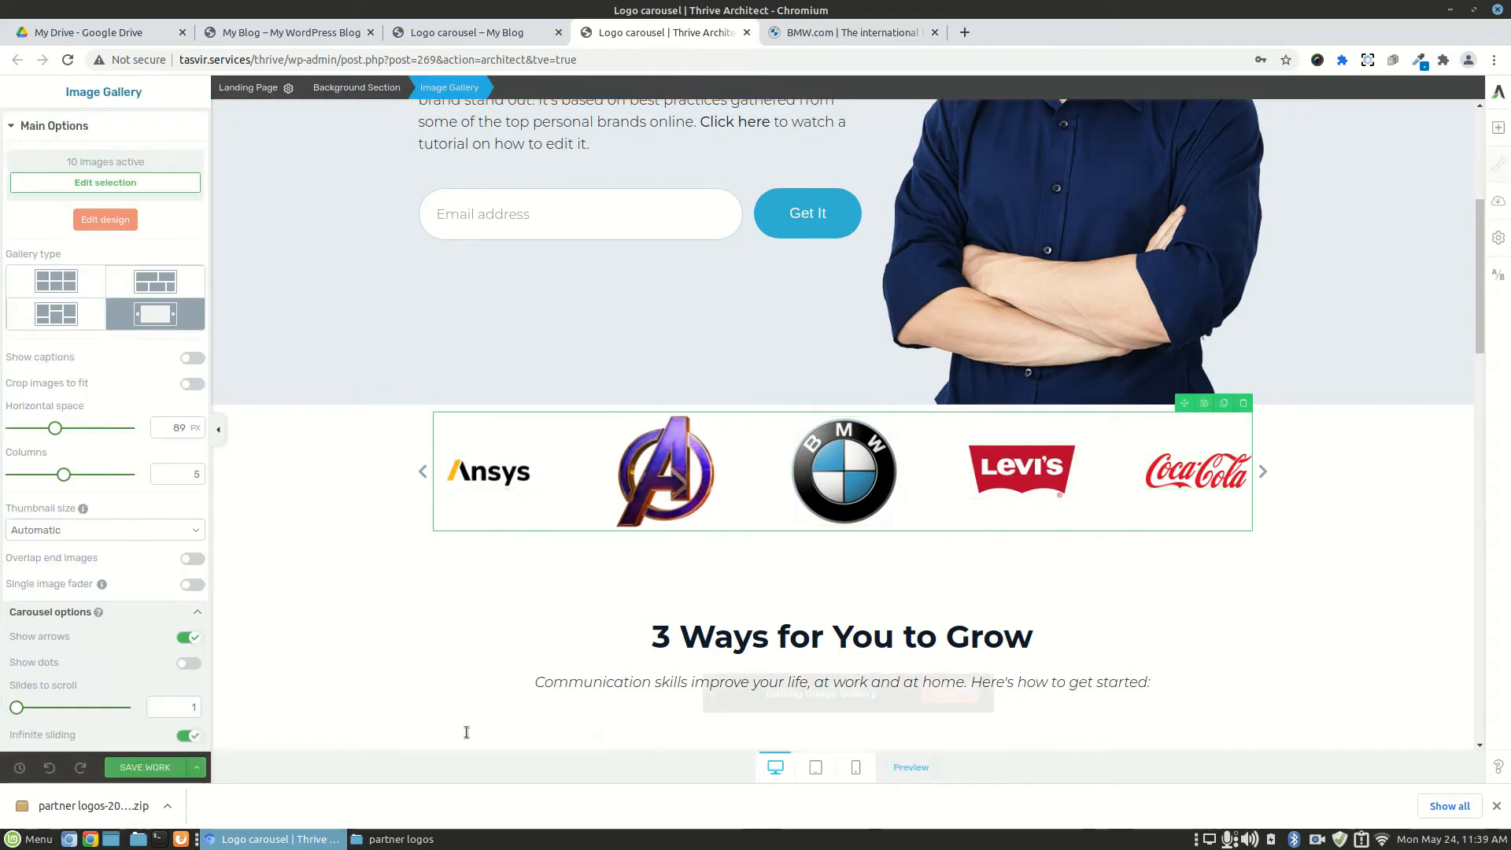
{"action": "left_click", "coordinate": [149, 768]}
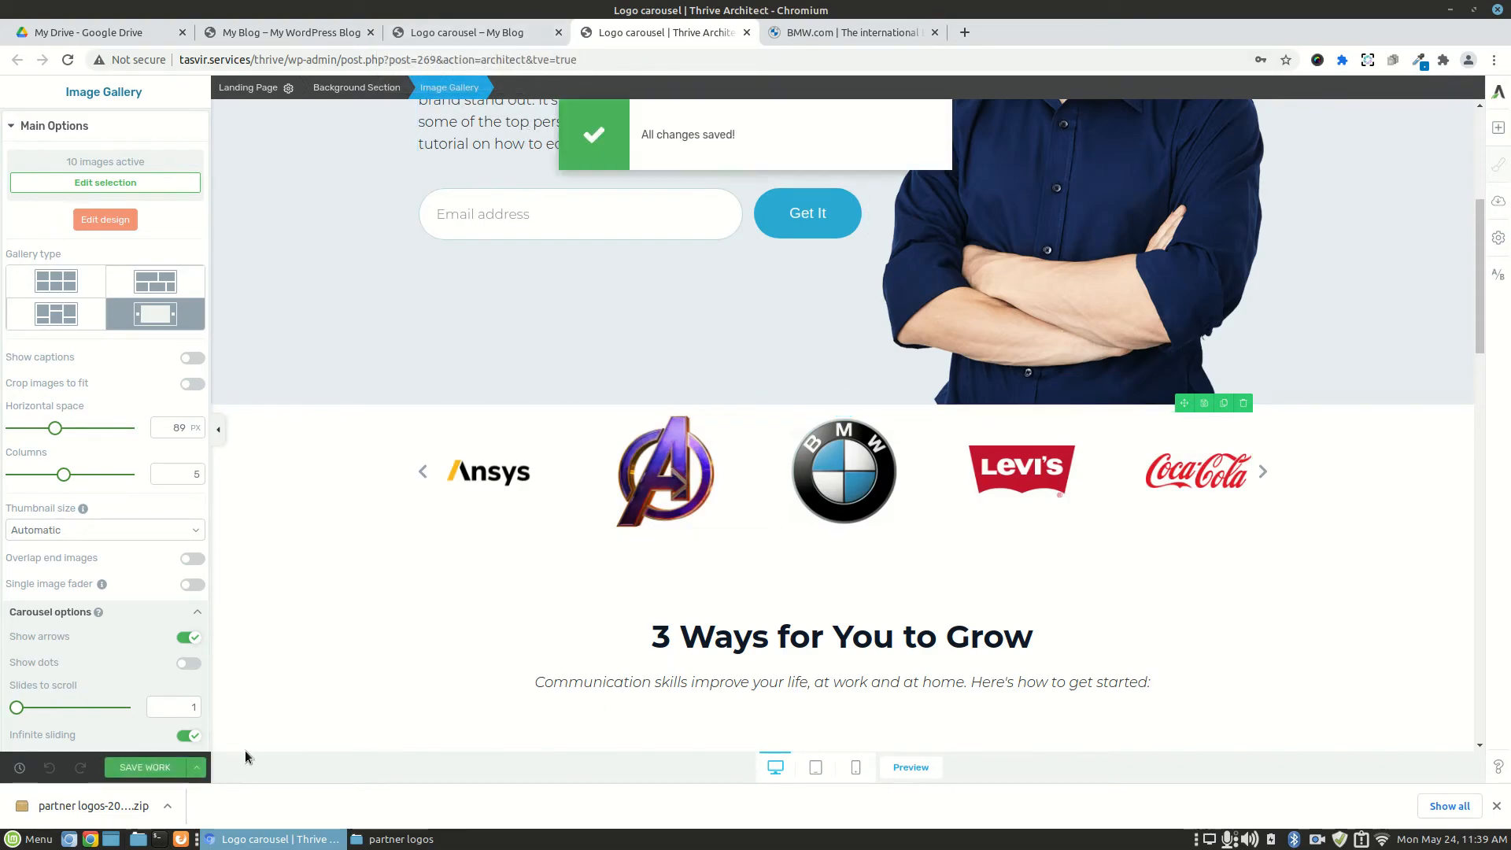
{"action": "left_click", "coordinate": [518, 33]}
{"action": "scroll", "coordinate": [169, 272], "scroll_direction": "up", "scroll_amount": 6}
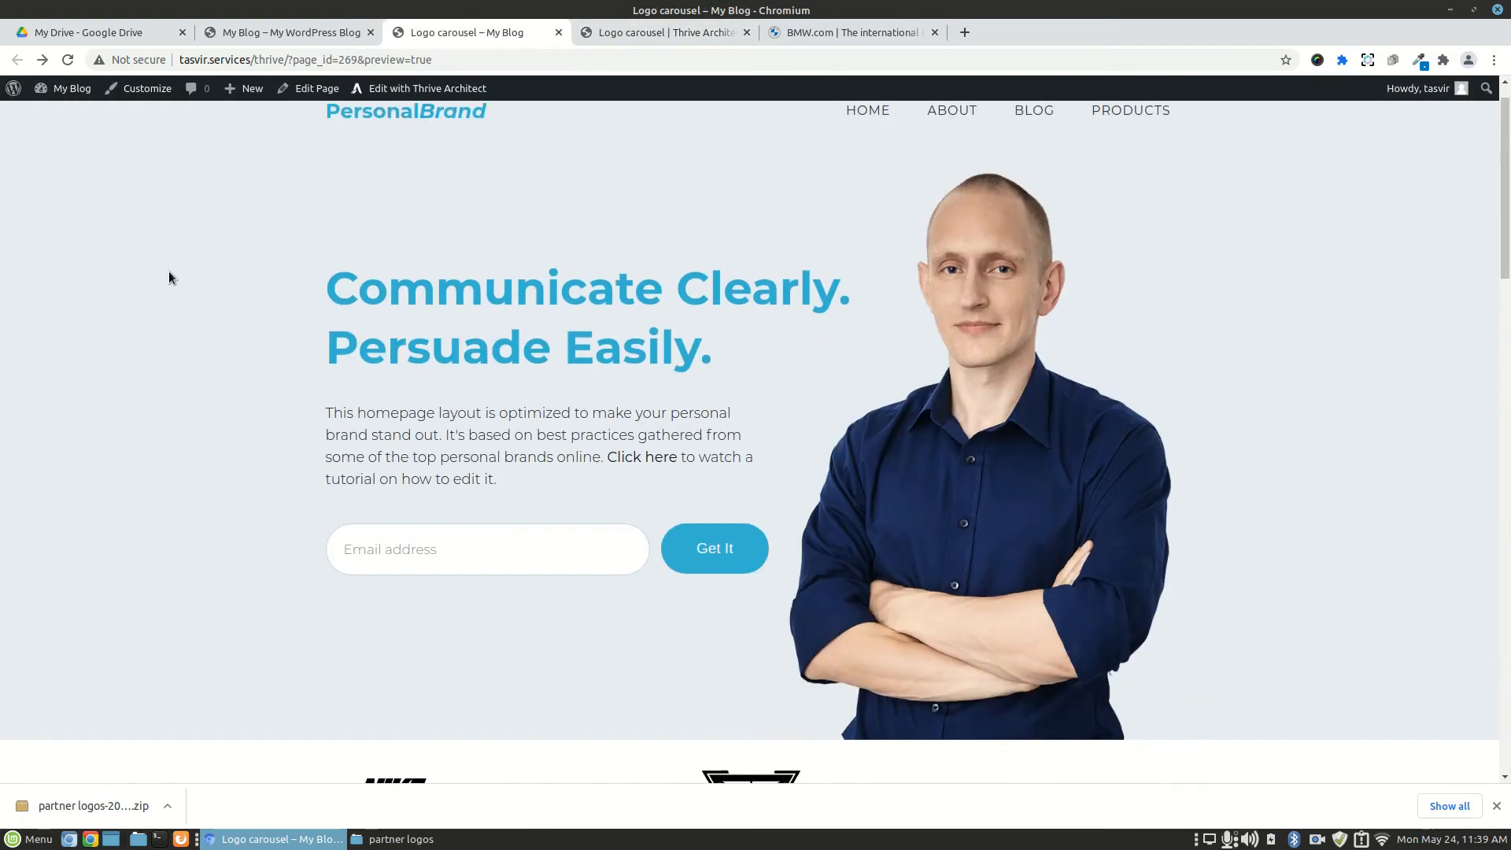
{"action": "scroll", "coordinate": [168, 272], "scroll_direction": "down", "scroll_amount": 6}
{"action": "left_click", "coordinate": [68, 60]}
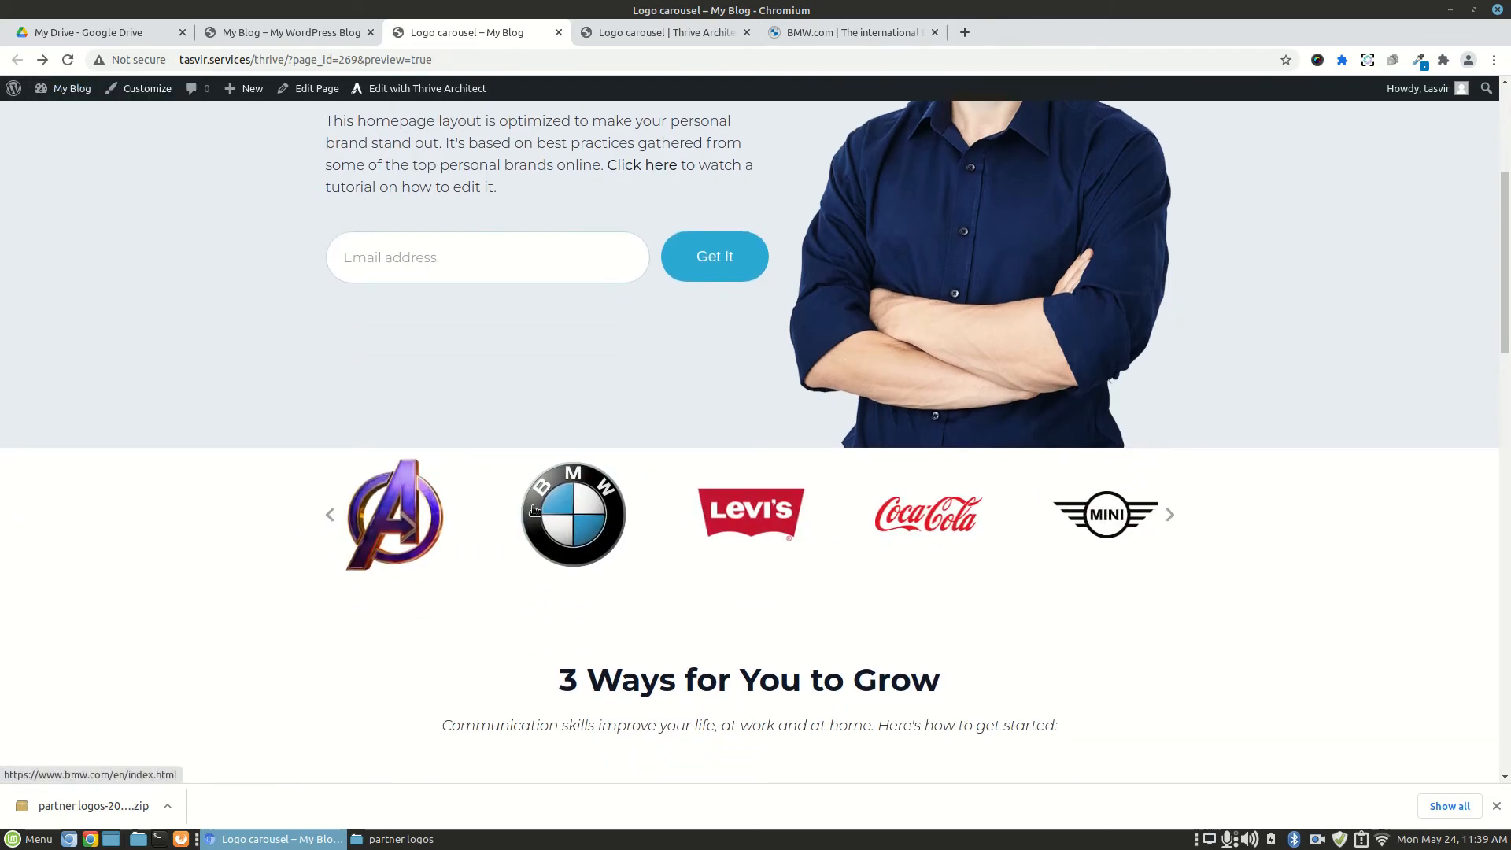
- Test the BMW logo's link in the page preview, look through the linked site, and close its tab
{"action": "left_click", "coordinate": [529, 507]}
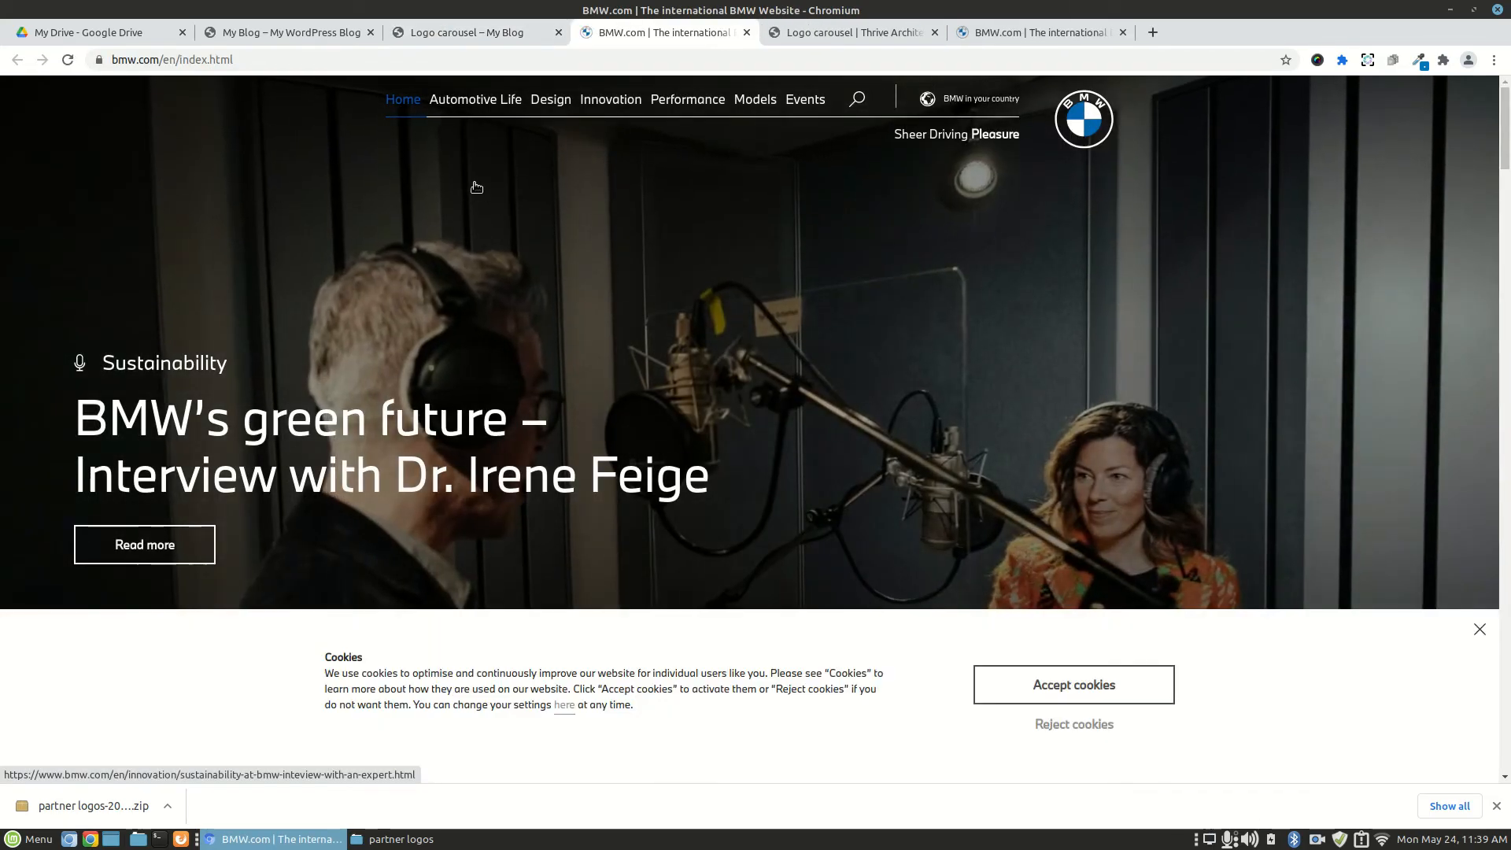
{"action": "scroll", "coordinate": [885, 372], "scroll_direction": "down", "scroll_amount": 3}
{"action": "scroll", "coordinate": [886, 373], "scroll_direction": "down", "scroll_amount": 10}
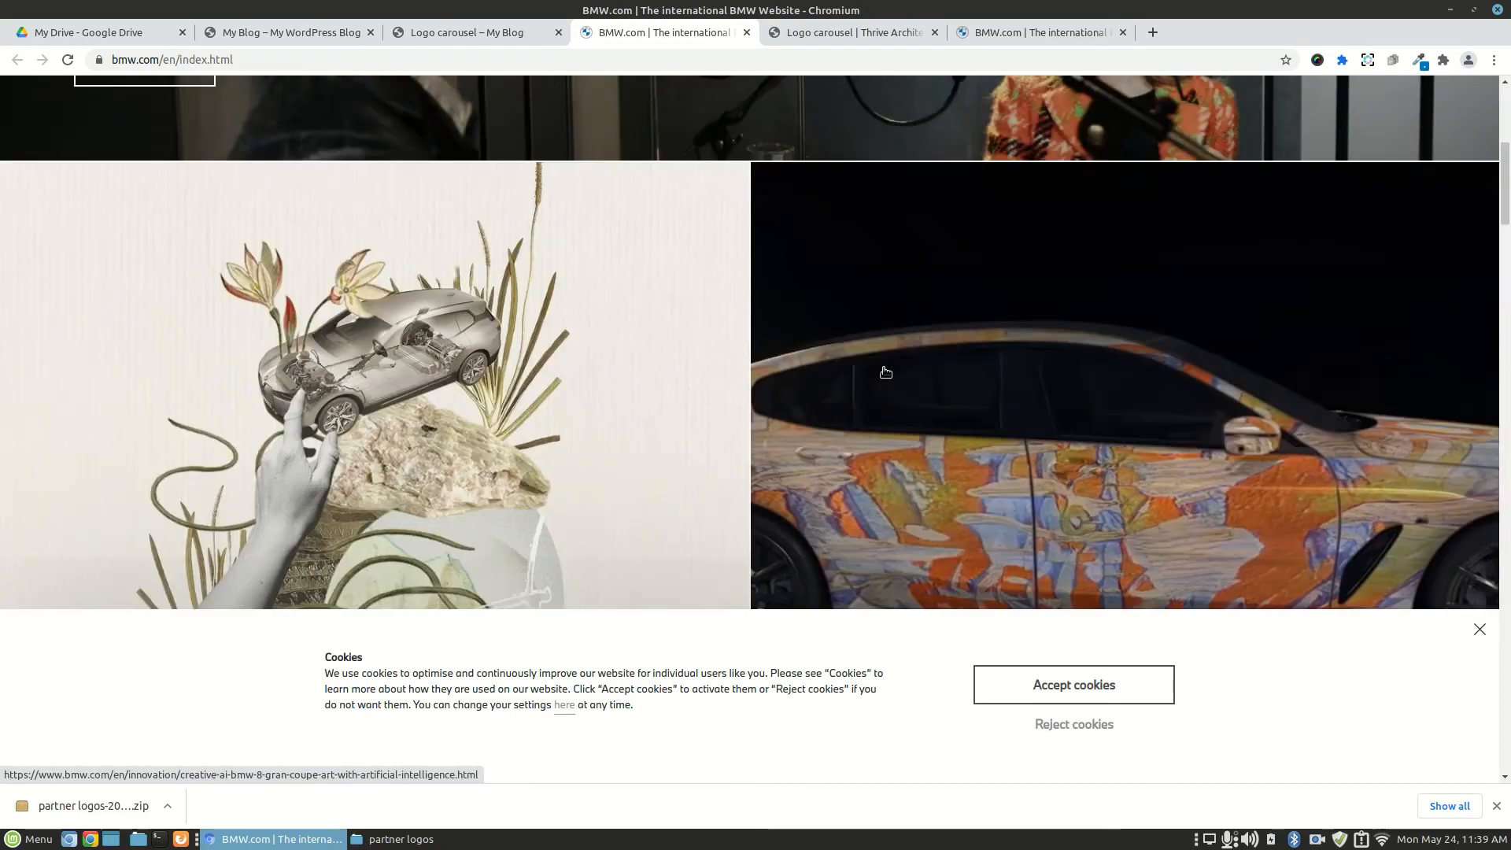
{"action": "scroll", "coordinate": [883, 370], "scroll_direction": "down", "scroll_amount": 6}
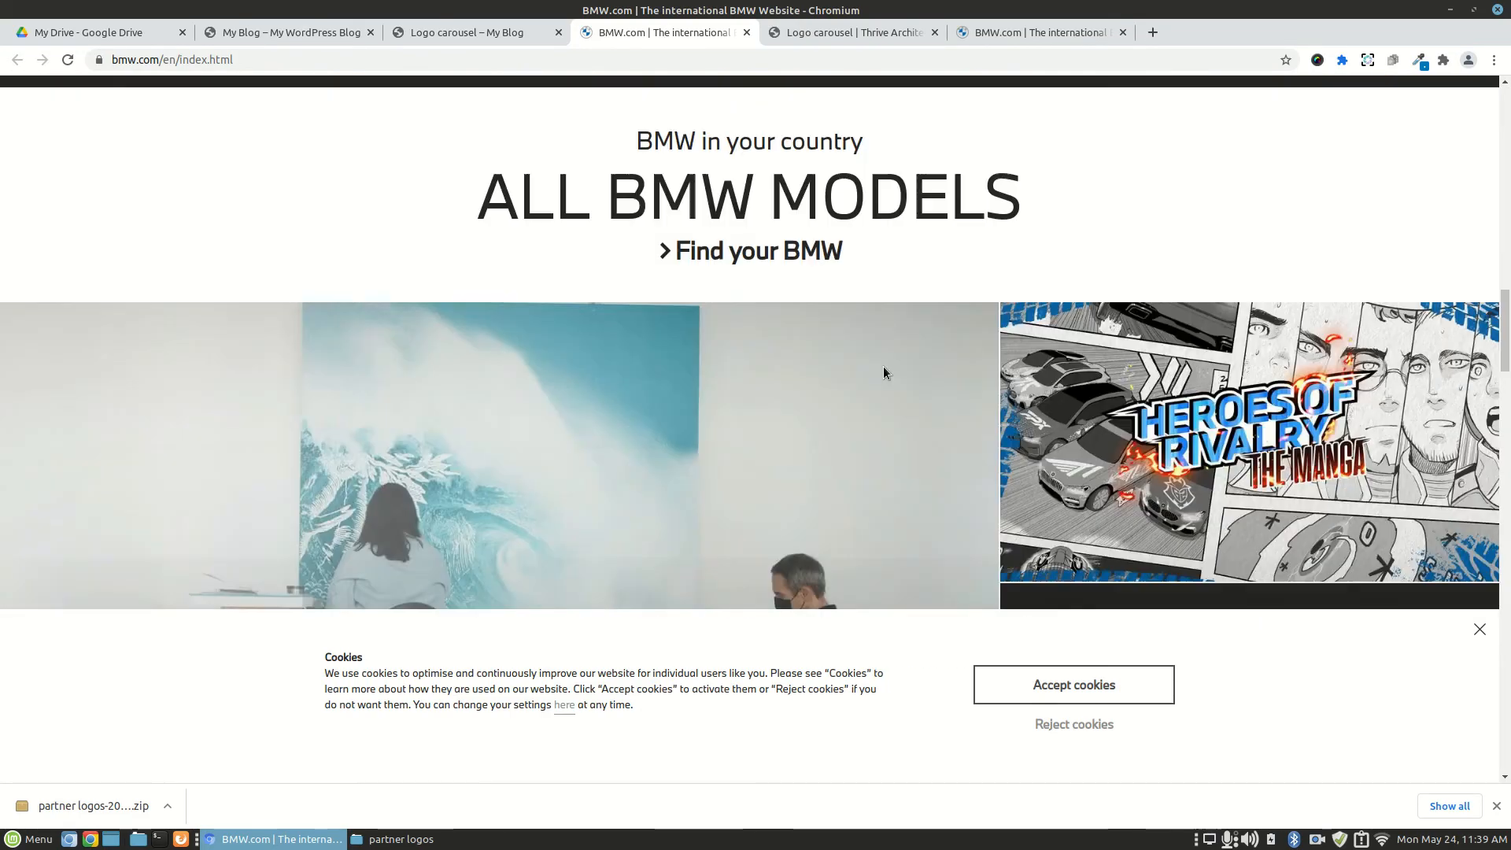
{"action": "left_click", "coordinate": [491, 40]}
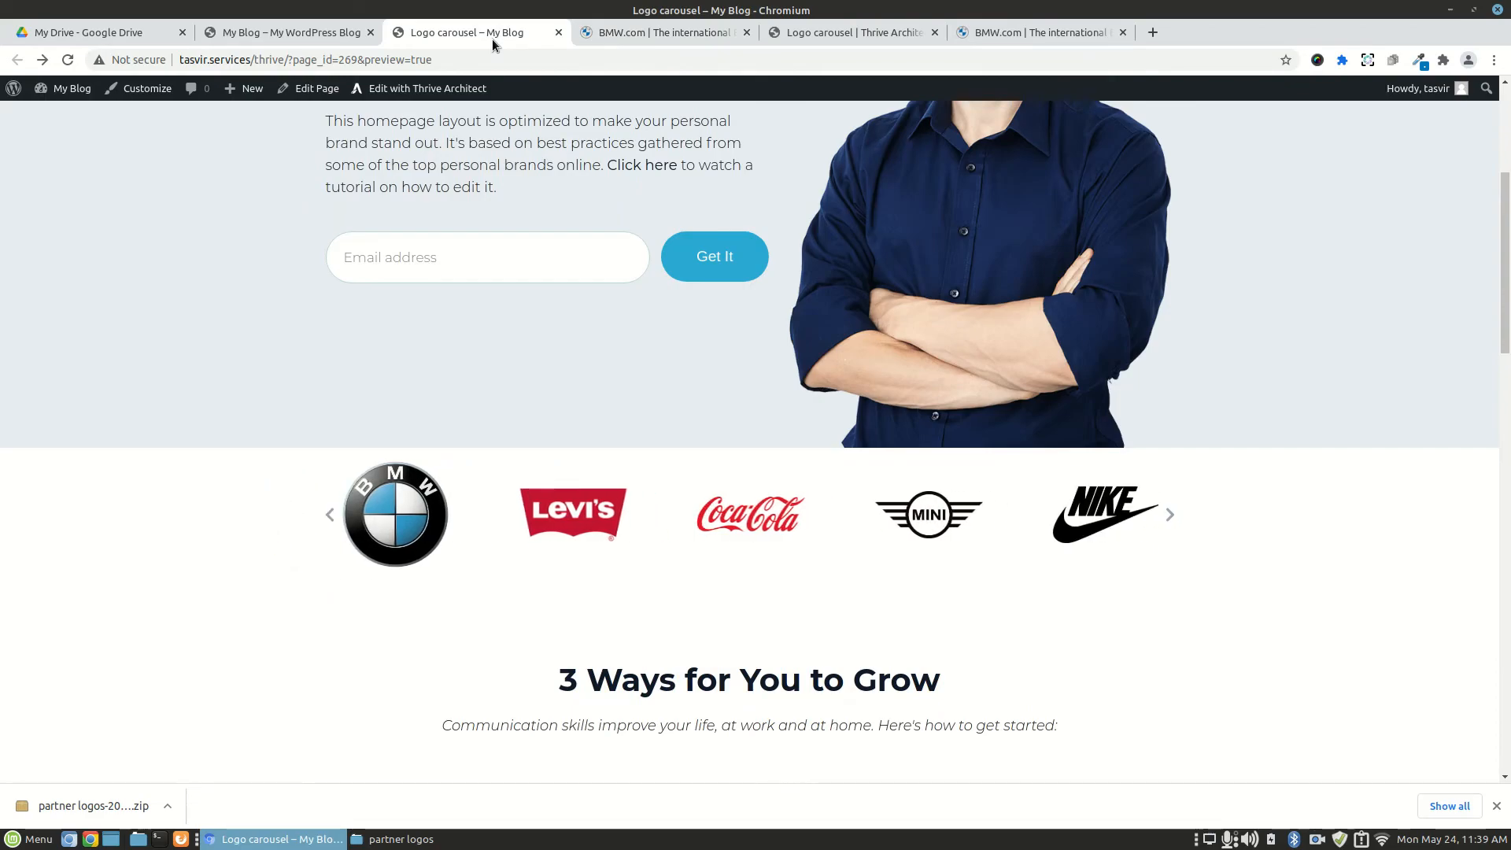
{"action": "scroll", "coordinate": [461, 275], "scroll_direction": "up", "scroll_amount": 3}
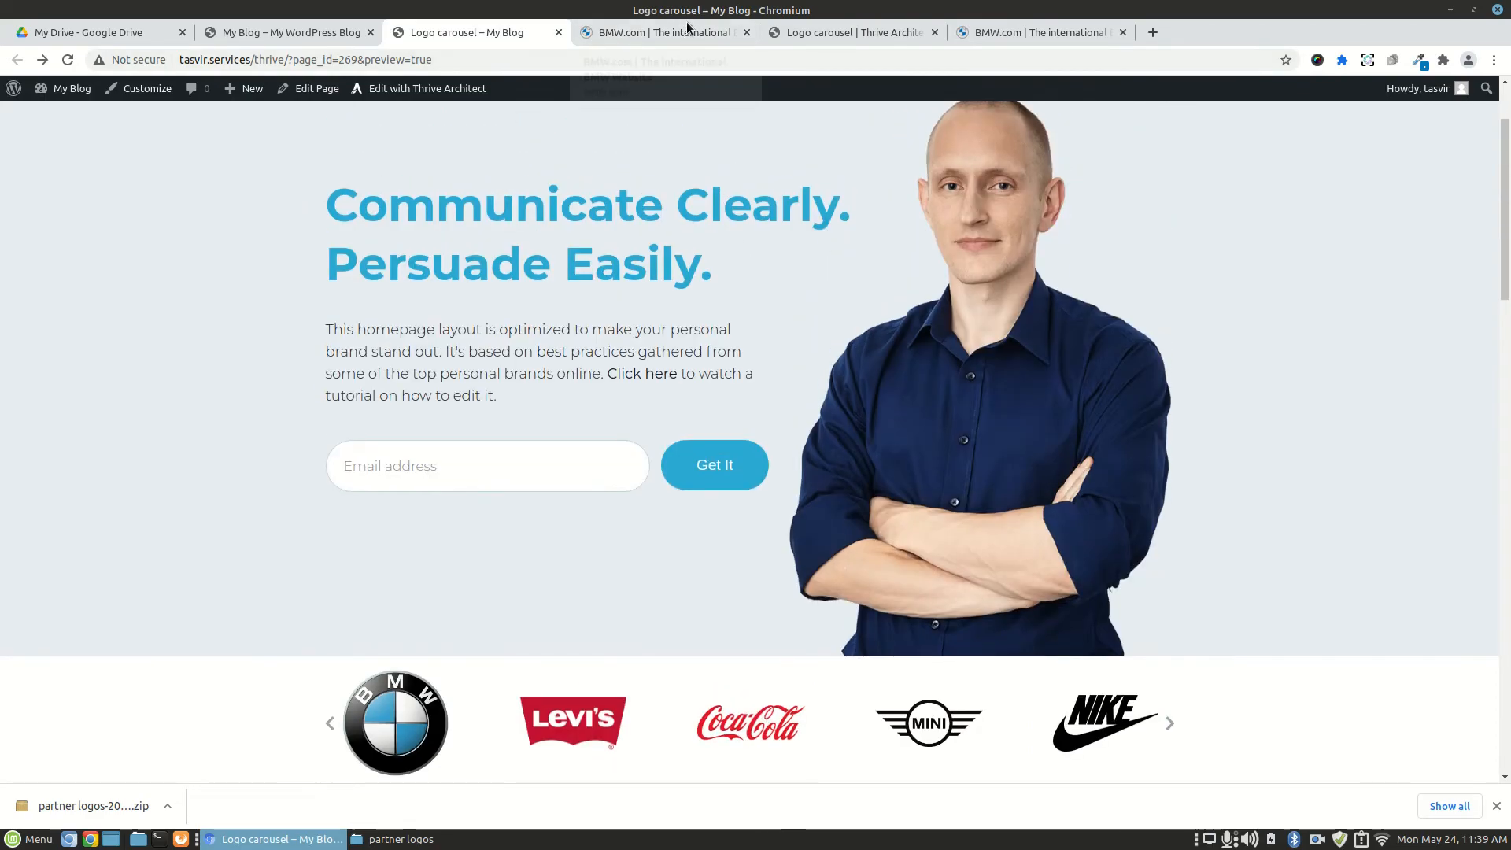
{"action": "left_click", "coordinate": [715, 32]}
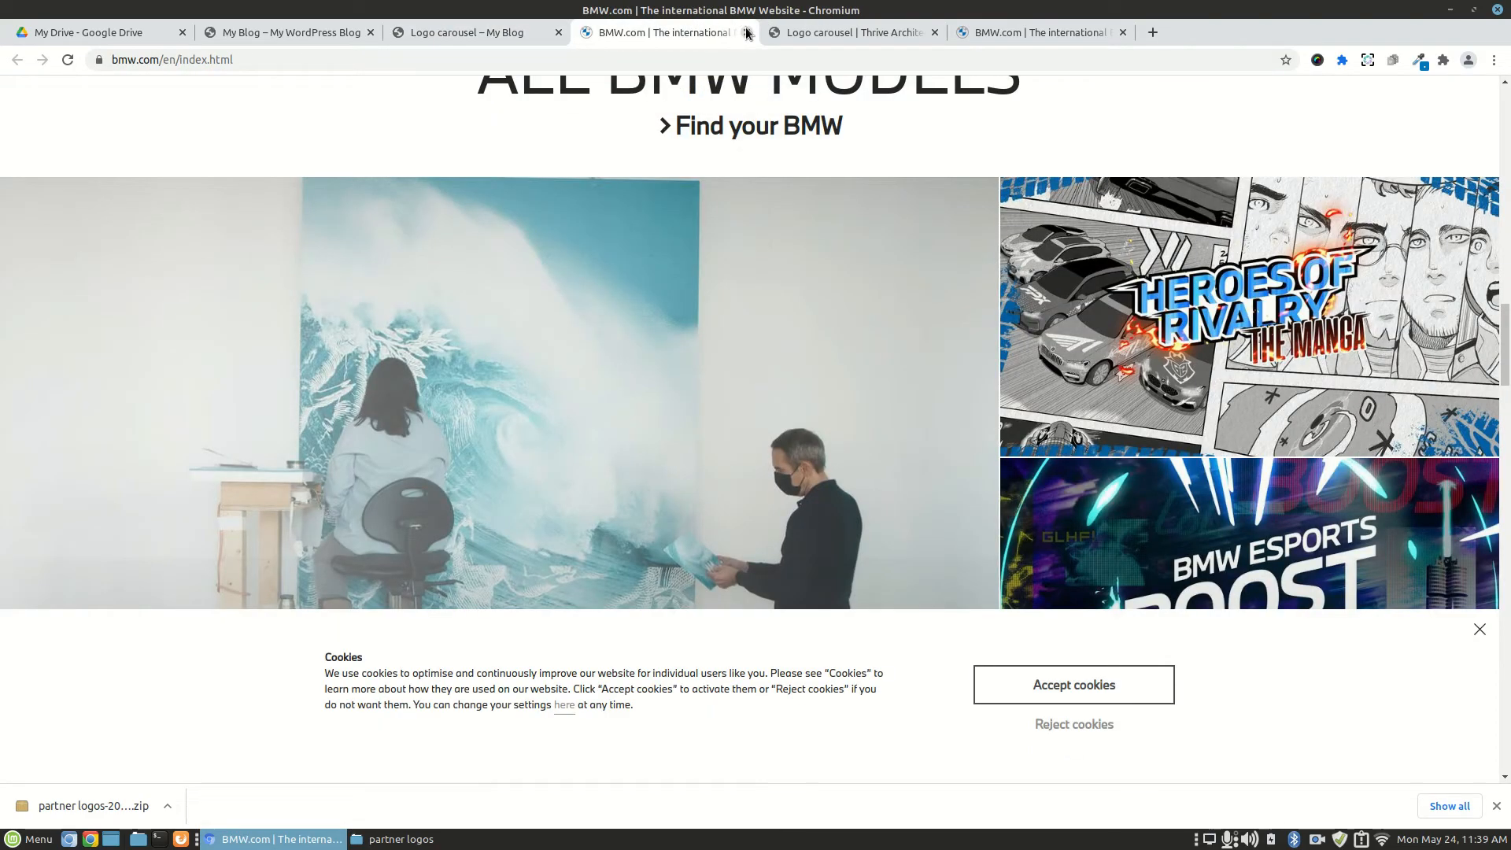
{"action": "left_click", "coordinate": [747, 32]}
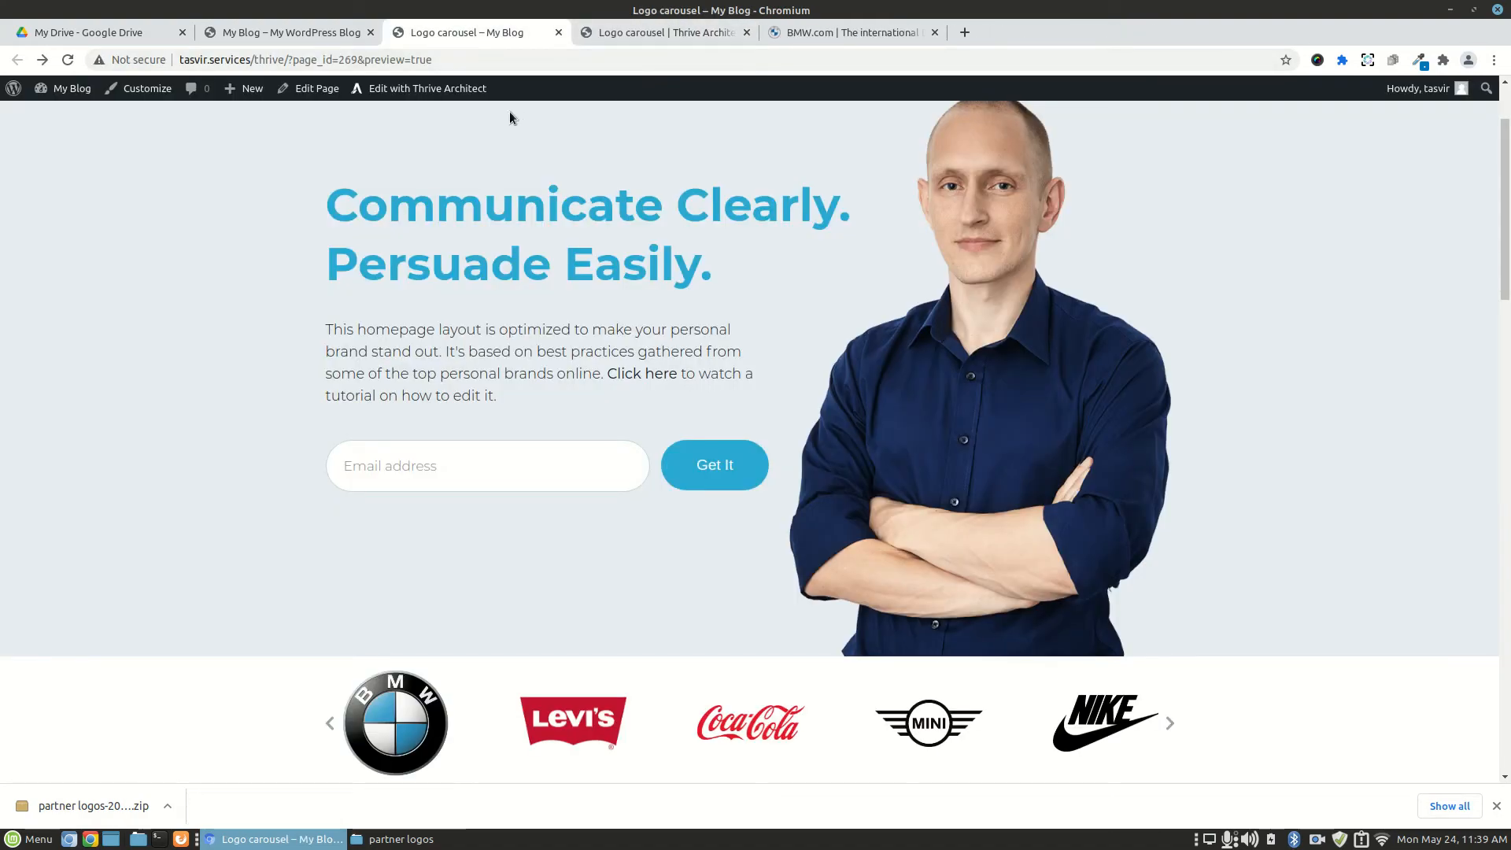
- Examine the finished logo carousel in the page preview, advancing its slides with the carousel's navigation arrow
{"action": "left_click", "coordinate": [677, 32]}
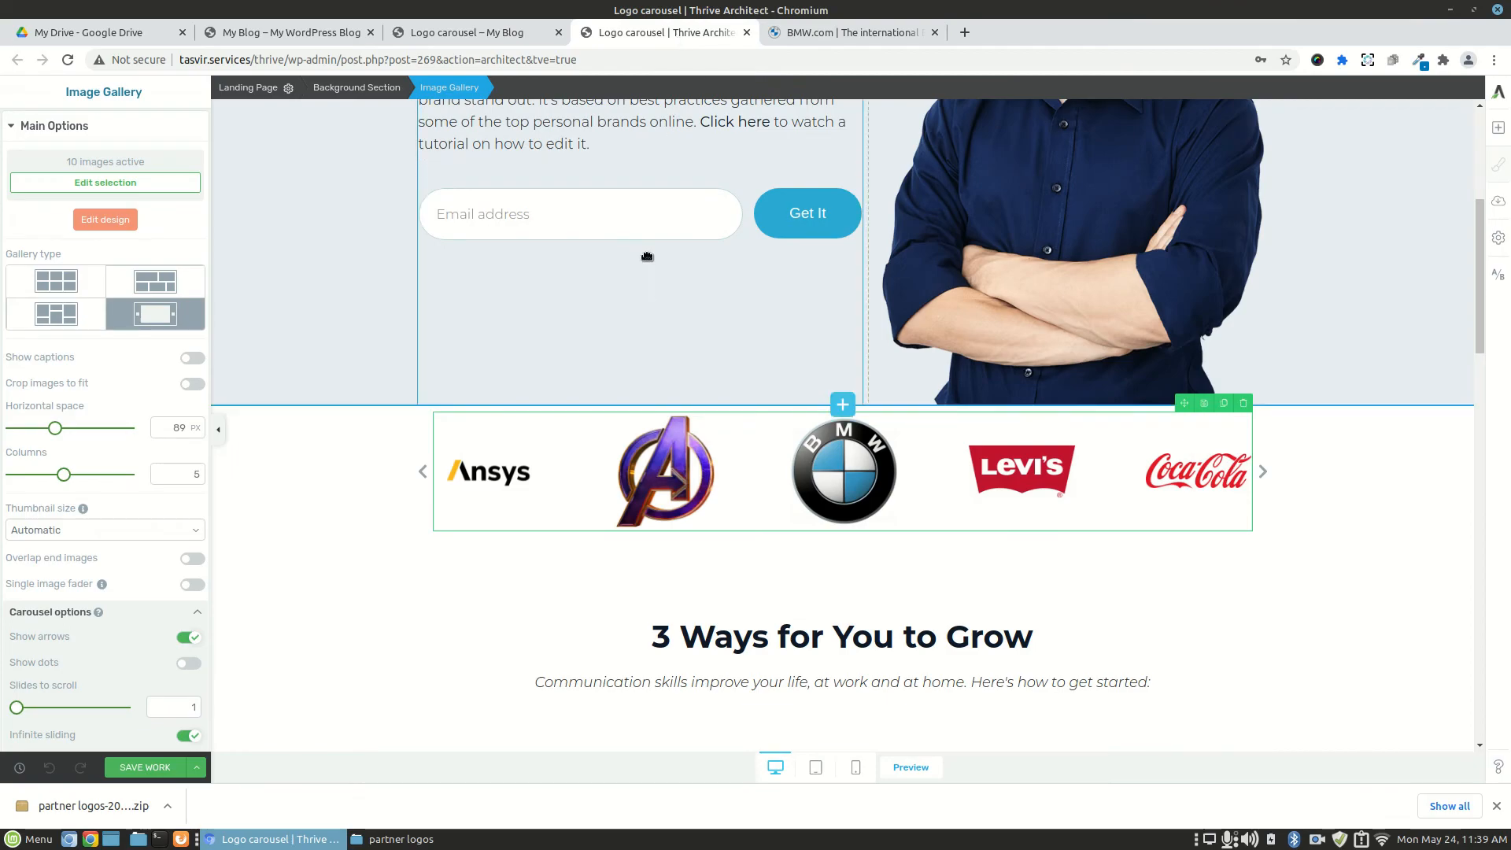
{"action": "left_click", "coordinate": [478, 31]}
{"action": "scroll", "coordinate": [560, 301], "scroll_direction": "down", "scroll_amount": 2}
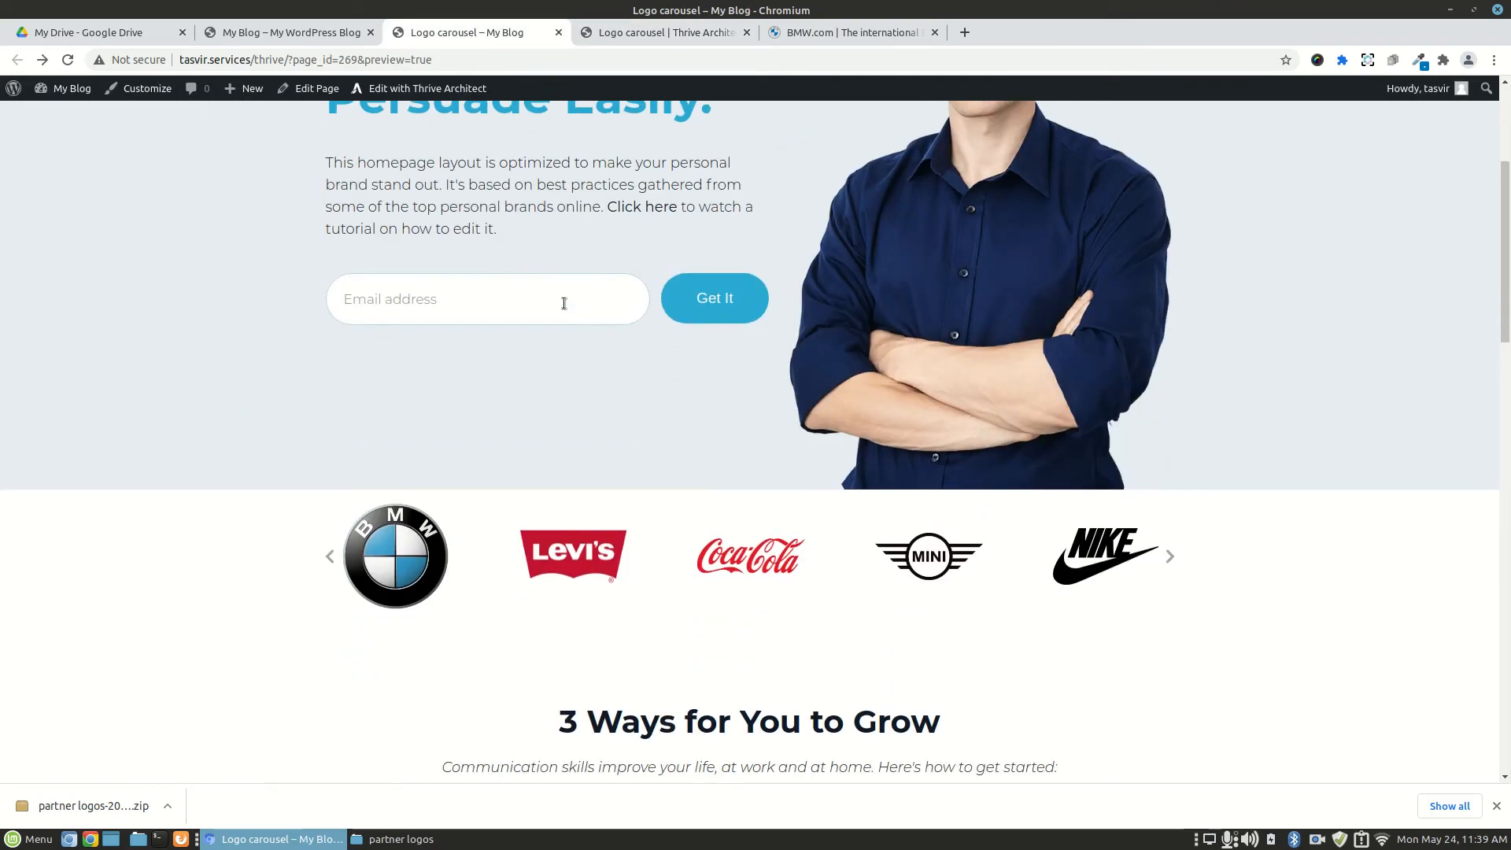
{"action": "left_click", "coordinate": [1171, 555]}
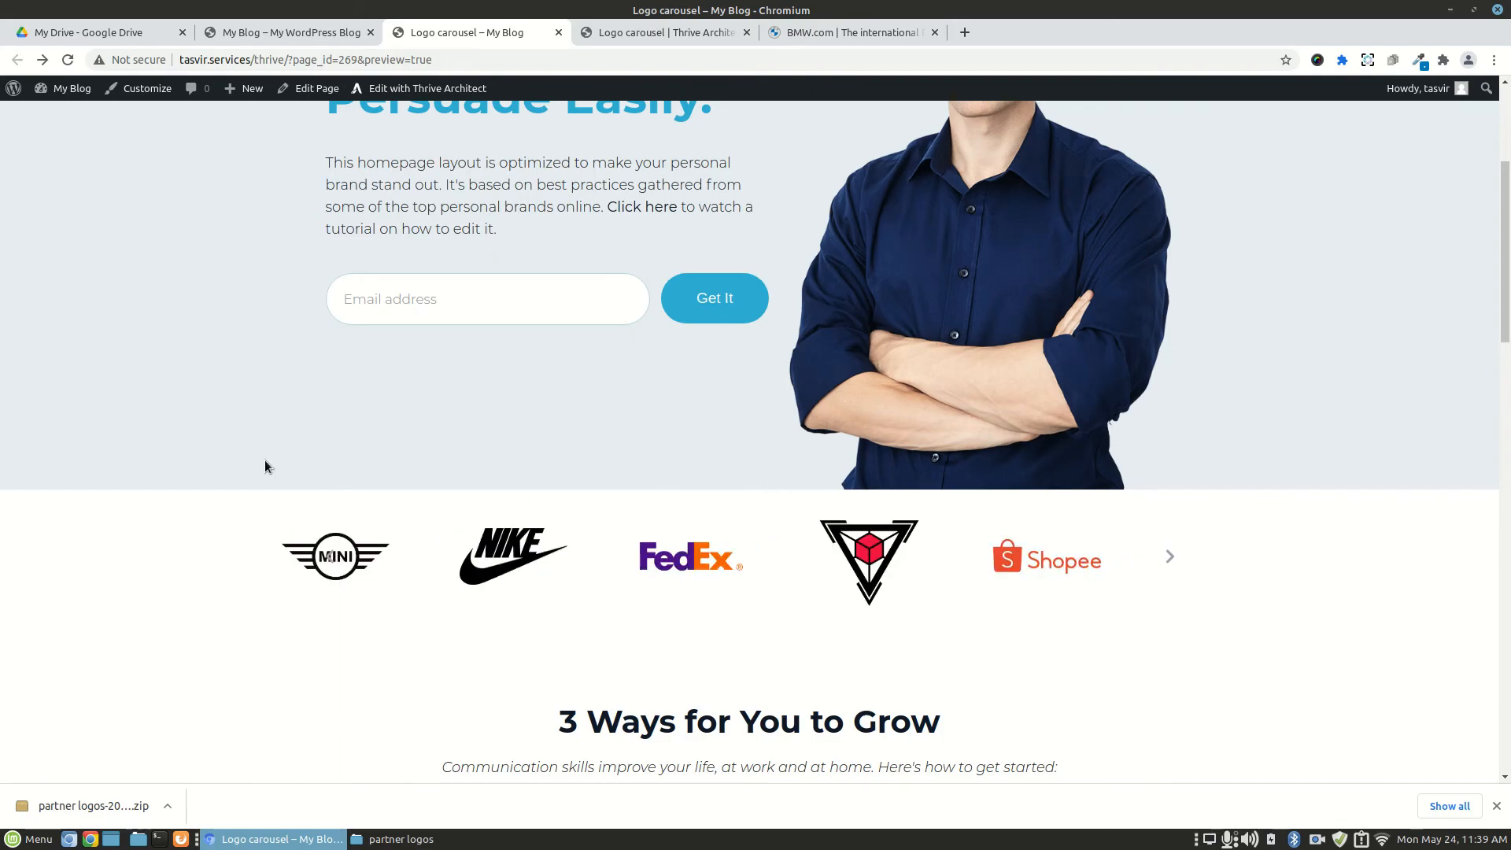
{"action": "scroll", "coordinate": [30, 447], "scroll_direction": "up", "scroll_amount": 3}
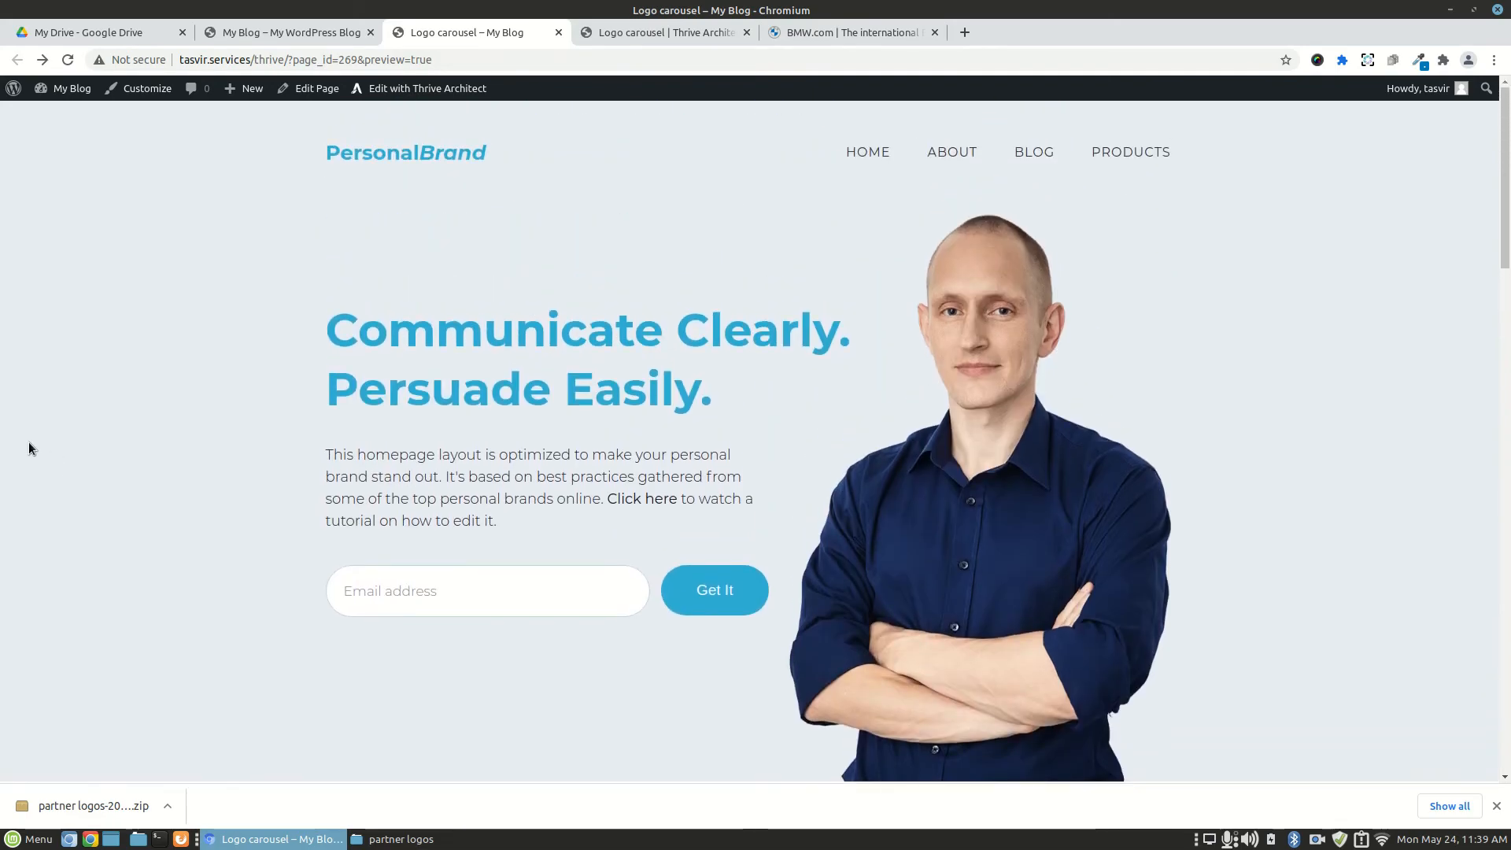
{"action": "scroll", "coordinate": [28, 442], "scroll_direction": "down", "scroll_amount": 3}
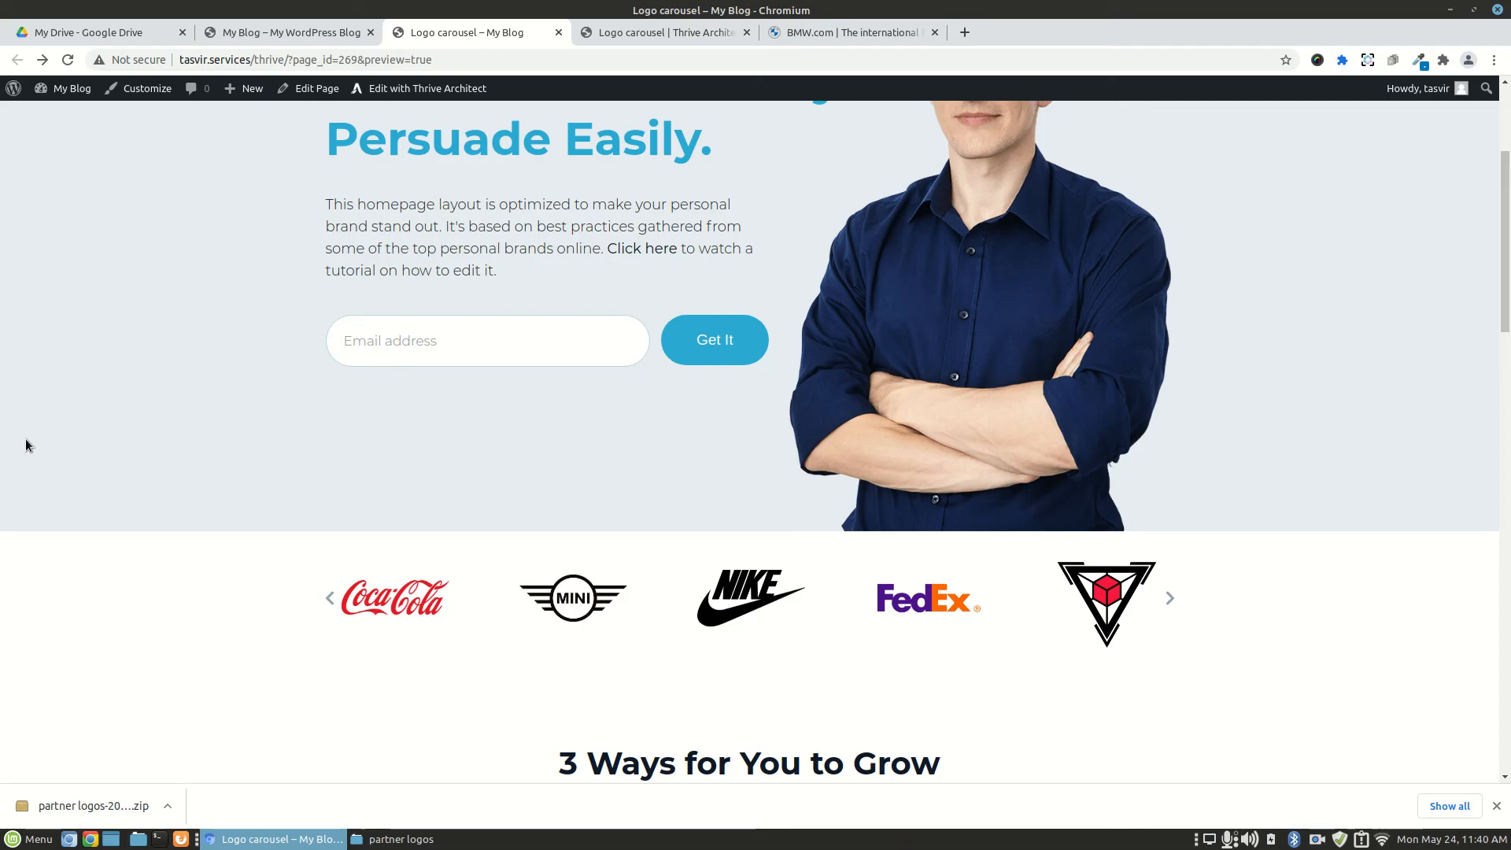
{"action": "scroll", "coordinate": [25, 437], "scroll_direction": "up", "scroll_amount": 5}
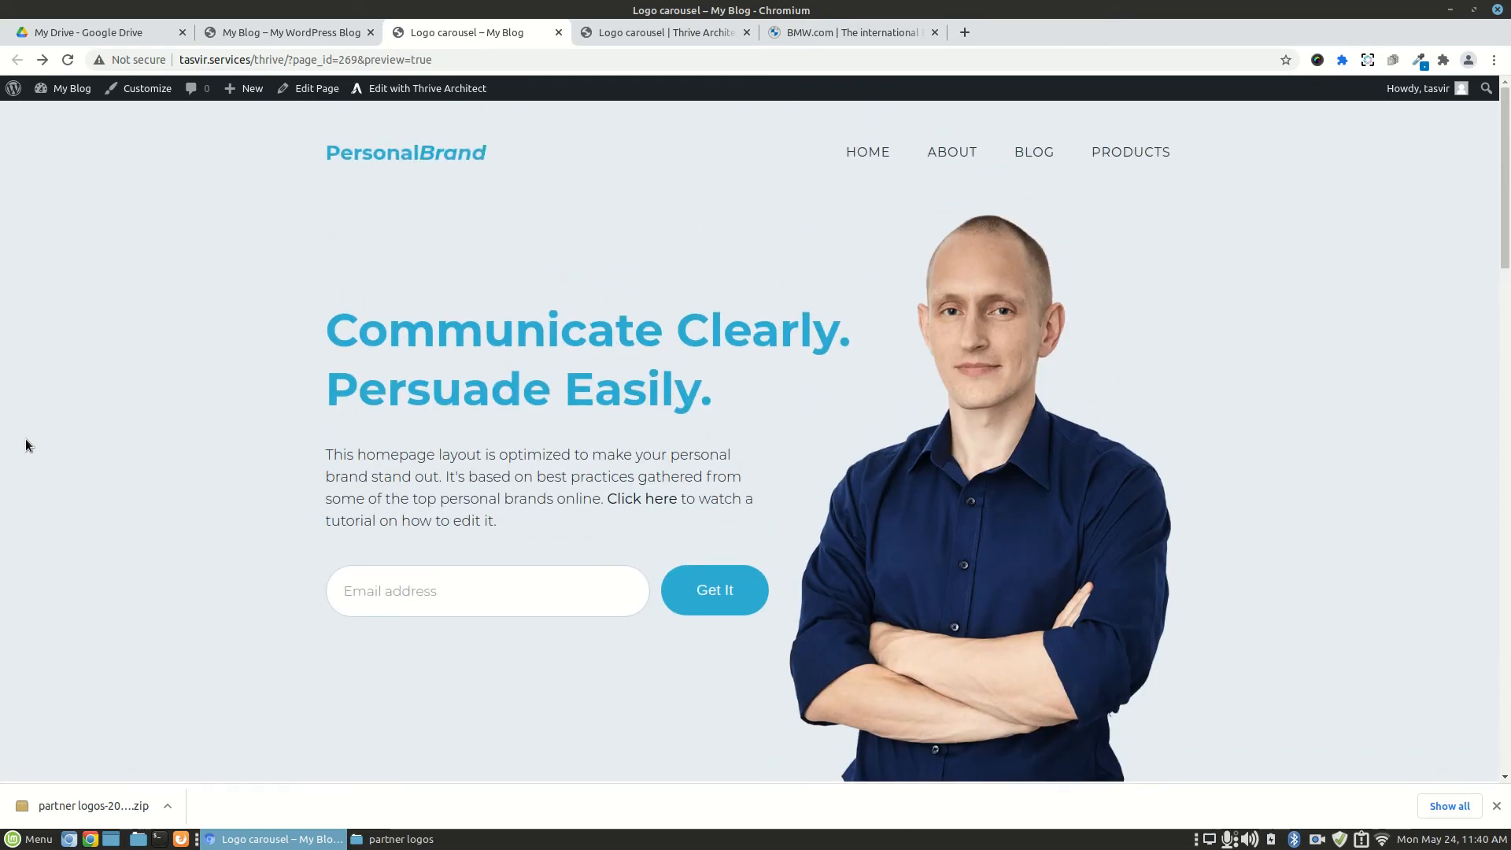
- Open tasvirwebsolutions.com in a new browser tab and look over the contact form on its Contact page
{"action": "left_click", "coordinate": [958, 32]}
{"action": "type", "text": "tas"}
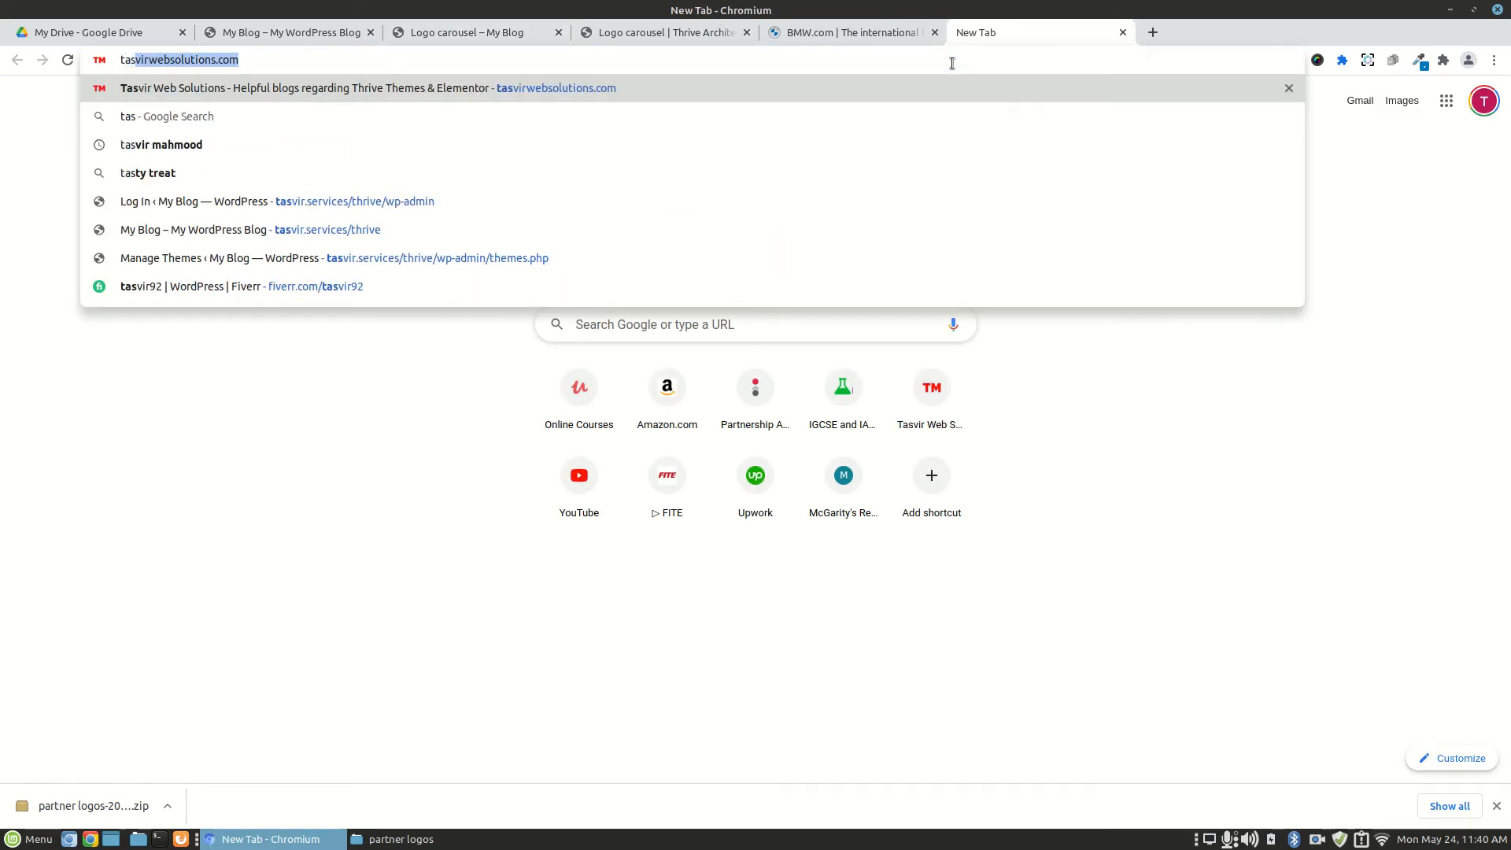
{"action": "key", "text": "Return"}
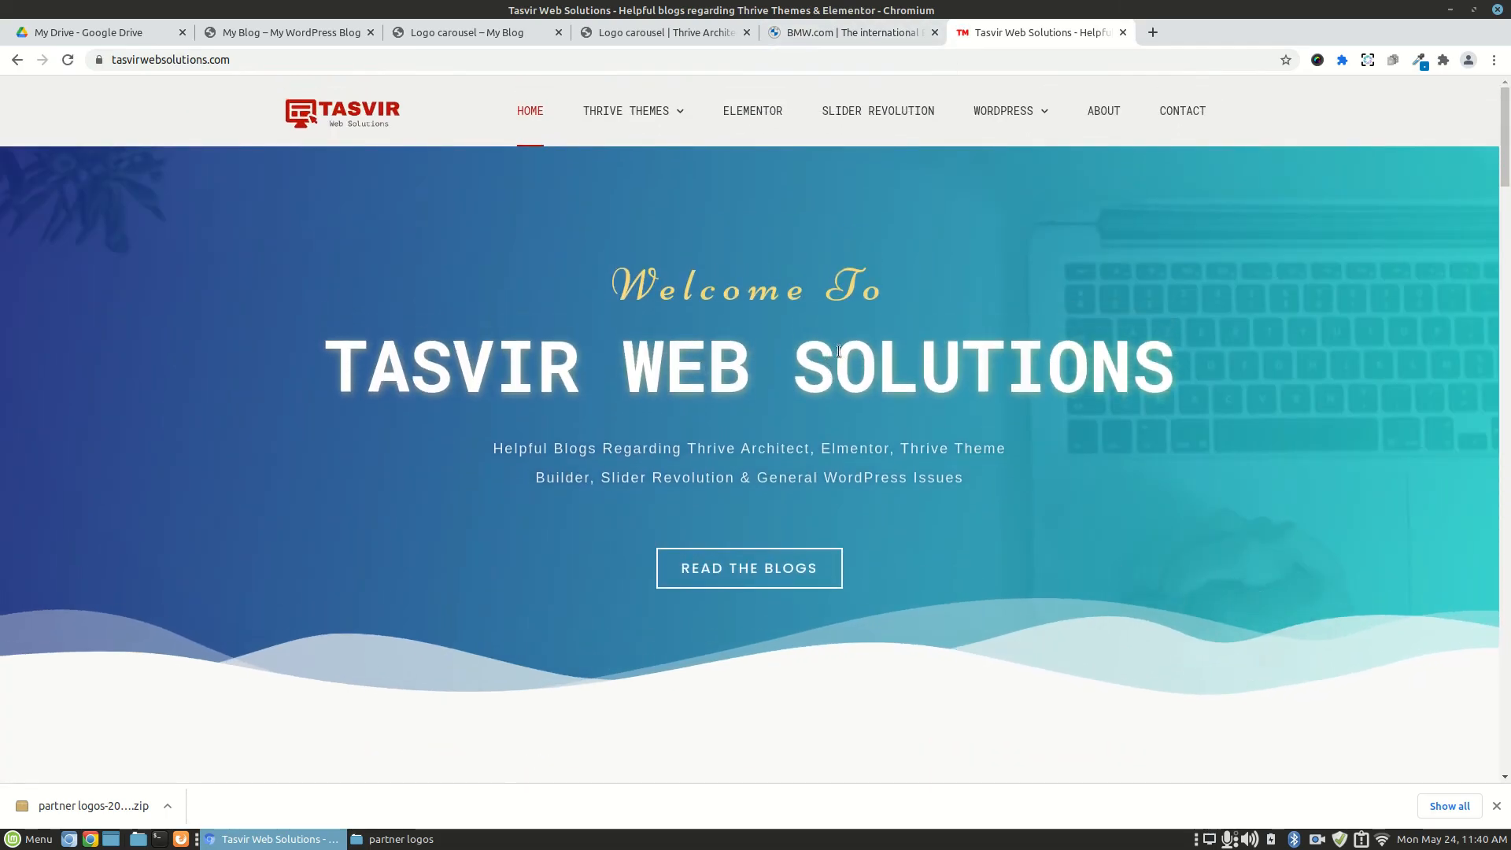
{"action": "left_click", "coordinate": [1193, 117]}
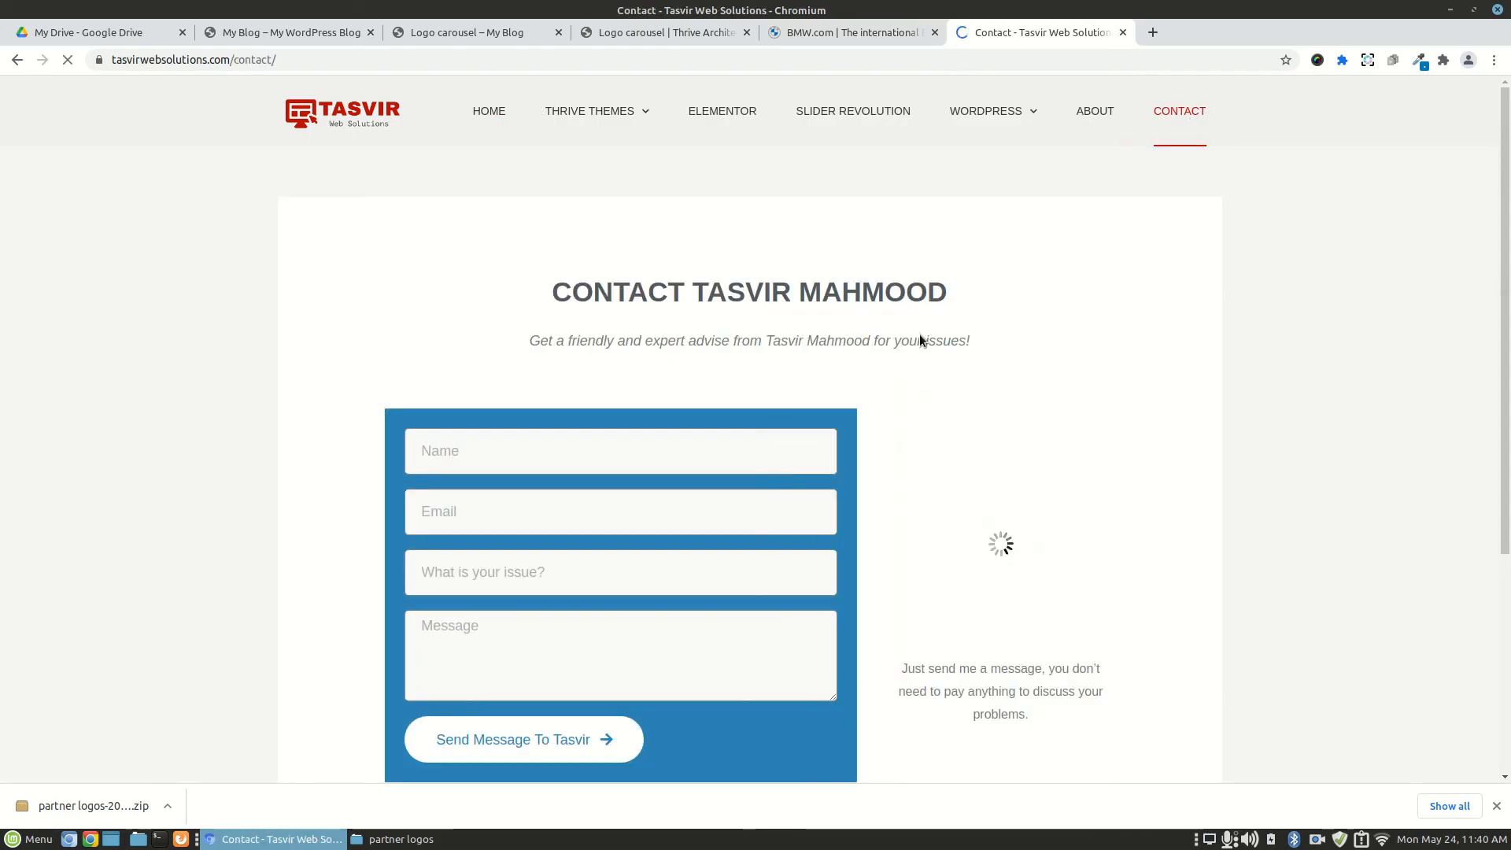
{"action": "scroll", "coordinate": [919, 333], "scroll_direction": "down", "scroll_amount": 3}
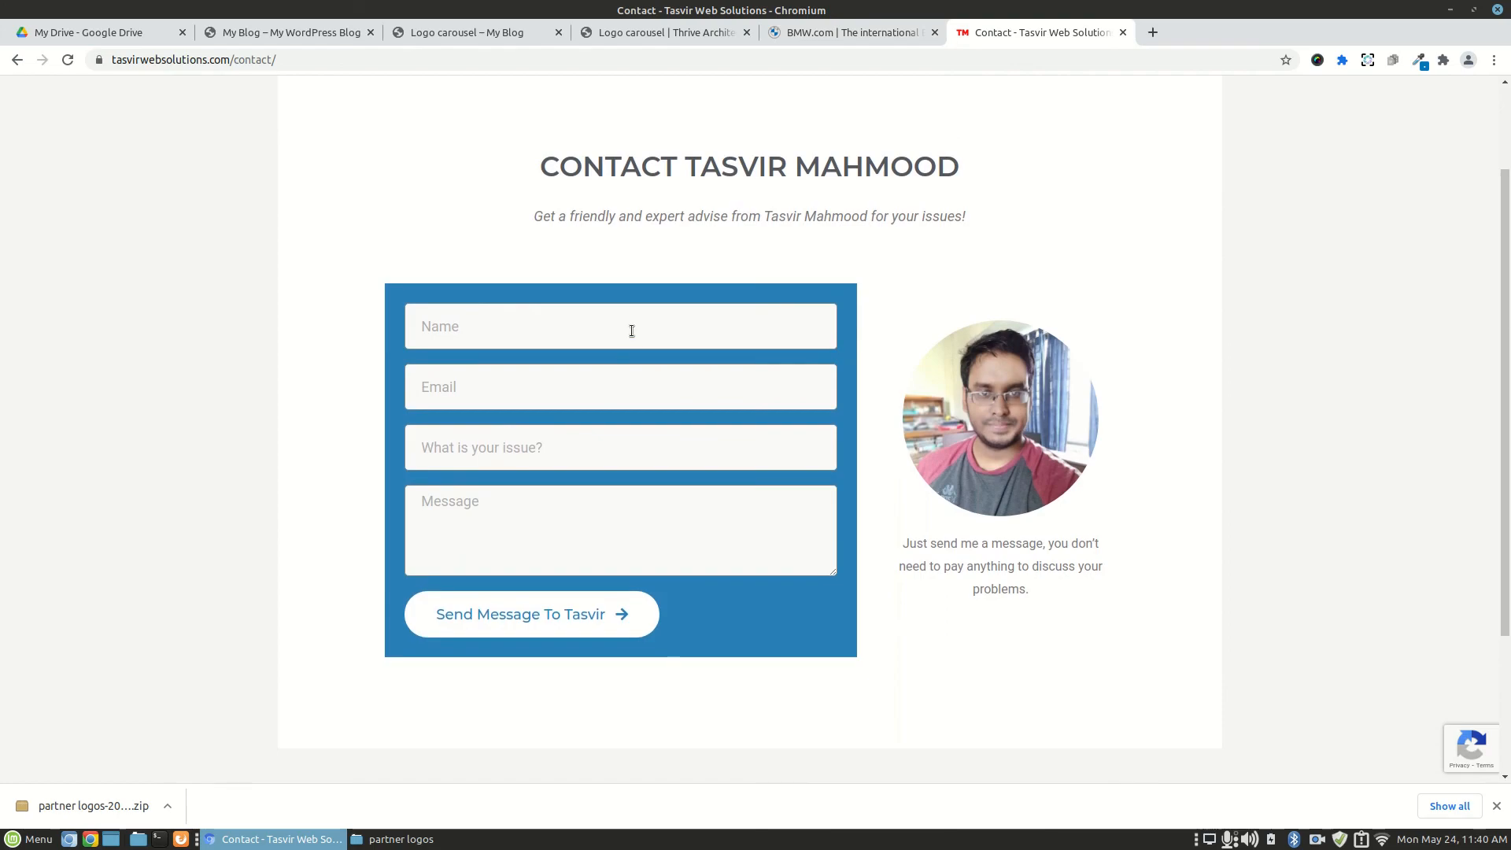
{"action": "scroll", "coordinate": [631, 331], "scroll_direction": "up", "scroll_amount": 3}
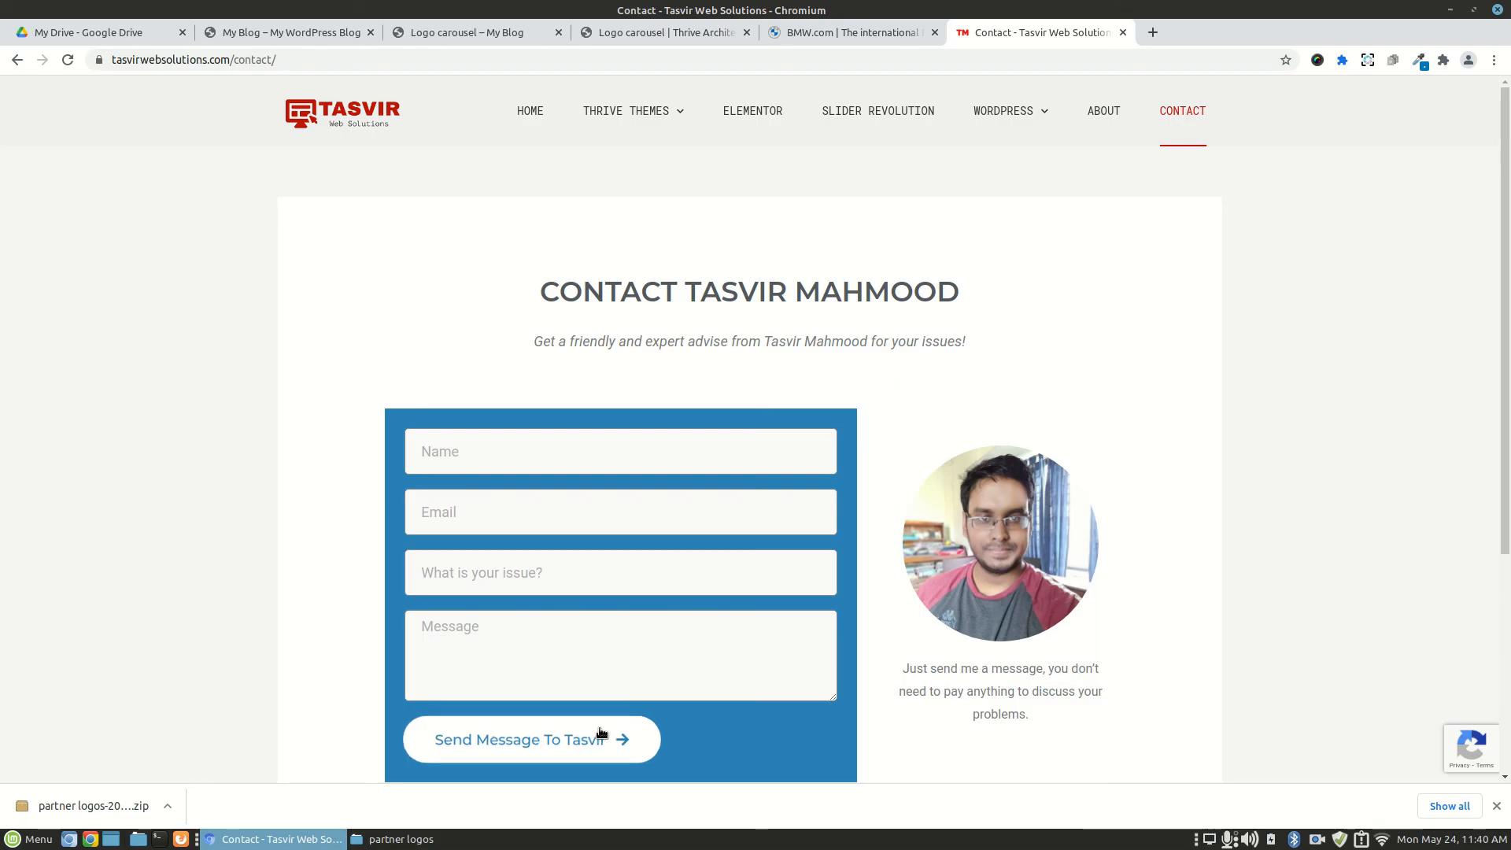
{"action": "scroll", "coordinate": [193, 470], "scroll_direction": "down", "scroll_amount": 4}
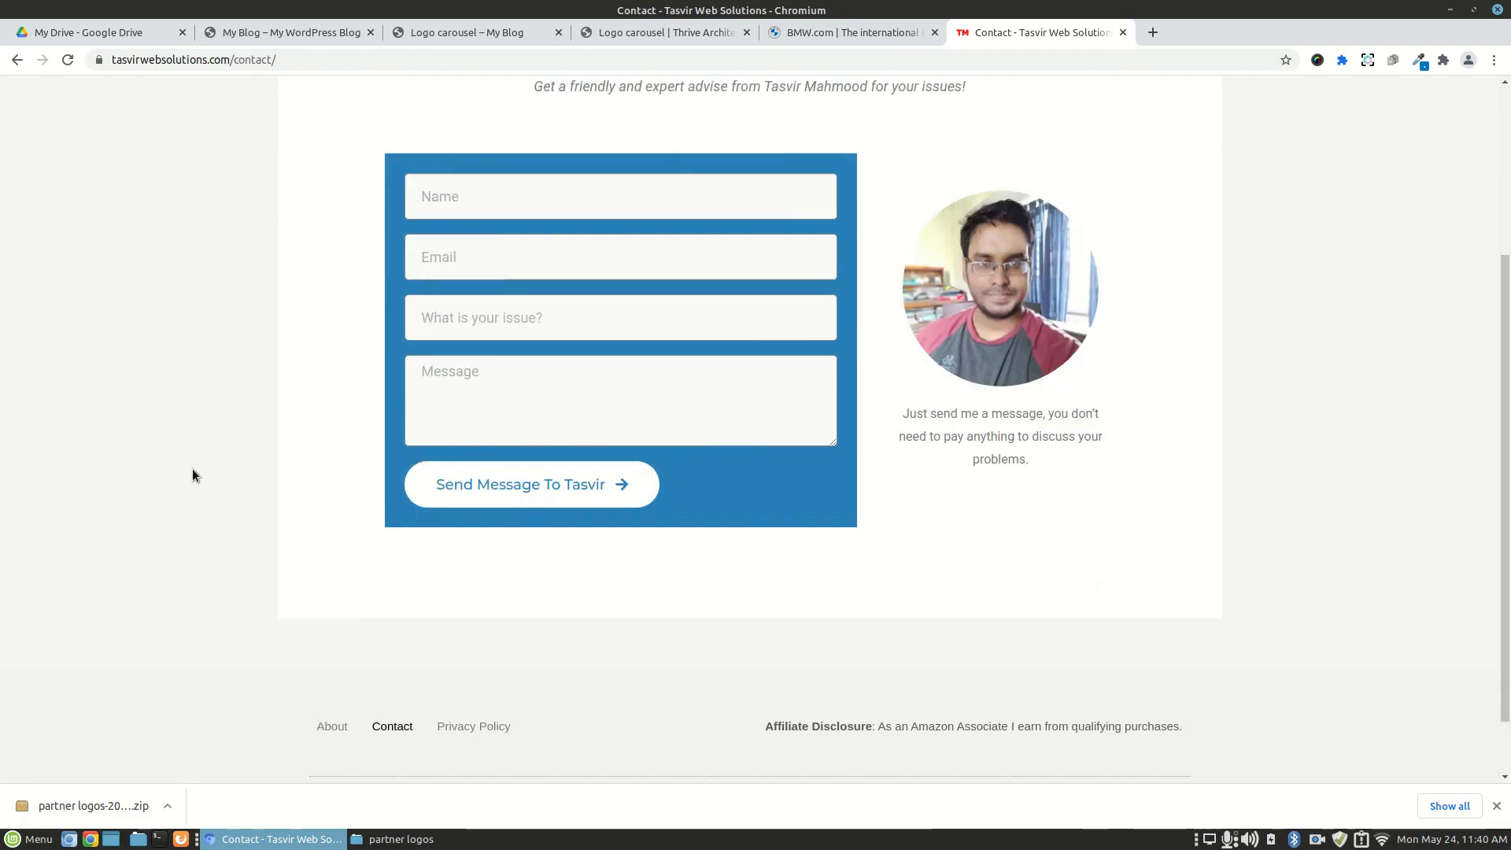
{"action": "scroll", "coordinate": [193, 470], "scroll_direction": "up", "scroll_amount": 4}
{"action": "scroll", "coordinate": [192, 469], "scroll_direction": "up", "scroll_amount": 1}
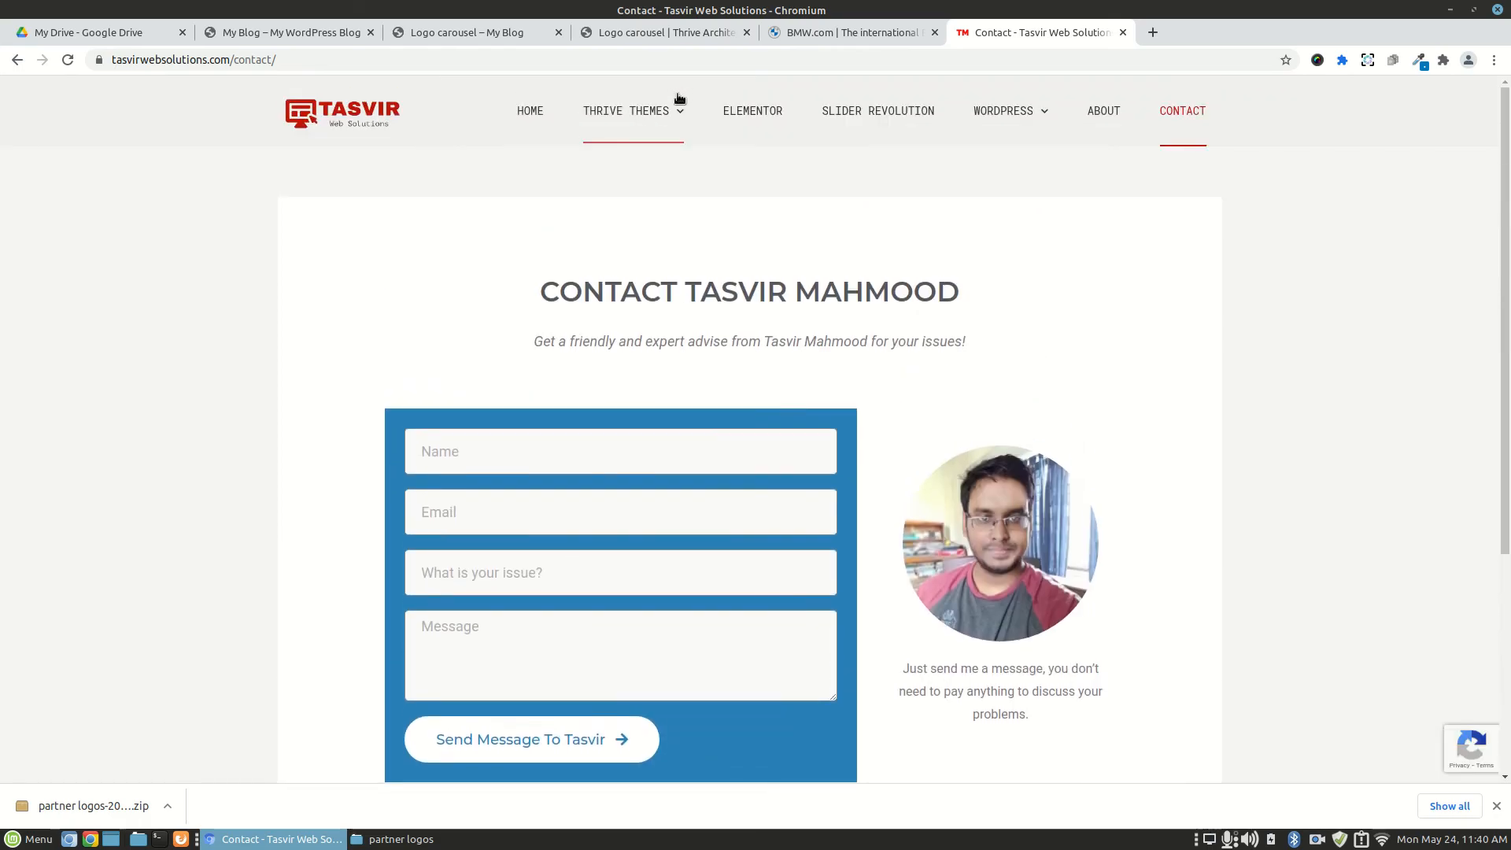